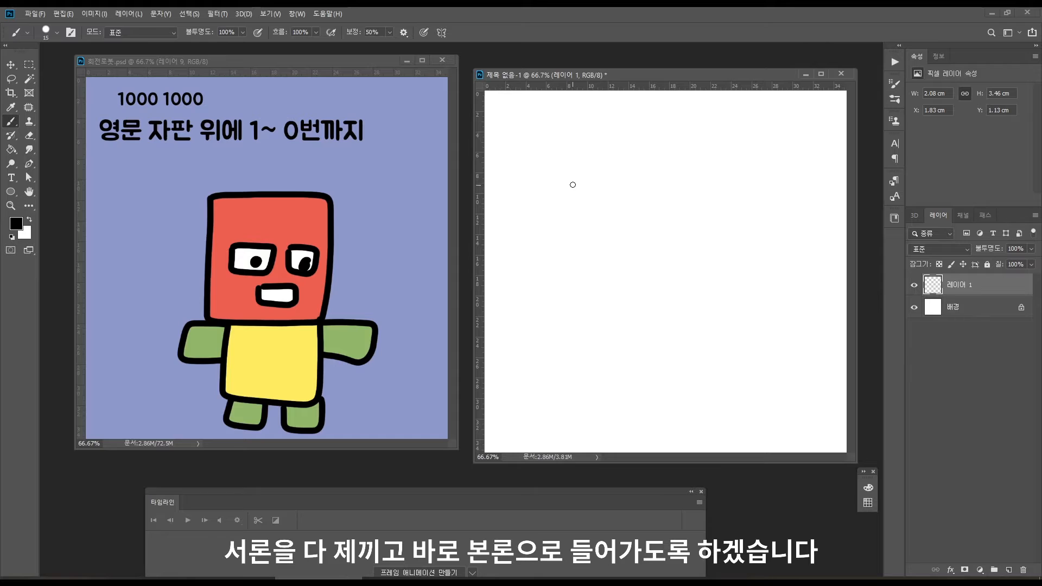
- Add the text "1. 360 360 / 1000 1000" near the top of the blank white canvas
key(t)
click(513, 144)
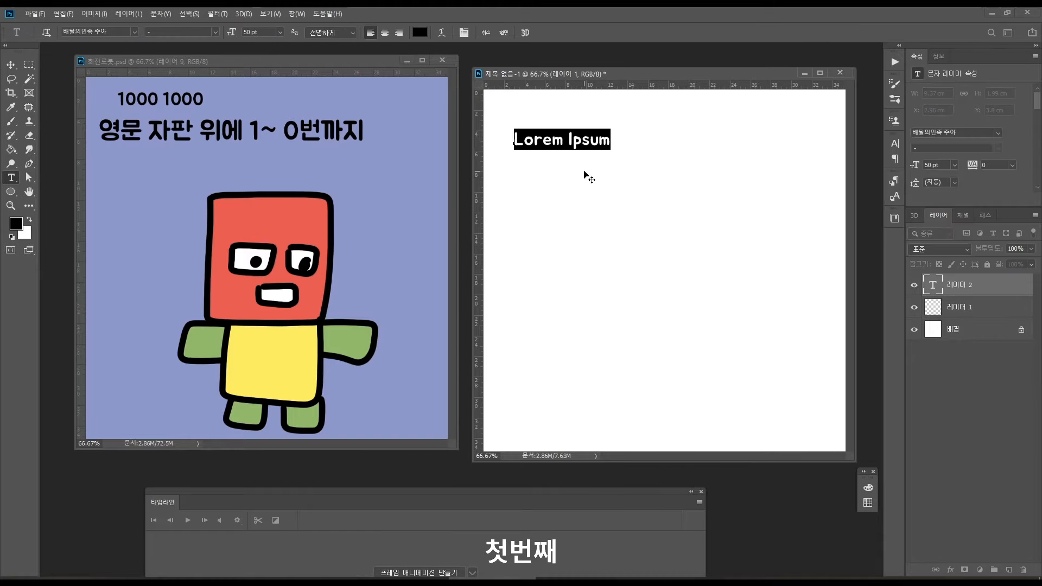
text(1)
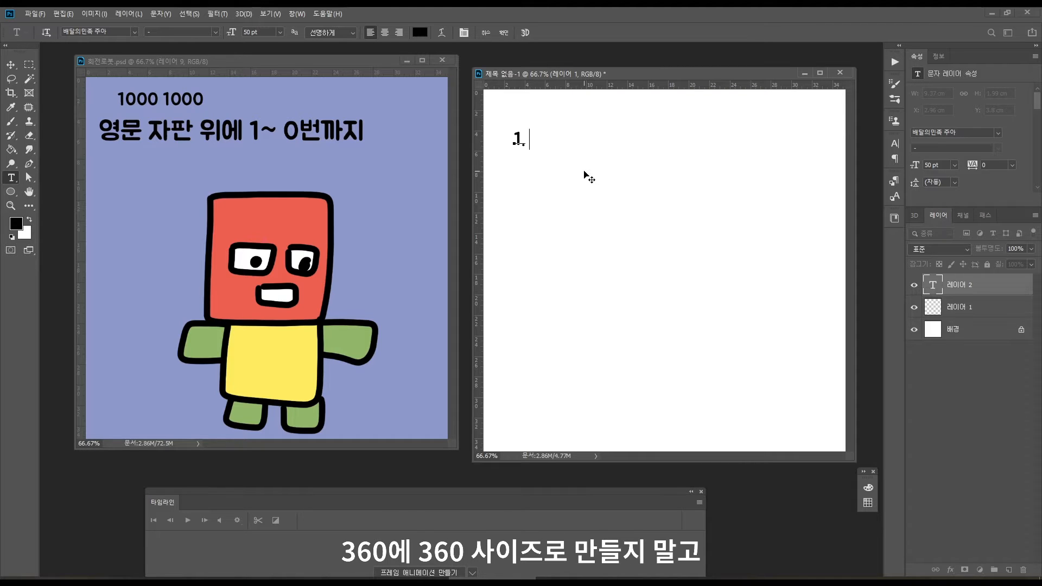
text(360 360 / 1000)
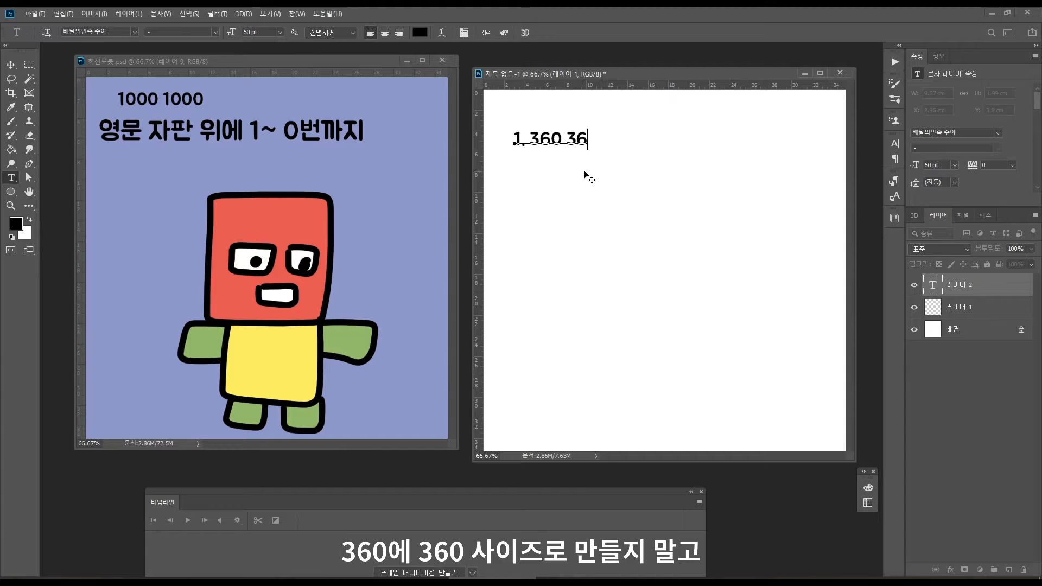
text( 1000)
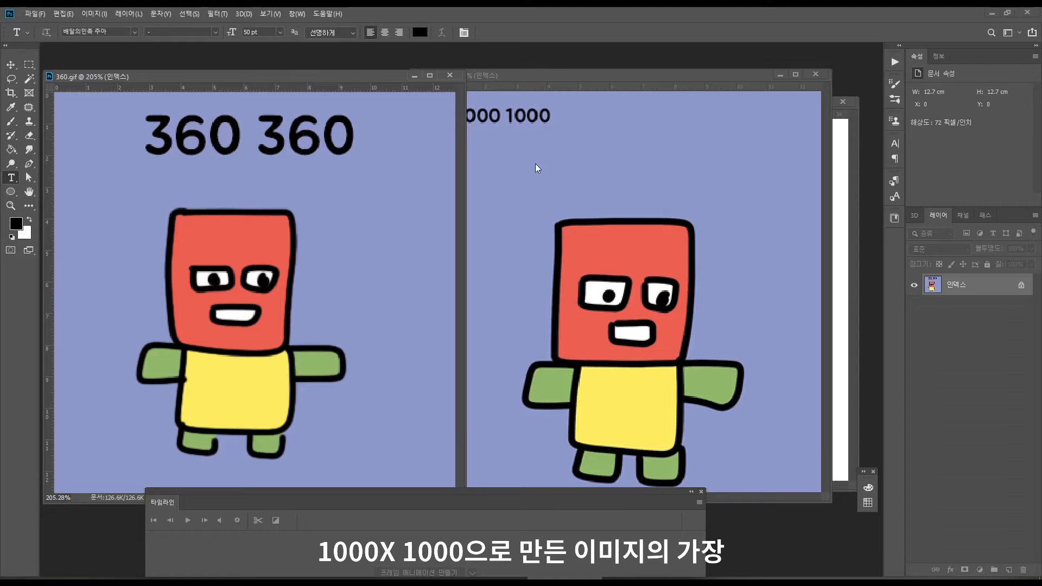
- Compare the line quality of 360.gif and 1000.gif side by side at enlarged and reduced magnification
drag(546, 77, 559, 72)
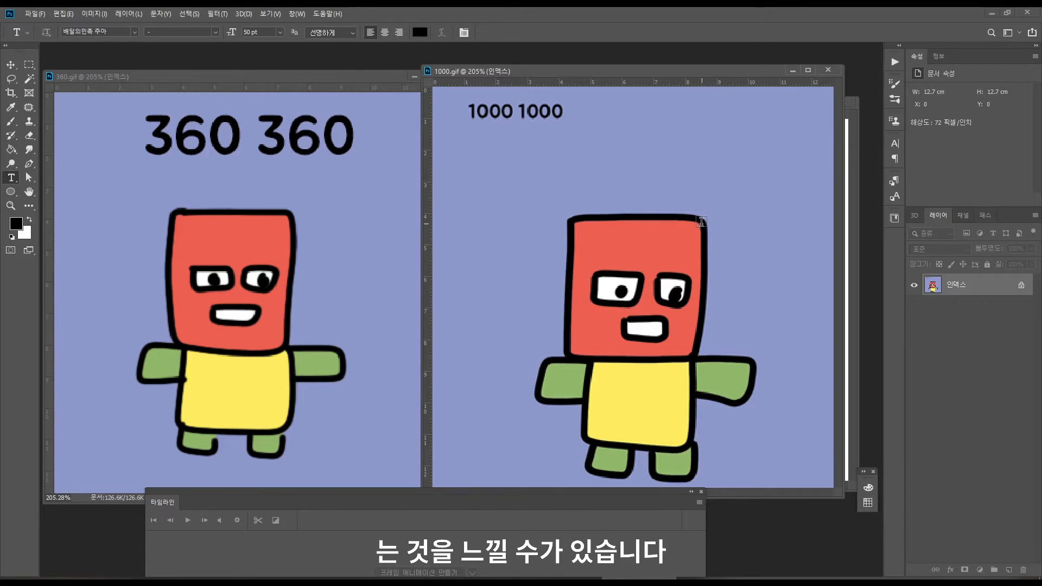
key(z)
drag(658, 315, 606, 315)
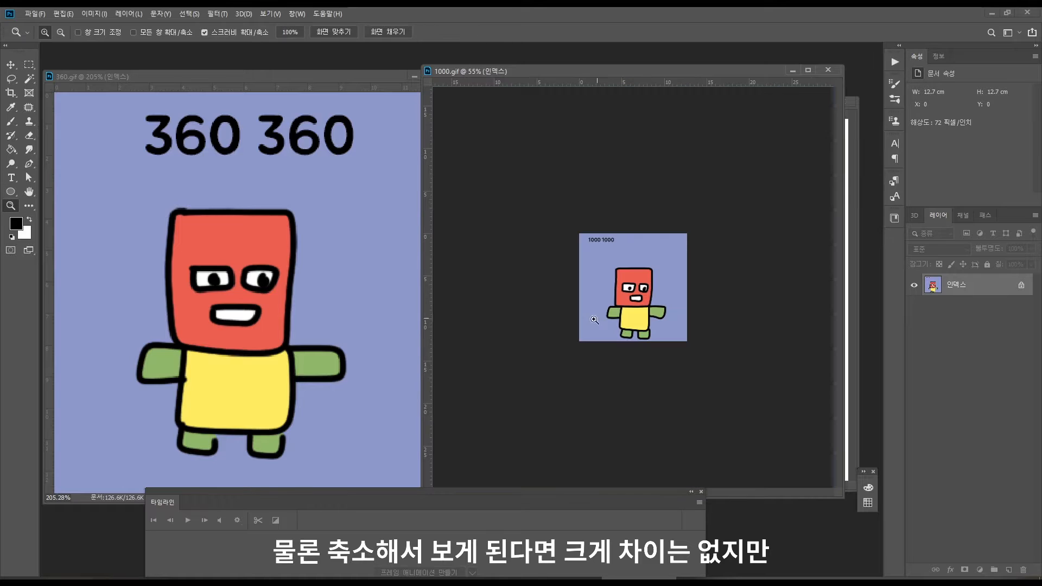
mouse_move(329, 352)
mouse_down()
mouse_move(267, 330)
mouse_move(329, 337)
mouse_up()
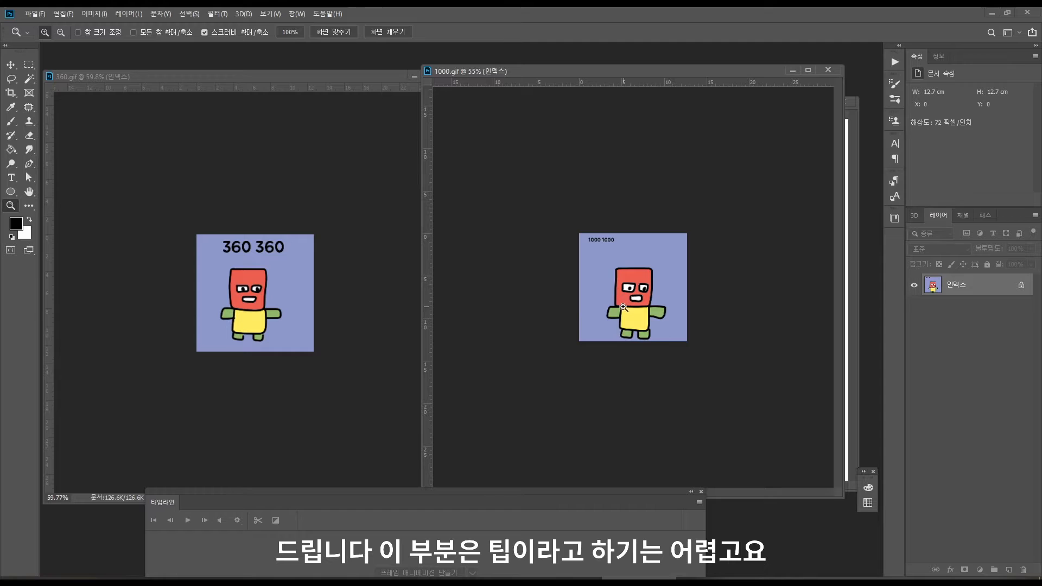
click(549, 344)
drag(255, 342, 281, 355)
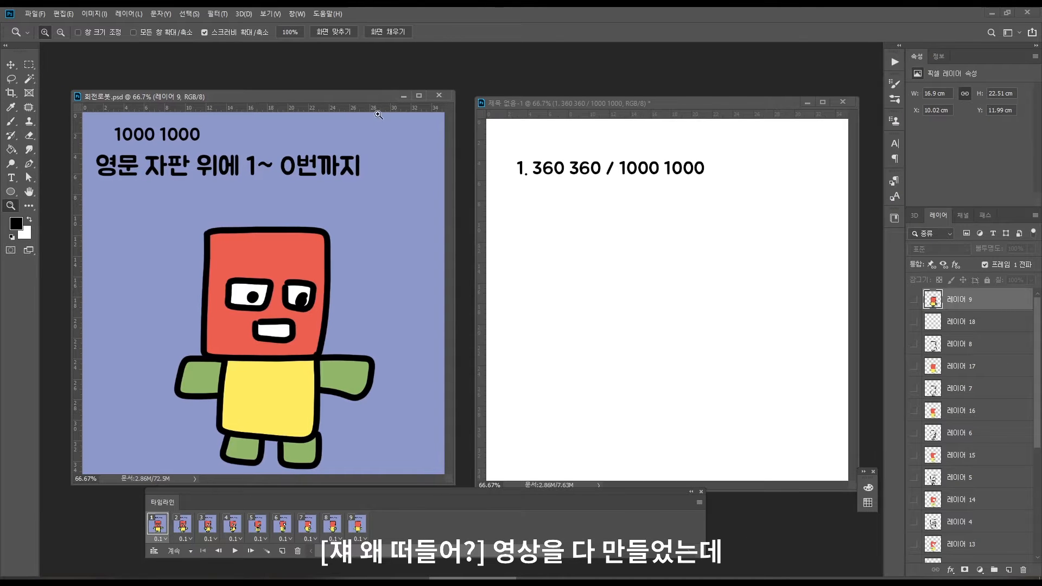
- Step through all nine frames of the rotating robot animation to examine each pose
click(182, 524)
click(356, 526)
click(158, 525)
click(211, 526)
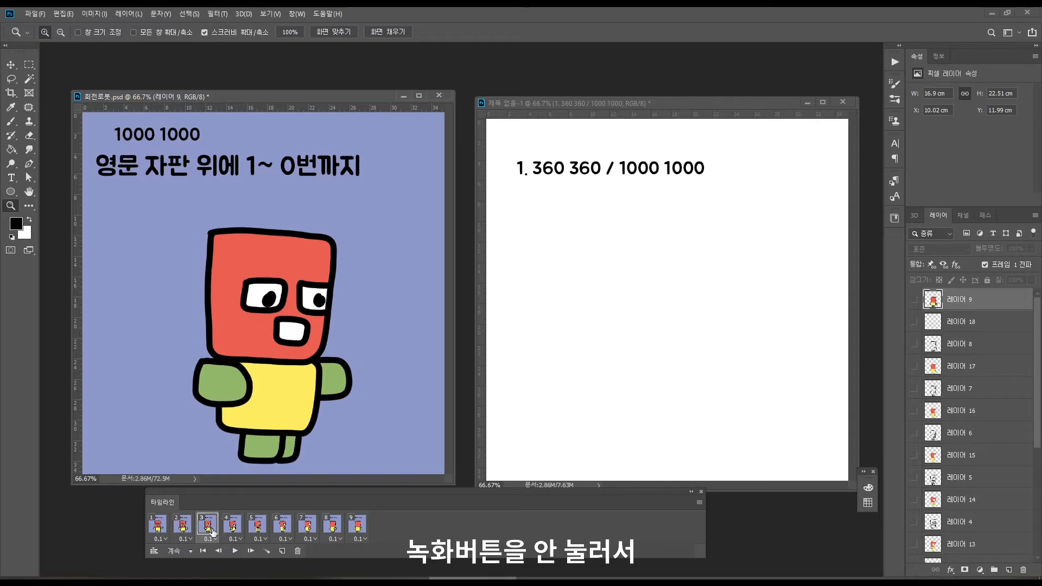
click(232, 525)
click(257, 525)
click(282, 525)
click(308, 526)
click(330, 527)
click(355, 526)
click(161, 525)
click(183, 528)
click(207, 530)
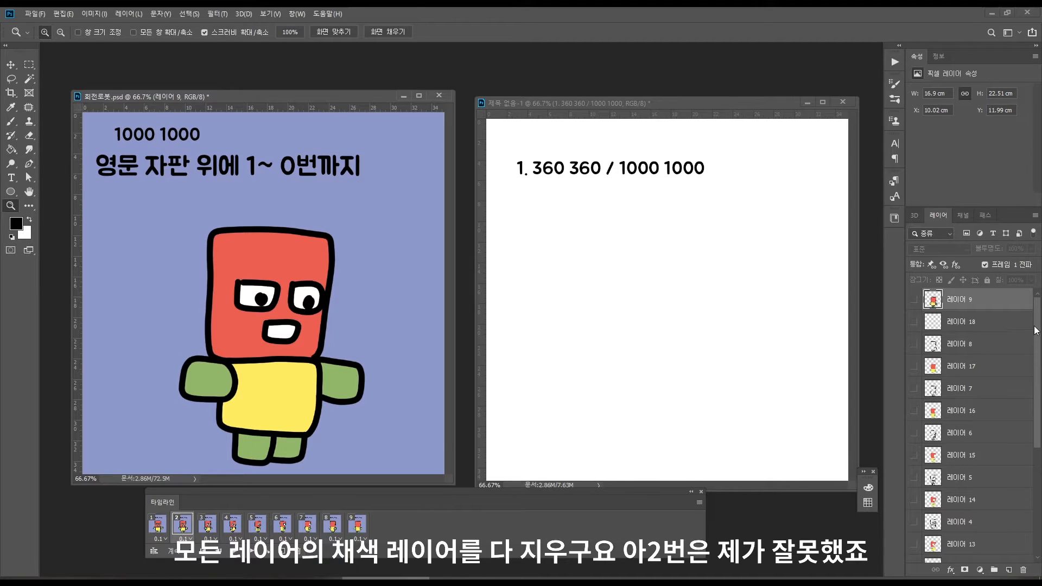
- Delete layer 9 and the separate colour layers 12 to 17 from the robot file, keeping the line-art layers
key(Delete)
click(949, 345)
key(Delete)
click(950, 412)
key(Delete)
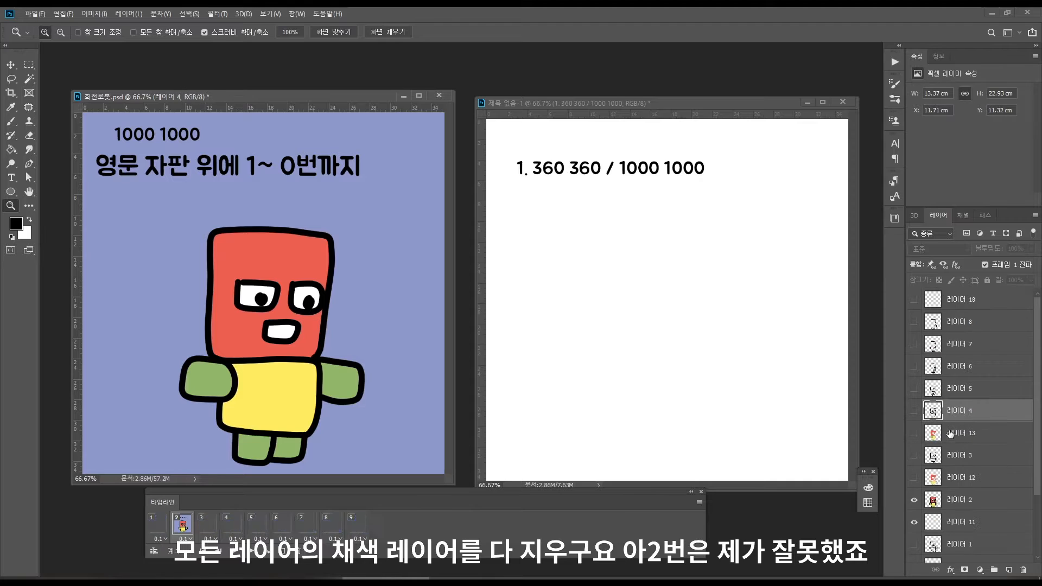
click(953, 434)
key(Delete)
click(954, 456)
key(Delete)
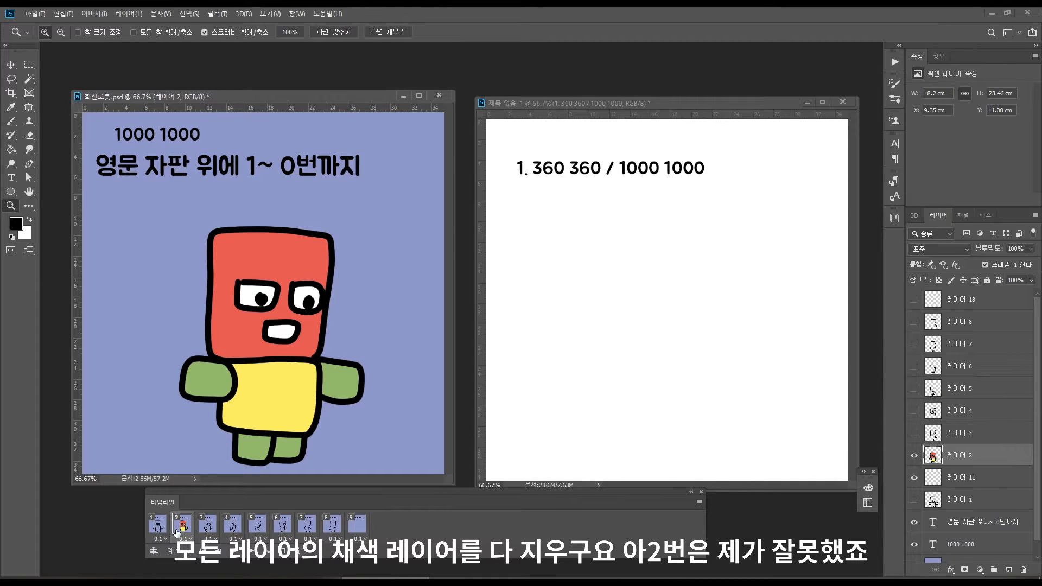
- Remove the colour fills of the head, face, body, arms and legs from layer 2 with the Magic Wand, leaving only the outlines
key(w)
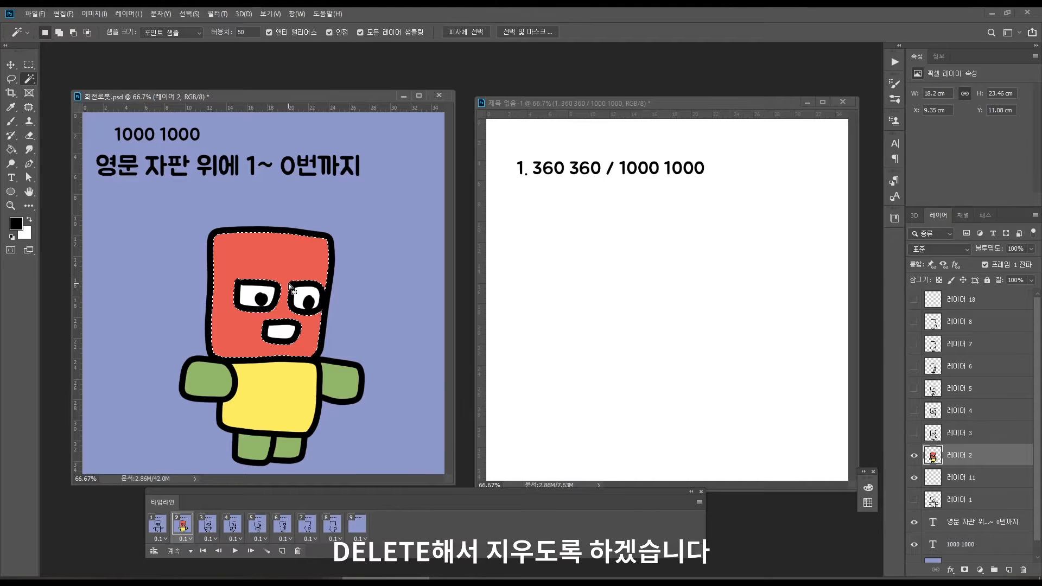
click(289, 283)
key(Delete)
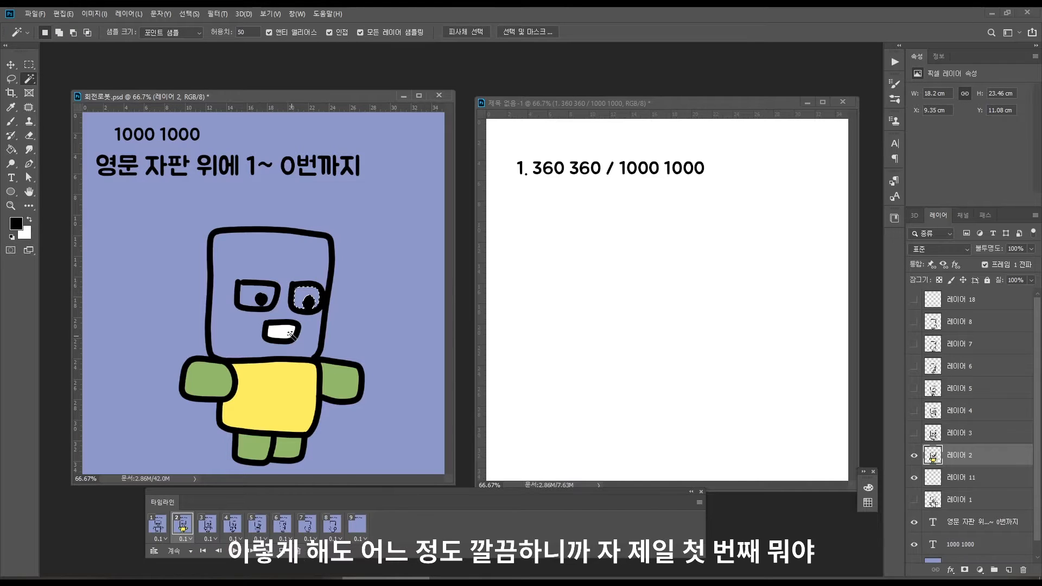
click(293, 411)
key(Delete)
click(339, 385)
key(Delete)
click(211, 381)
key(Delete)
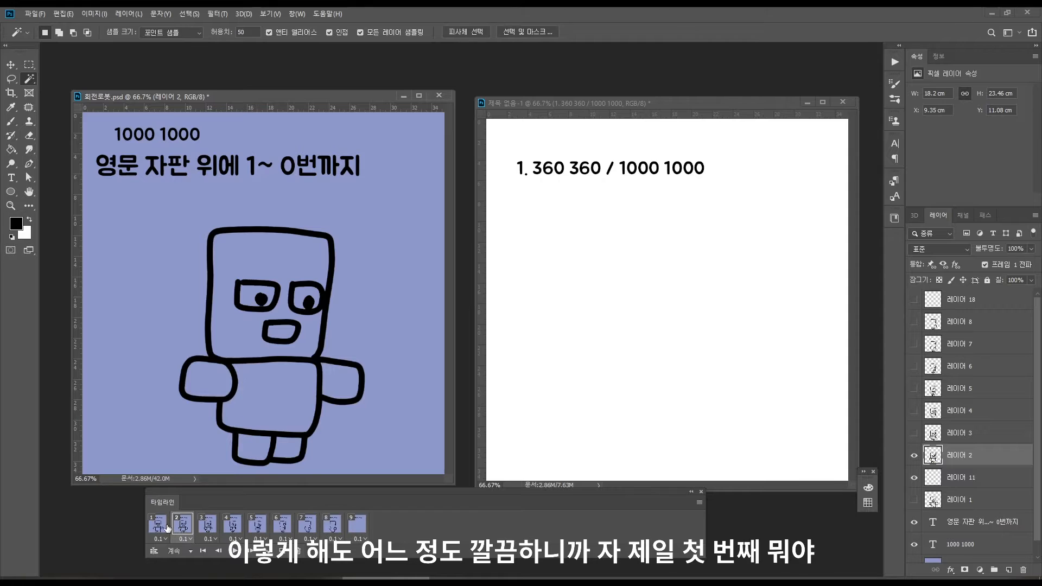
- Check the uncoloured frames by viewing frames 1 and 2 and playing the animation
click(162, 529)
click(183, 534)
key(space)
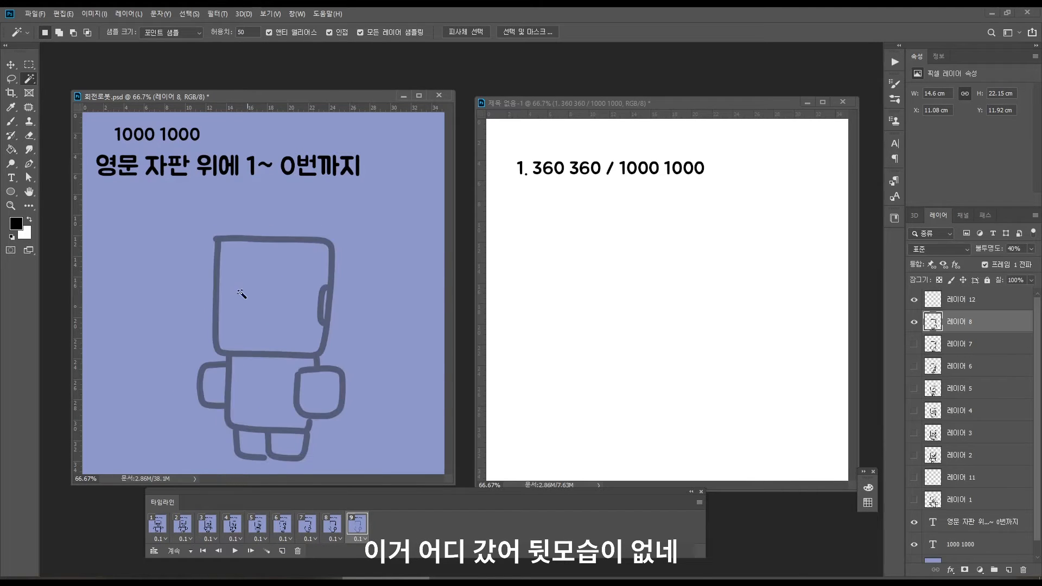
- Select the empty layer 12 above the faded layer 8 and set the brush size to 16 pixels
key(b)
key(alt+bracketright)
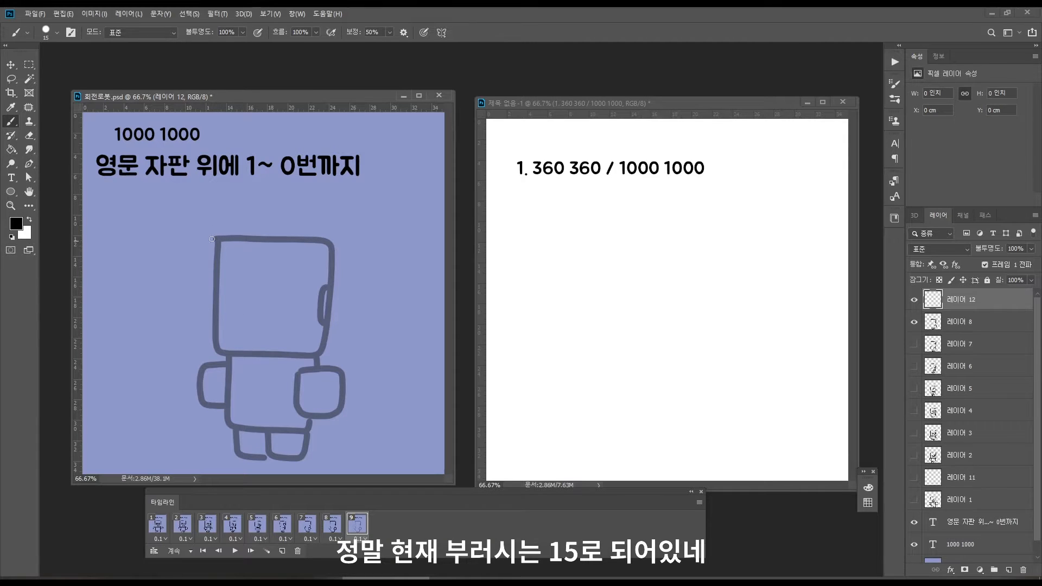
click(55, 33)
text(16)
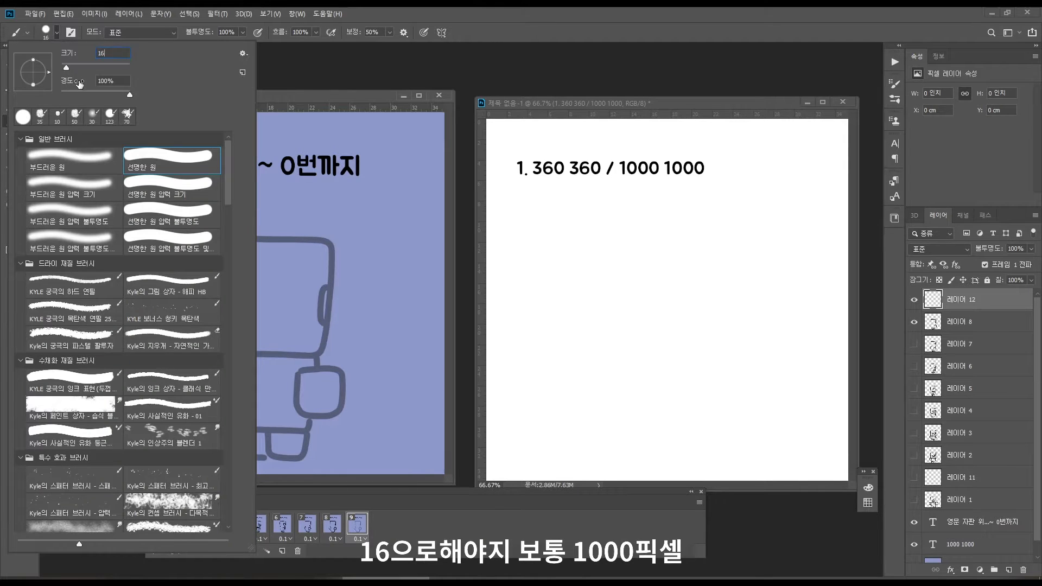
key(Return)
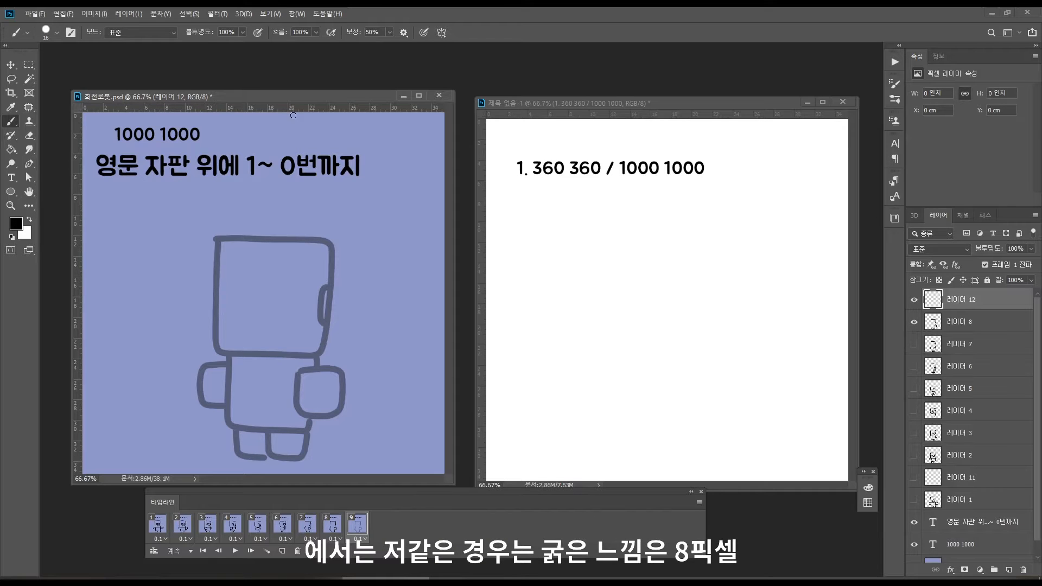
- Draw the robot's back view in black on layer 12, with head, body, arms and legs, over the faded outline
drag(251, 101, 251, 101)
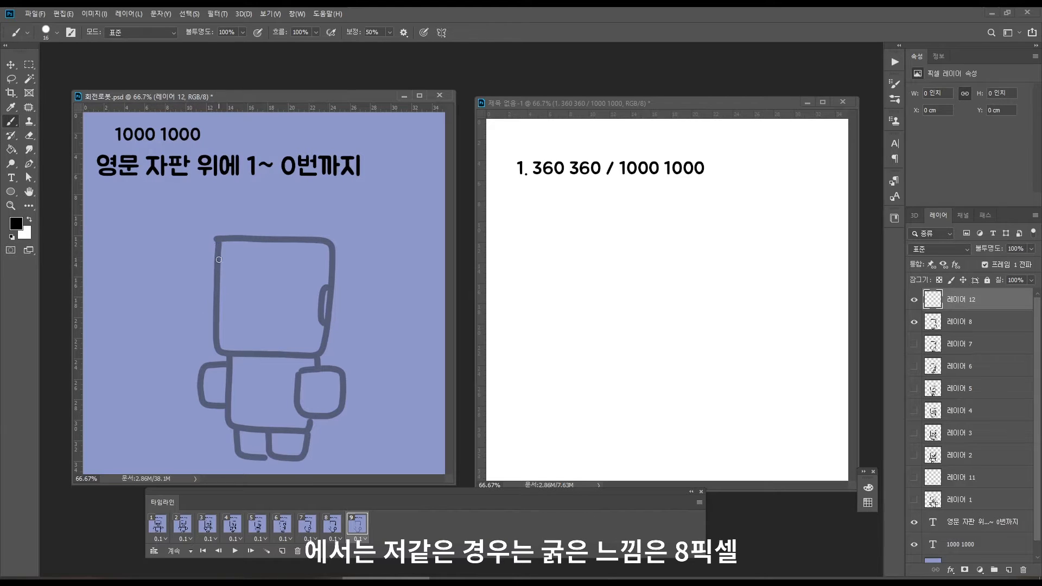
mouse_move(219, 243)
mouse_down()
mouse_move(216, 341)
mouse_move(228, 355)
mouse_move(319, 356)
mouse_move(332, 244)
mouse_move(216, 240)
mouse_up()
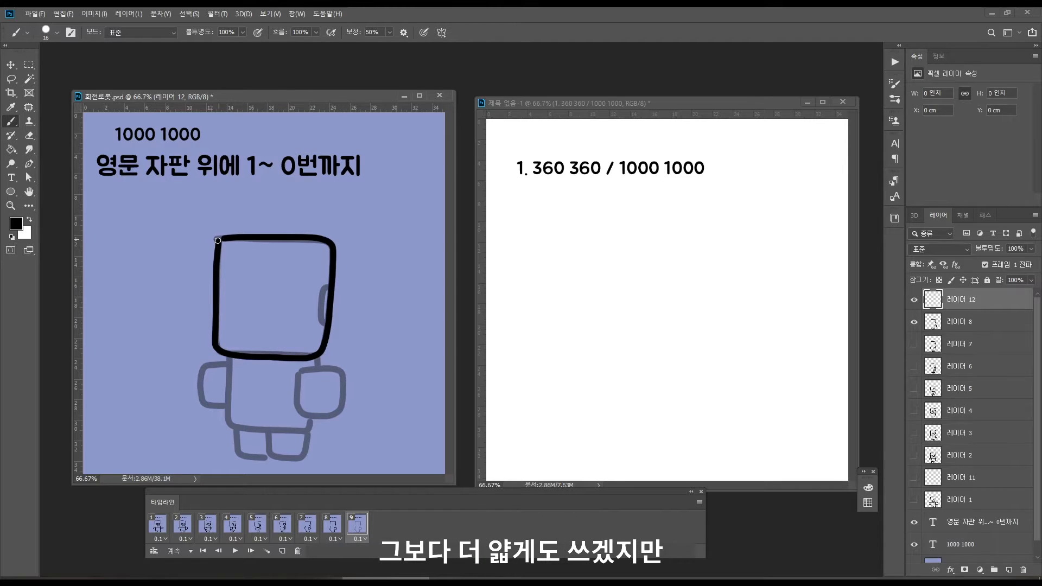
mouse_move(229, 356)
mouse_down()
mouse_move(231, 427)
mouse_move(277, 433)
mouse_move(312, 432)
mouse_move(315, 357)
mouse_move(317, 415)
mouse_move(197, 364)
mouse_move(196, 404)
mouse_move(236, 411)
mouse_up()
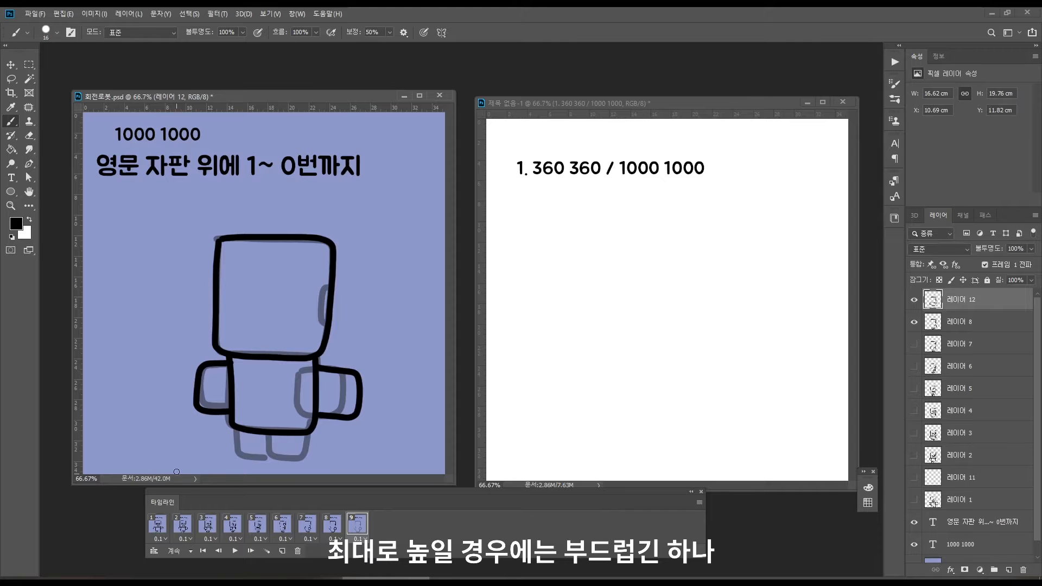
mouse_move(238, 429)
mouse_down()
mouse_move(240, 459)
mouse_move(269, 436)
mouse_move(272, 461)
mouse_move(308, 460)
mouse_move(310, 429)
mouse_up()
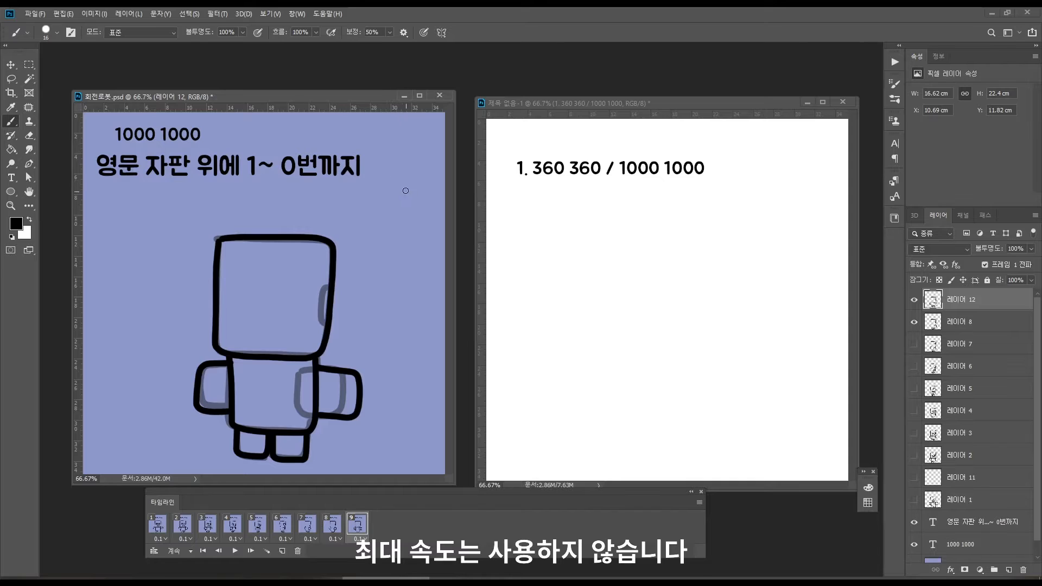
- Draw a cluster of adjoining rounded shapes on layer 1 of the white canvas with brush smoothing at 100%
click(611, 250)
mouse_move(618, 243)
mouse_down()
mouse_move(568, 291)
mouse_move(578, 324)
mouse_move(615, 341)
mouse_move(651, 335)
mouse_move(670, 314)
mouse_move(668, 265)
mouse_move(627, 242)
mouse_up()
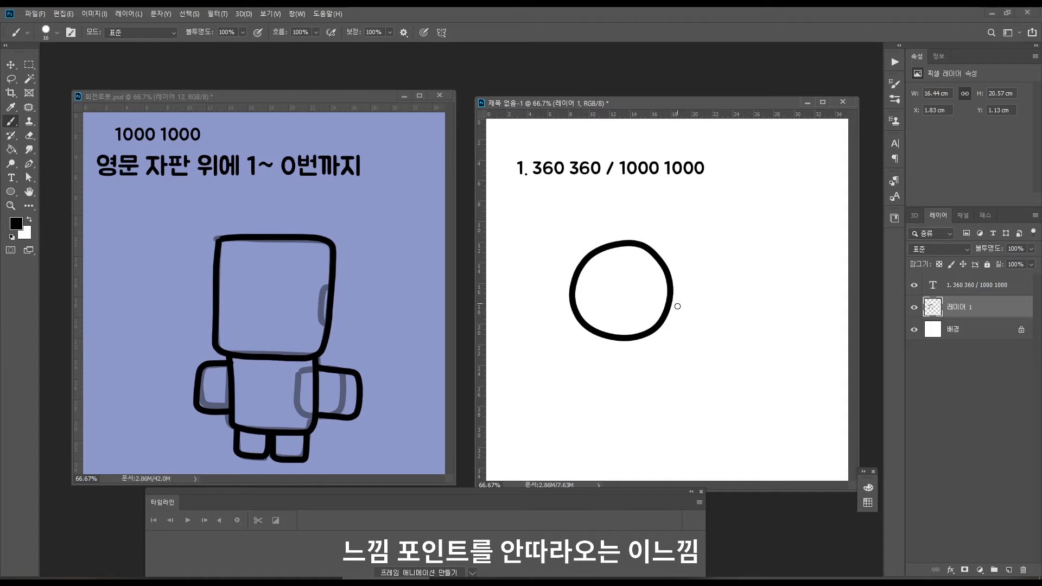
mouse_move(671, 299)
mouse_down()
mouse_move(715, 318)
mouse_move(719, 335)
mouse_move(684, 377)
mouse_move(633, 370)
mouse_move(627, 336)
mouse_move(568, 378)
mouse_move(578, 405)
mouse_move(623, 414)
mouse_move(647, 389)
mouse_move(644, 370)
mouse_move(769, 382)
mouse_move(730, 356)
mouse_move(686, 366)
mouse_up()
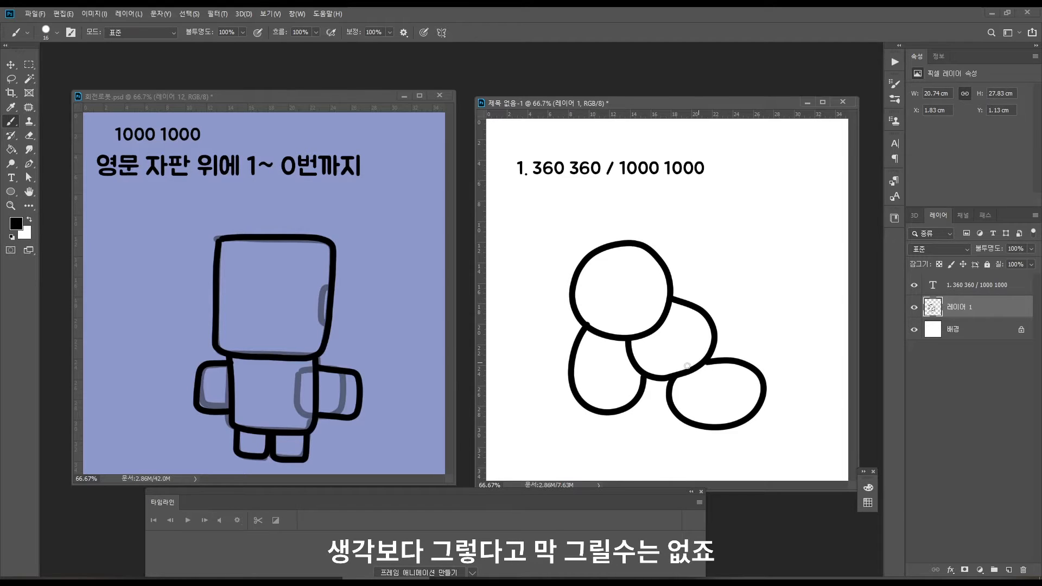
drag(717, 331, 741, 364)
mouse_move(664, 264)
mouse_down()
mouse_move(663, 232)
mouse_move(699, 306)
mouse_up()
mouse_move(579, 266)
mouse_down()
mouse_move(551, 243)
mouse_move(532, 334)
mouse_move(605, 336)
mouse_up()
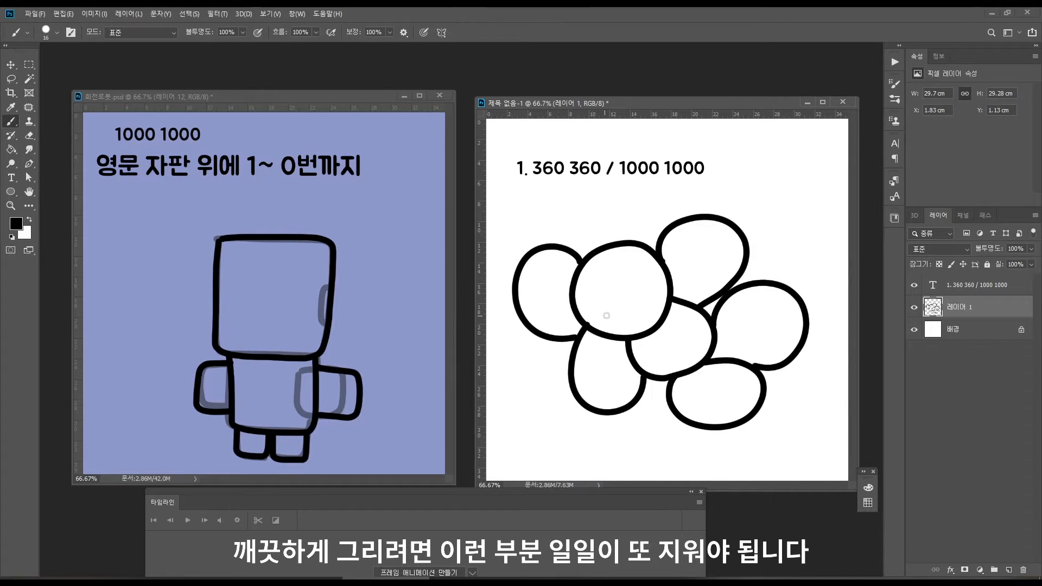
- Erase the overshooting line ends where neighbouring rounded shapes meet the large central circle
key(e)
scroll(596, 319, up, 5)
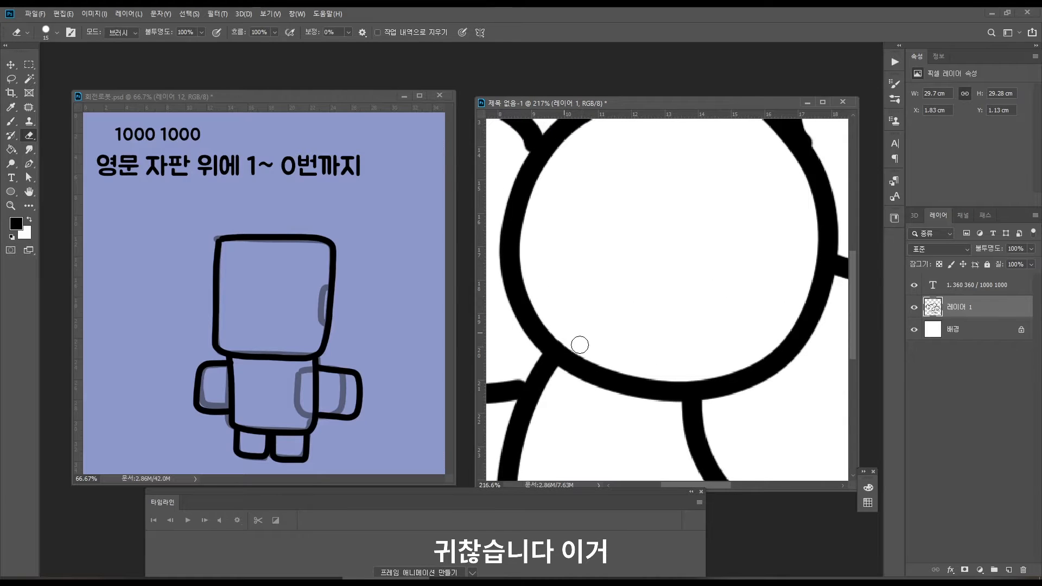
key(z)
key(ctrl+0)
drag(670, 267, 740, 275)
key(e)
mouse_move(666, 248)
mouse_down()
mouse_move(655, 230)
mouse_move(661, 238)
mouse_up()
key(z)
drag(700, 286, 618, 299)
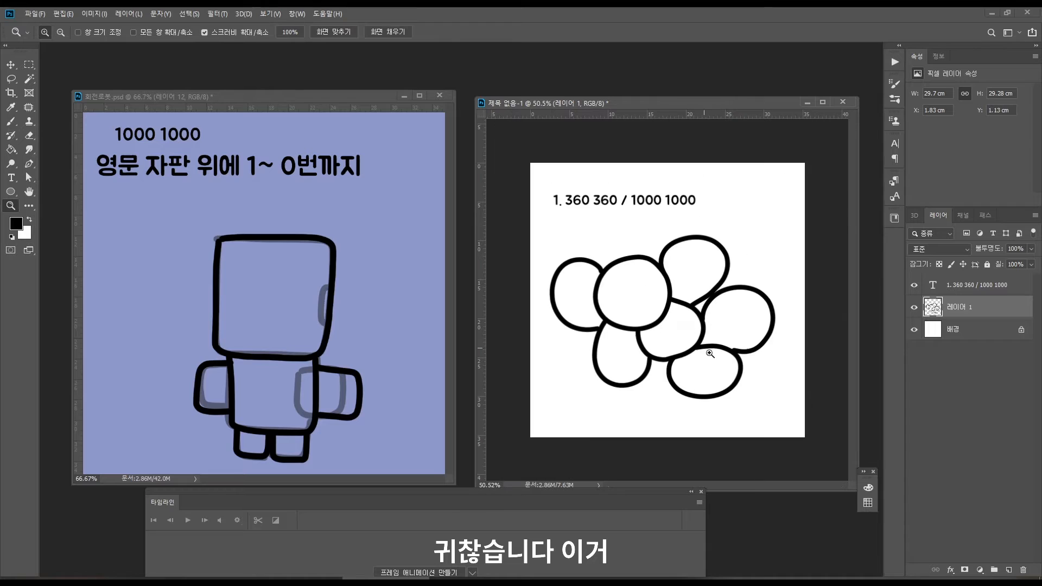
- Erase the stray line end where the rightmost circle meets the oval below it
drag(742, 369, 803, 353)
key(e)
mouse_move(723, 289)
mouse_down()
mouse_move(712, 292)
mouse_move(744, 293)
mouse_up()
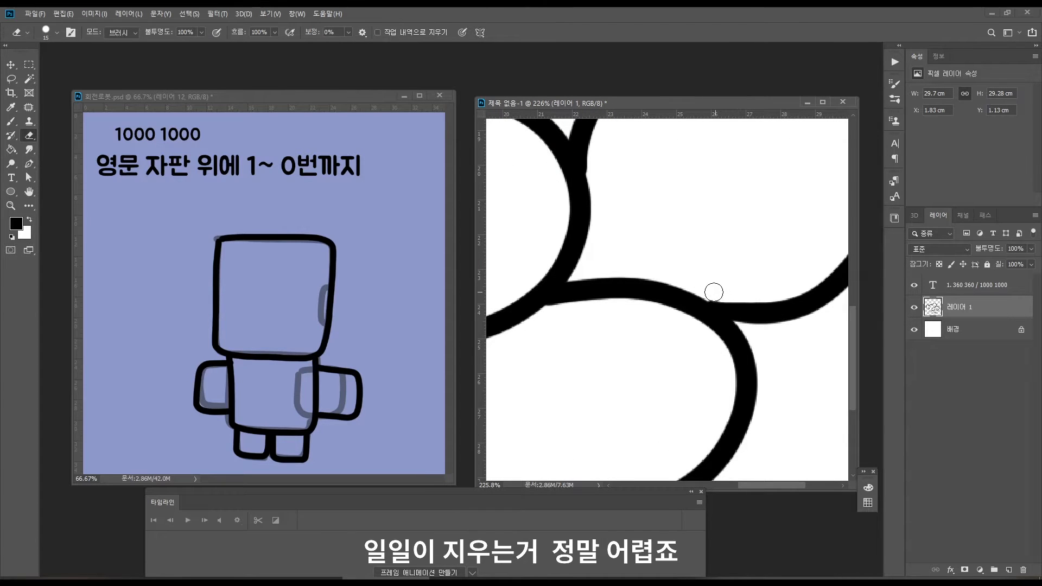
key(z)
key(ctrl+0)
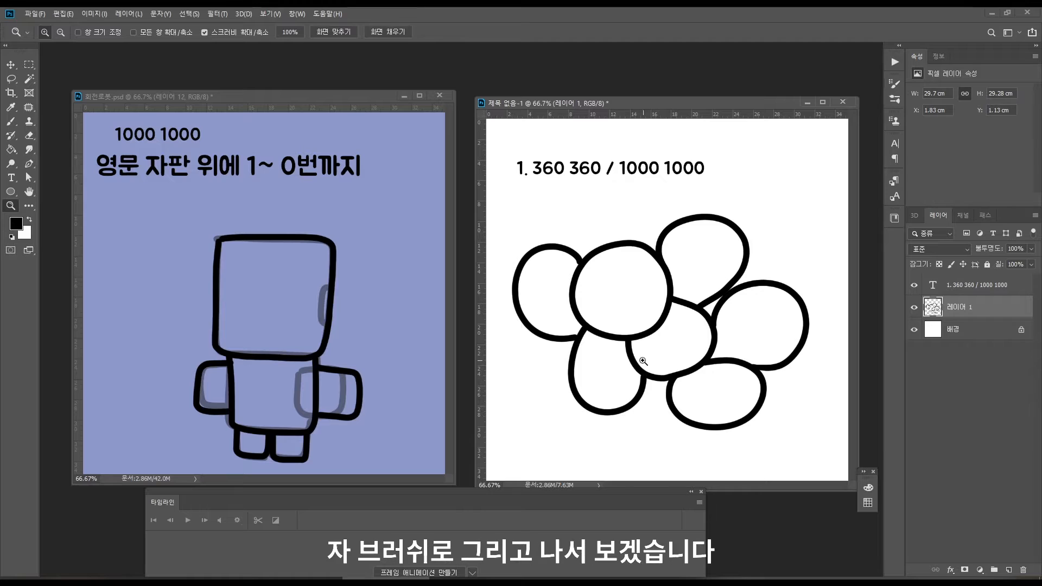
- Return to the robot file and hide the faded guide layer 8
key(v)
click(296, 96)
key(b)
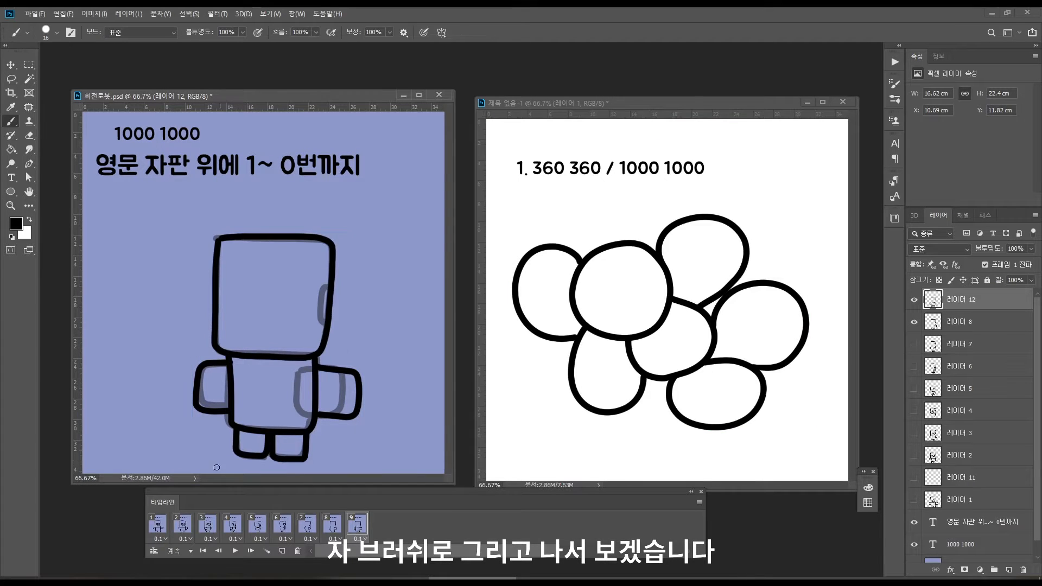
click(914, 321)
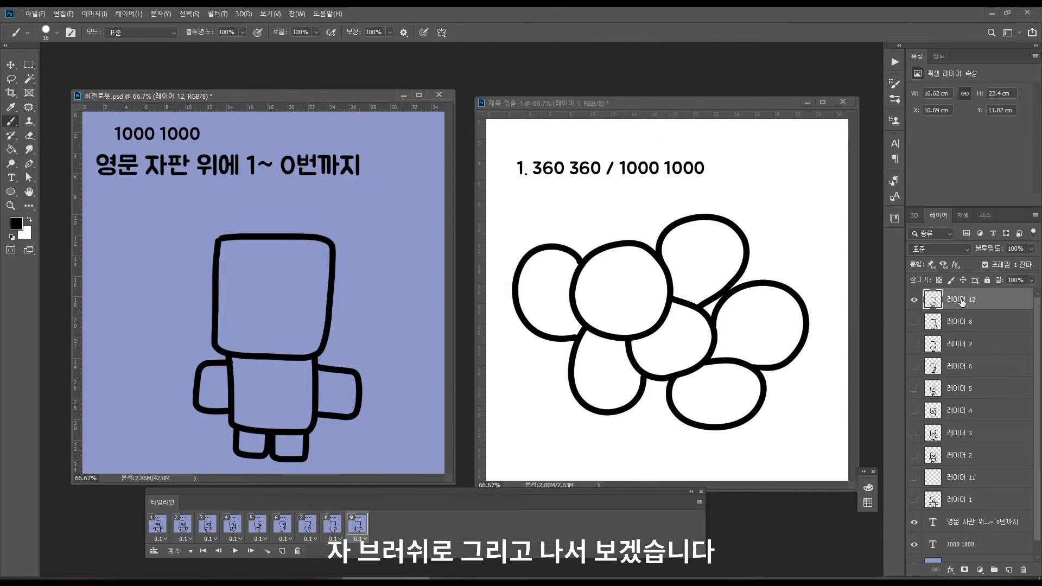
- Compare frames 8 and 9, and play the robot animation from frame 1 to check the rotation with the back view
click(332, 524)
click(357, 524)
click(332, 525)
click(358, 525)
click(327, 526)
key(space)
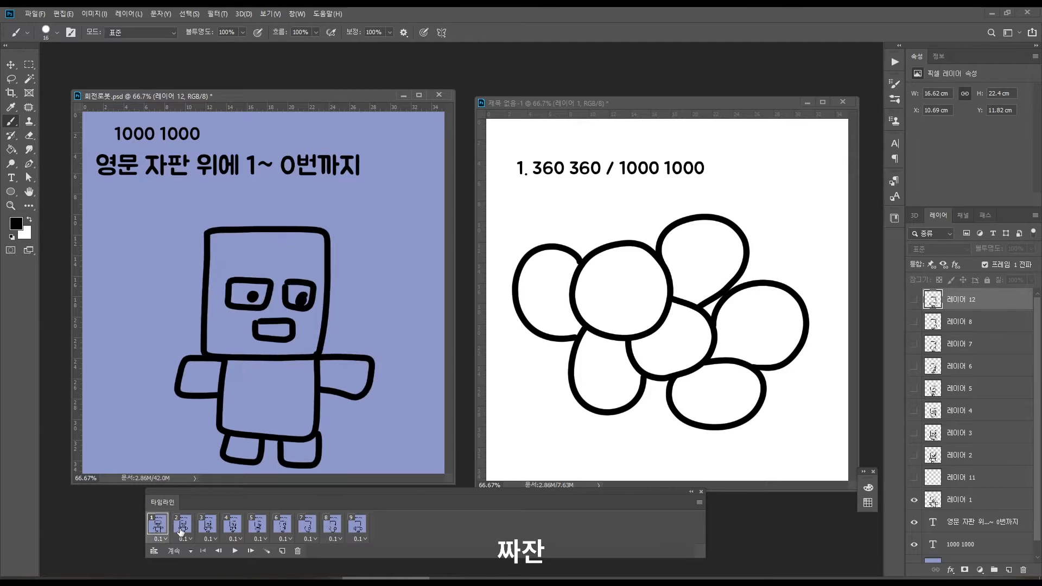
key(space)
click(159, 526)
key(space)
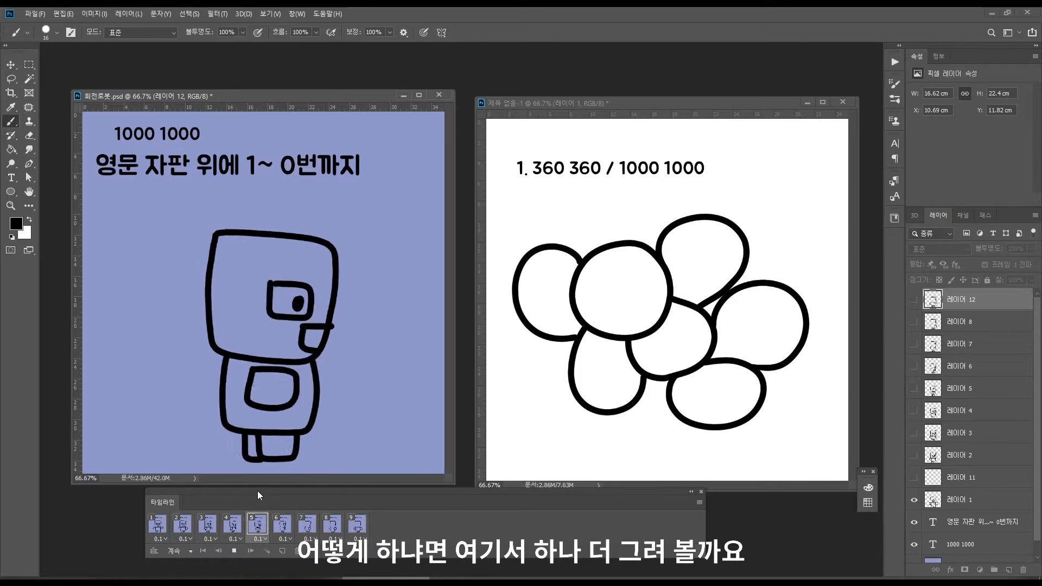
key(space)
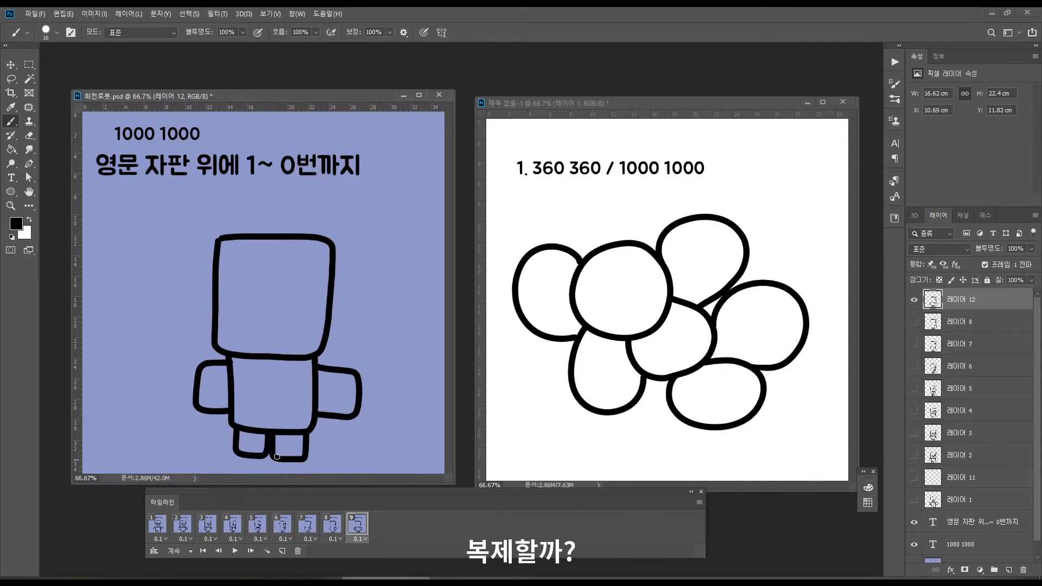
- Duplicate the 회전로봇 image as 회전로봇 복사 and float the copy in its own window beside the original
right_click(259, 97)
click(291, 121)
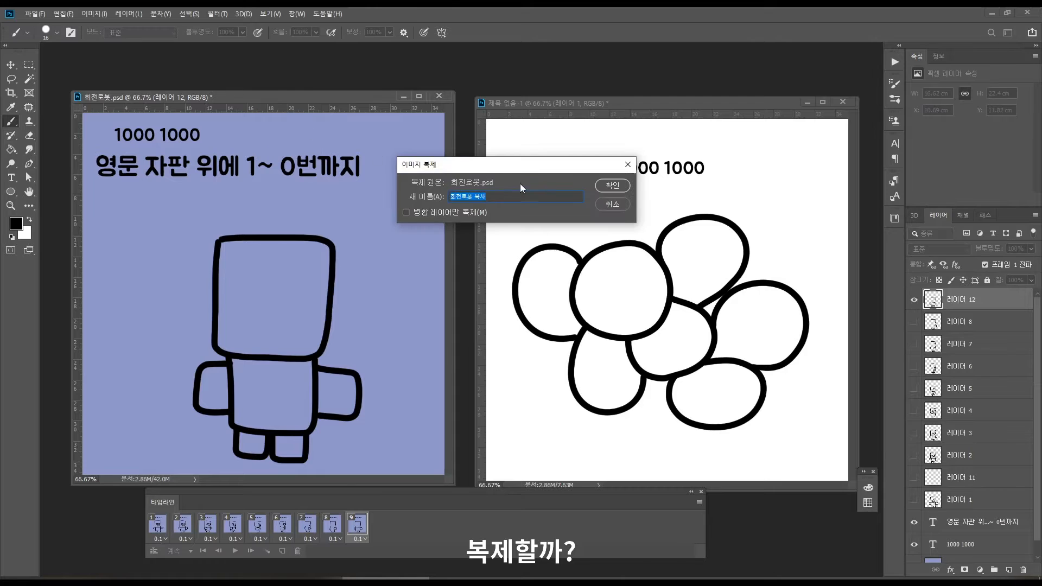
click(610, 186)
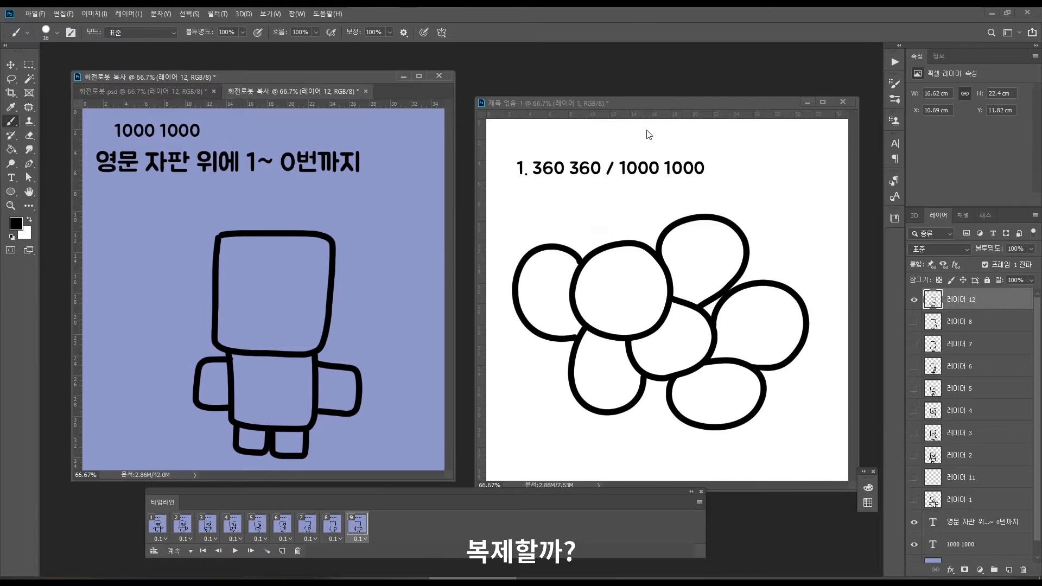
click(806, 103)
drag(320, 92, 499, 68)
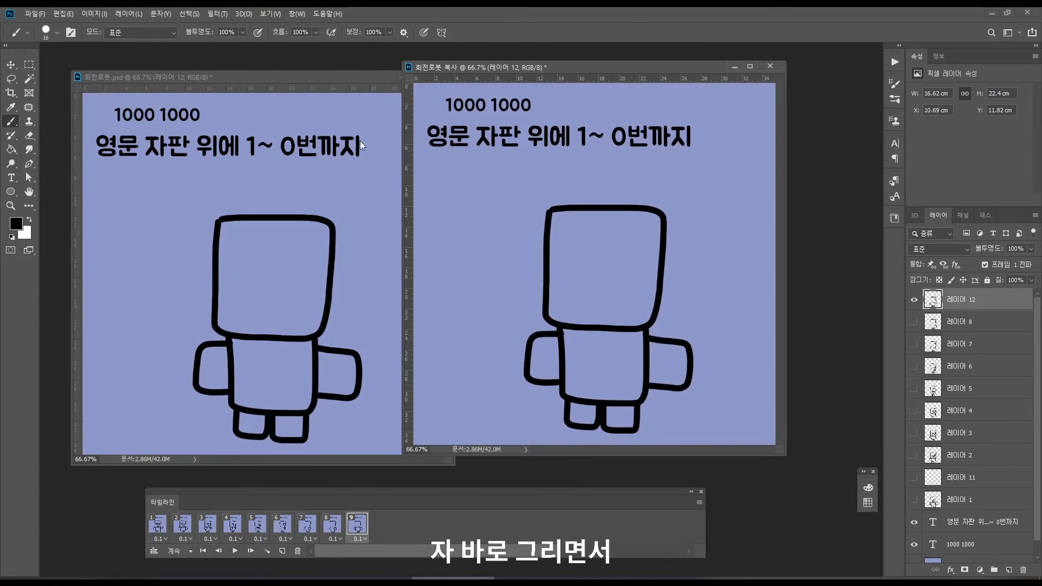
- Delete the drawing layers from 레이어 11 up to 레이어 12 in the copy and show 레이어 1
click(960, 476)
shift+click(960, 299)
key(Delete)
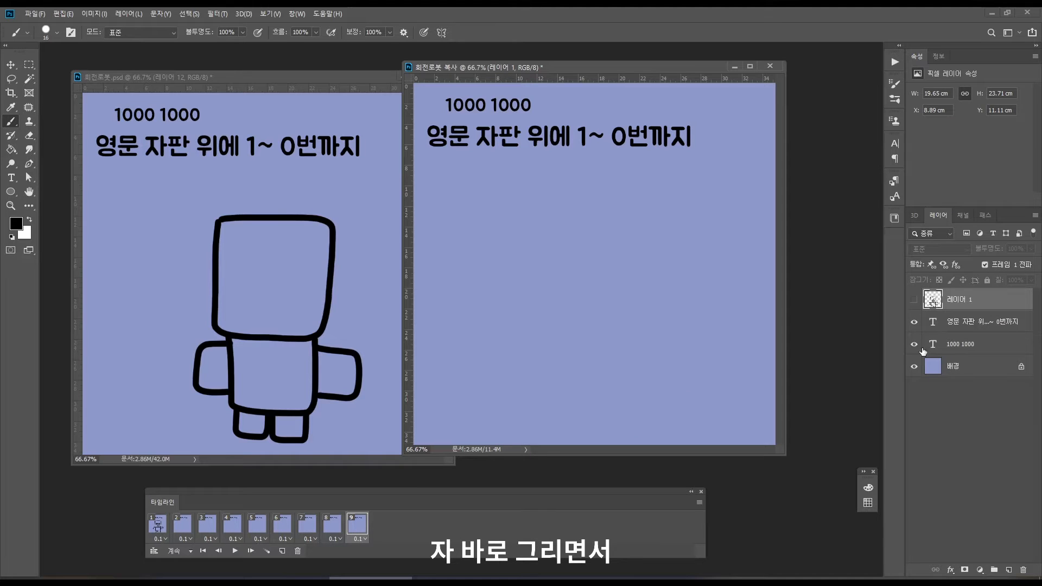
click(914, 299)
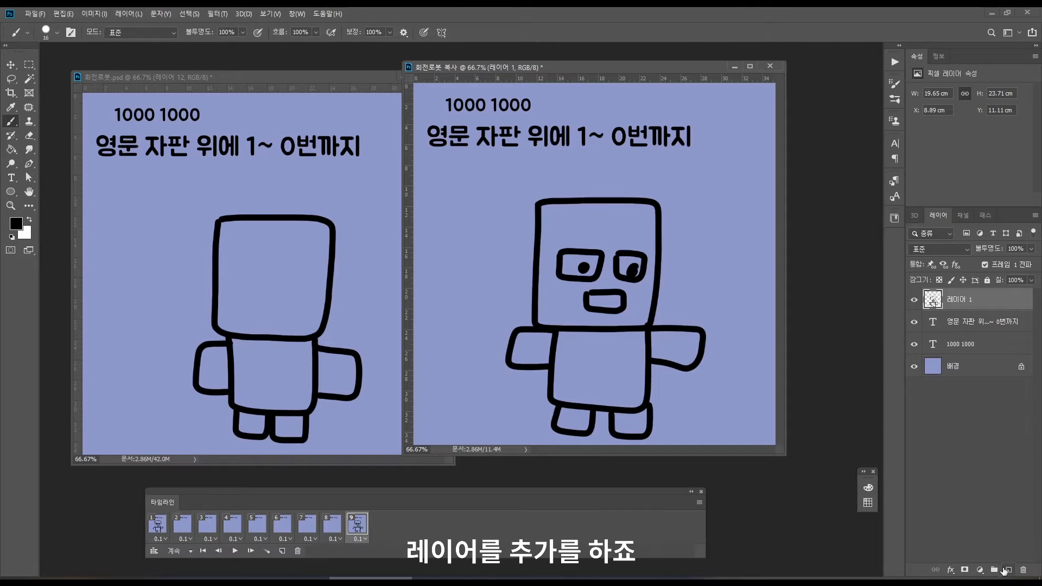
- Add two blank layers above 레이어 1, delete the lower one and select the remaining 레이어 3
click(1005, 570)
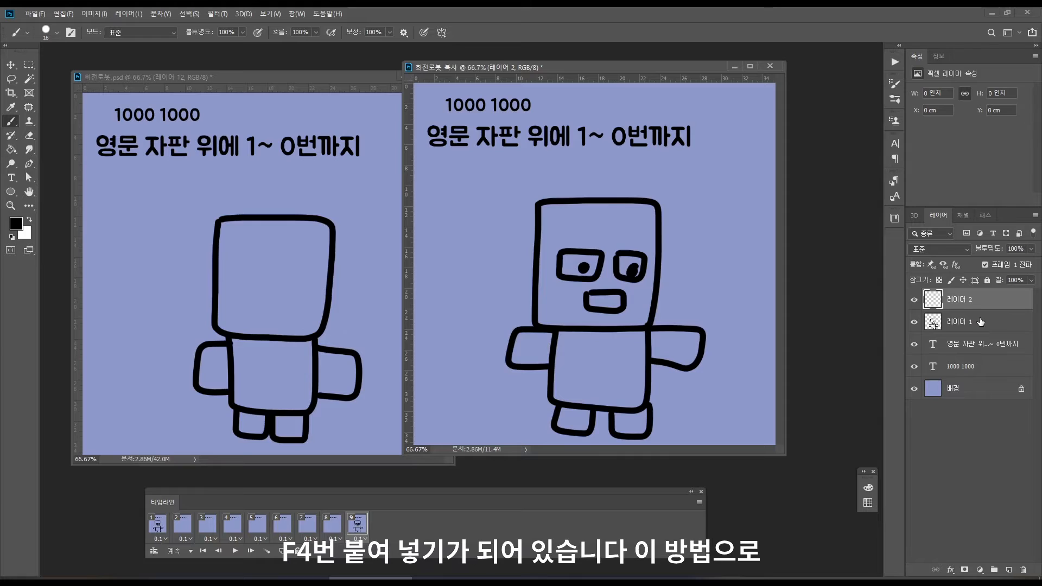
key(F4)
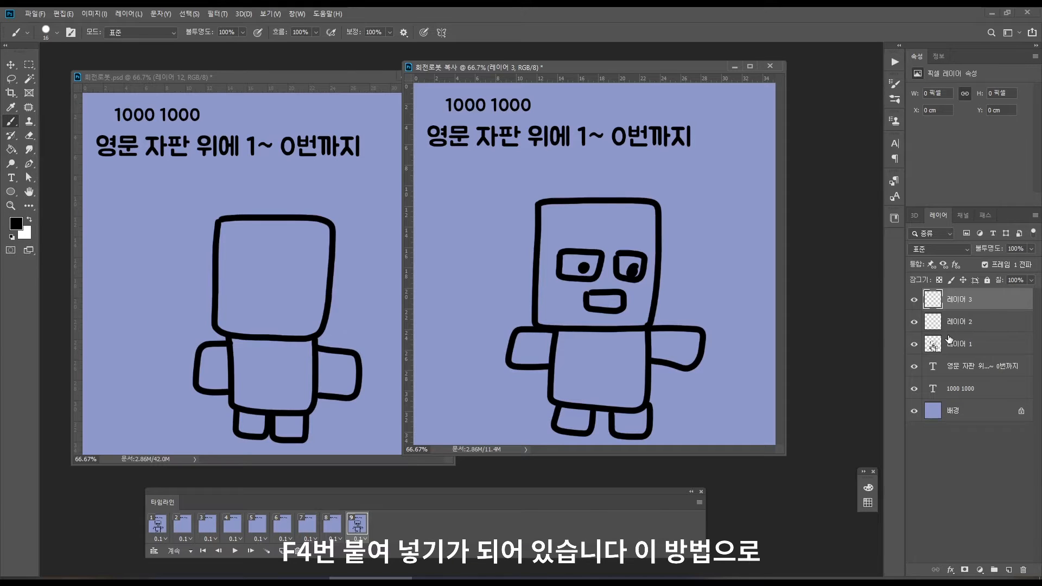
click(959, 328)
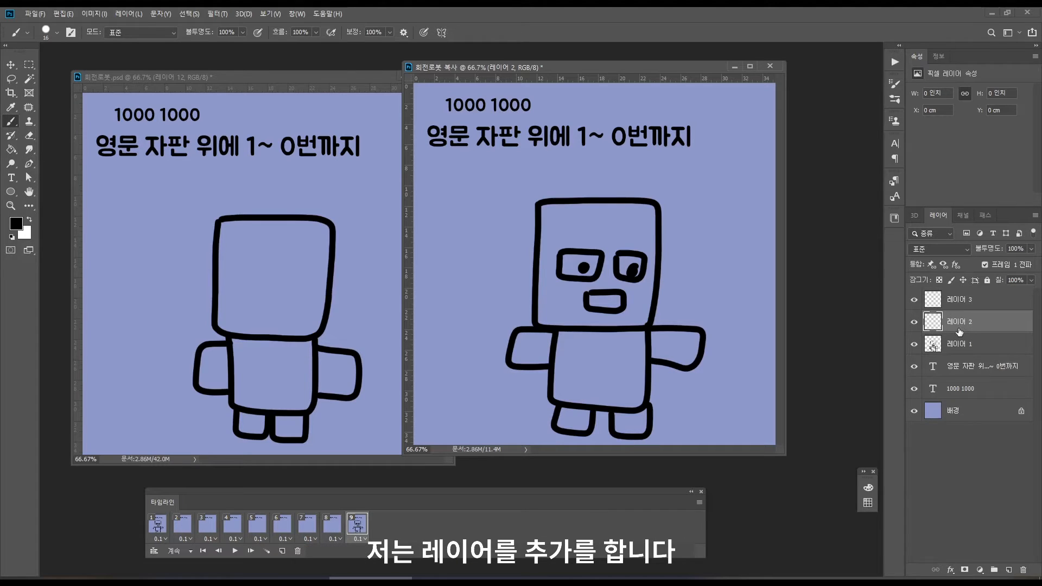
key(Delete)
click(936, 300)
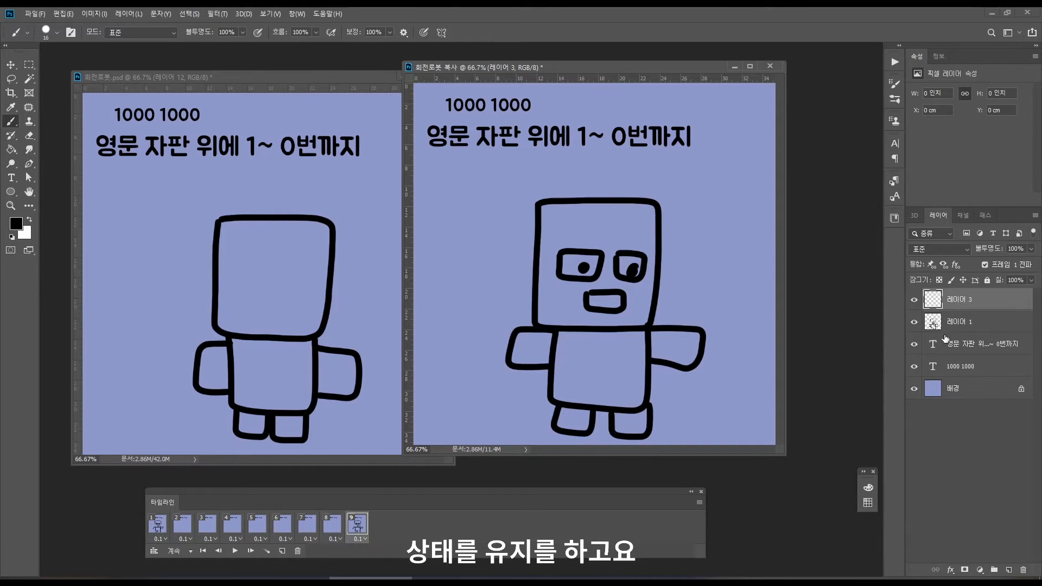
- Reorder 레이어 1 above the blank 레이어 3 and add another blank layer on top of it
drag(948, 325, 948, 293)
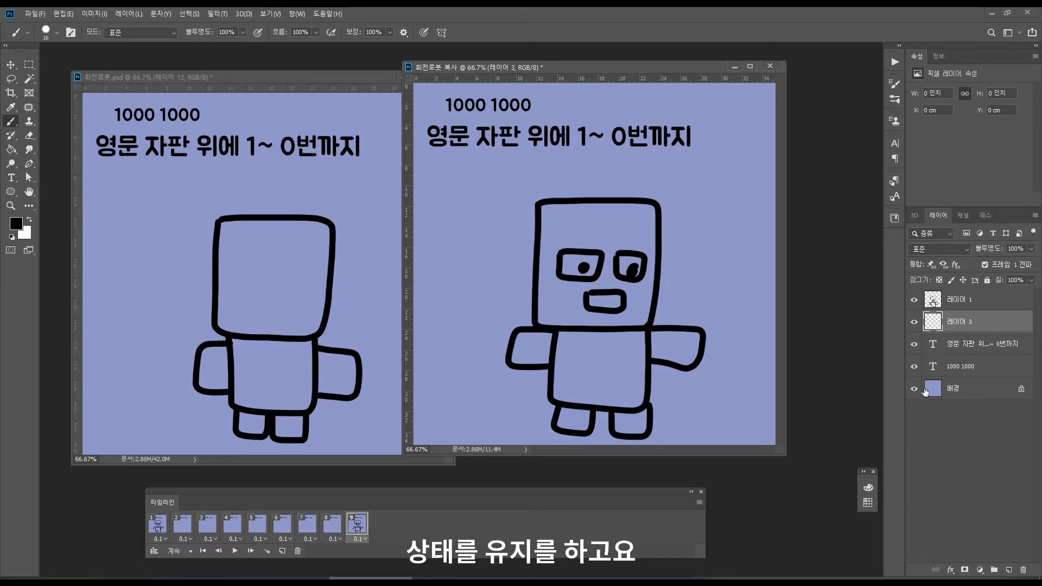
click(956, 307)
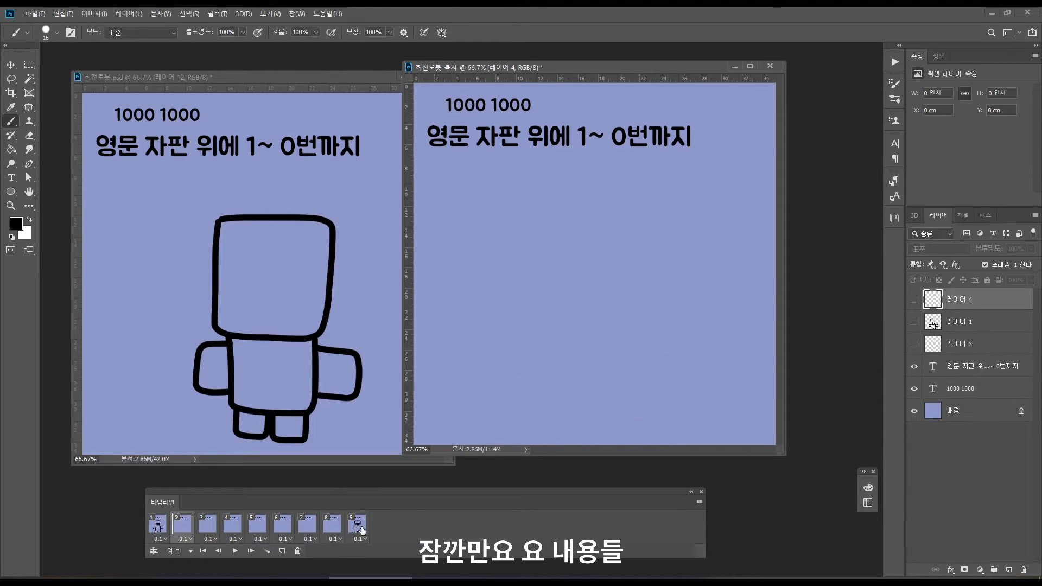
- Delete animation frames 2 to 9 and show the blank 레이어 4 above the robot drawing
shift+click(360, 529)
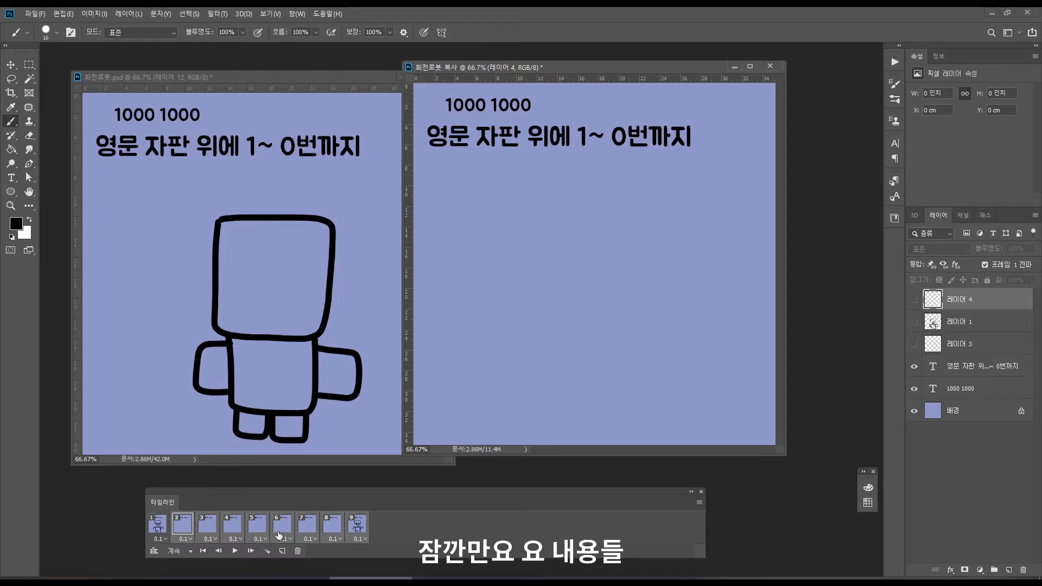
click(297, 550)
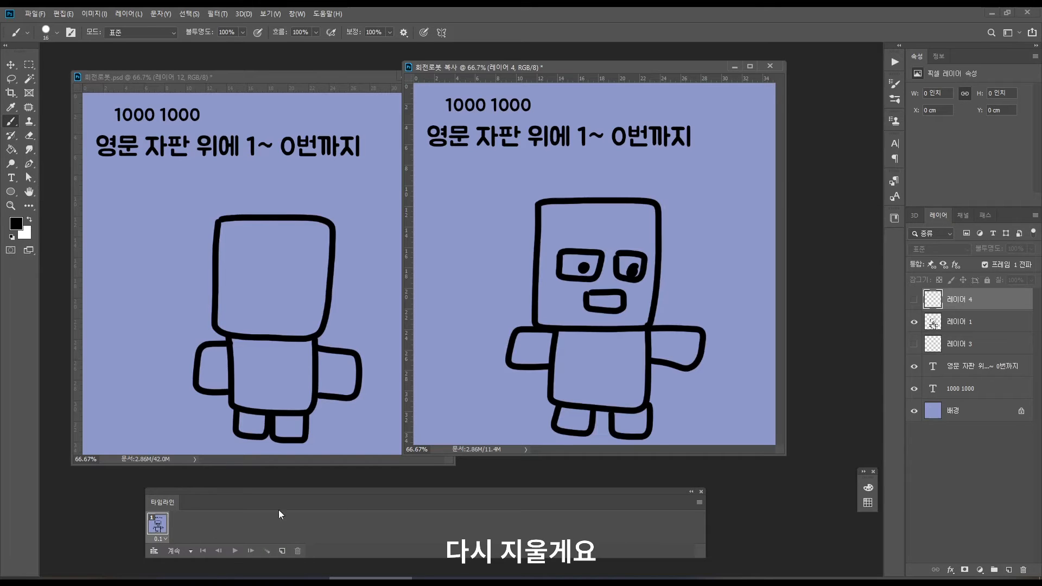
click(965, 322)
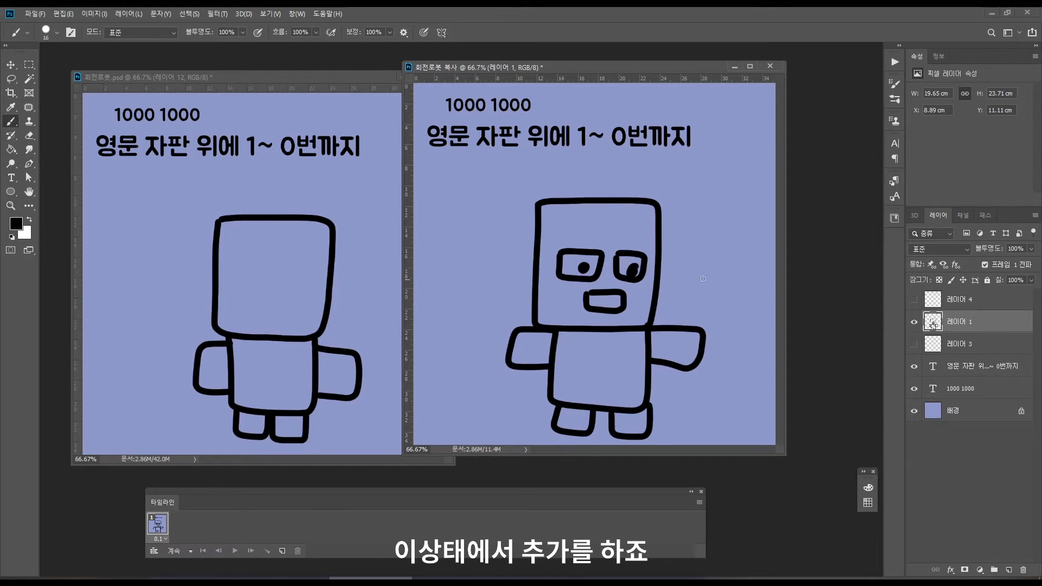
click(961, 301)
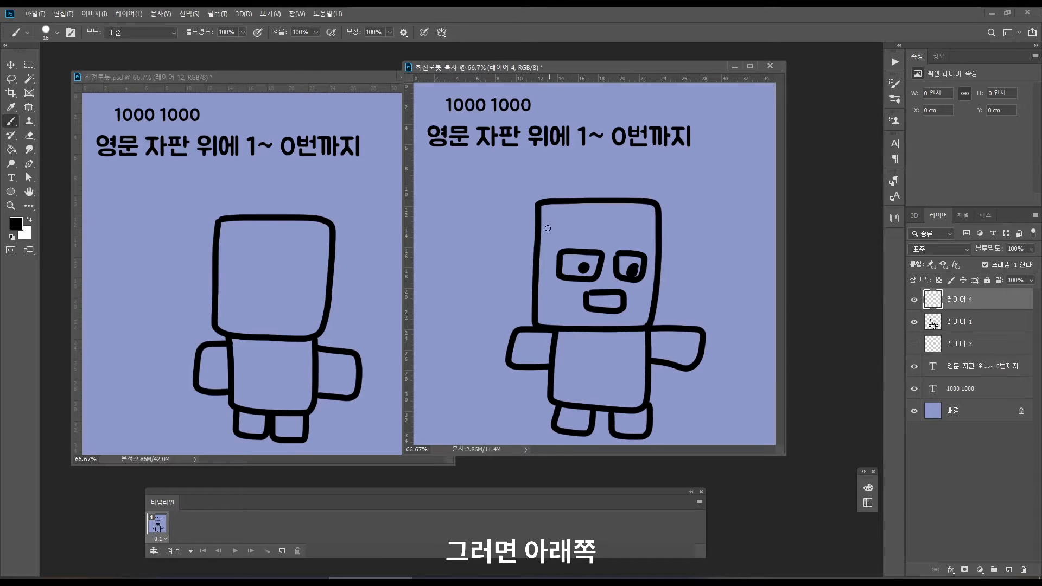
- Fade the robot drawing on 레이어 1 by lowering its layer opacity to 25% and then 40%
click(944, 324)
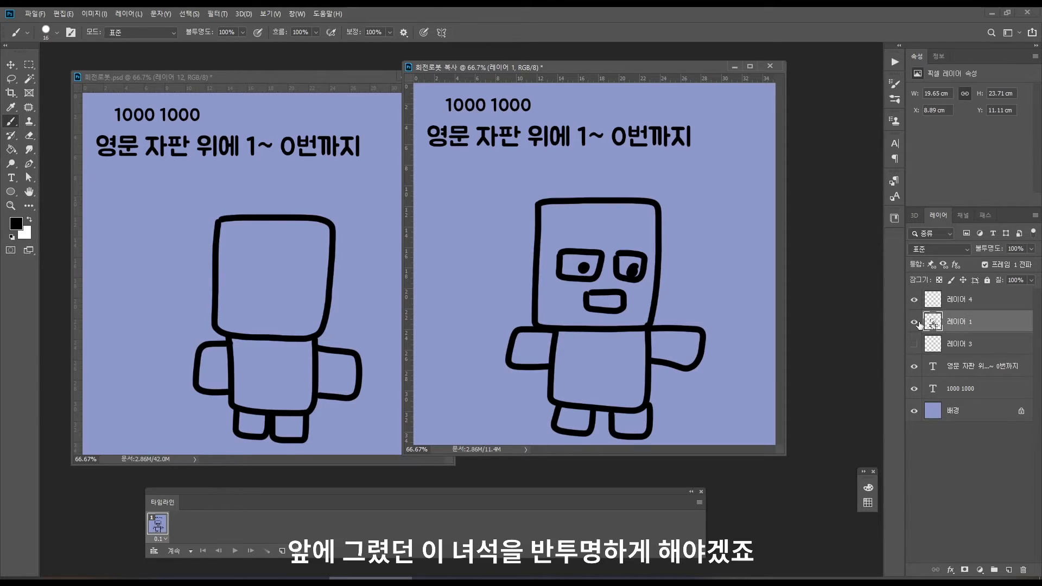
click(913, 323)
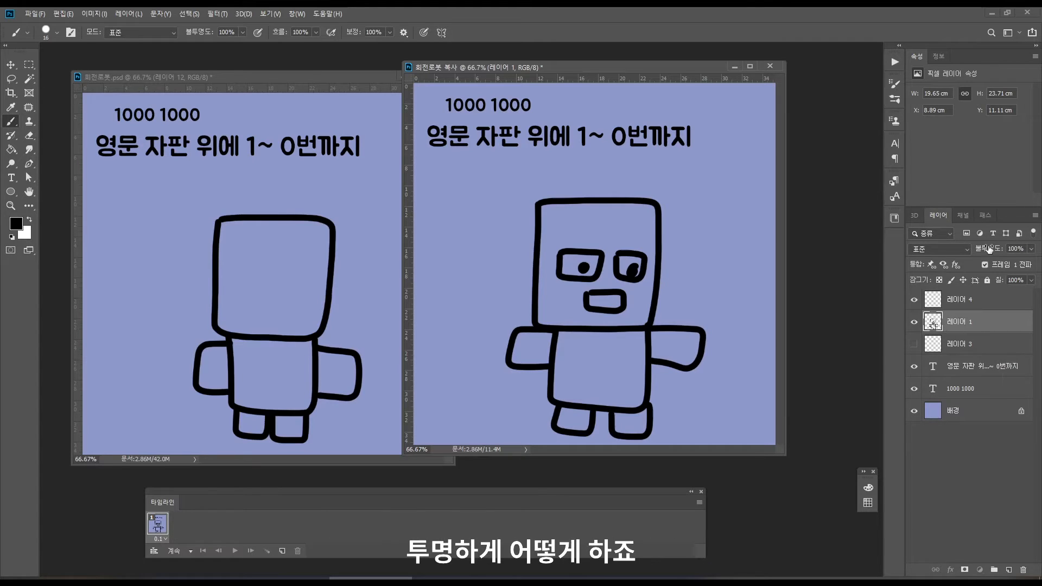
mouse_move(991, 252)
mouse_down()
mouse_move(971, 253)
mouse_move(1001, 252)
mouse_move(969, 253)
mouse_move(1004, 255)
mouse_move(976, 253)
mouse_move(1004, 255)
mouse_move(979, 255)
mouse_move(996, 261)
mouse_up()
click(1030, 249)
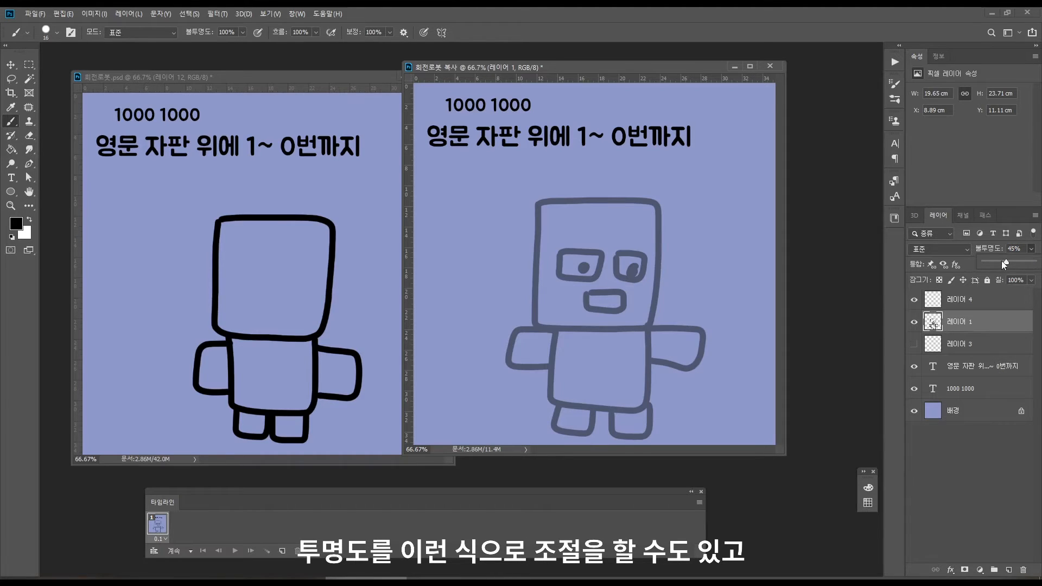
click(995, 262)
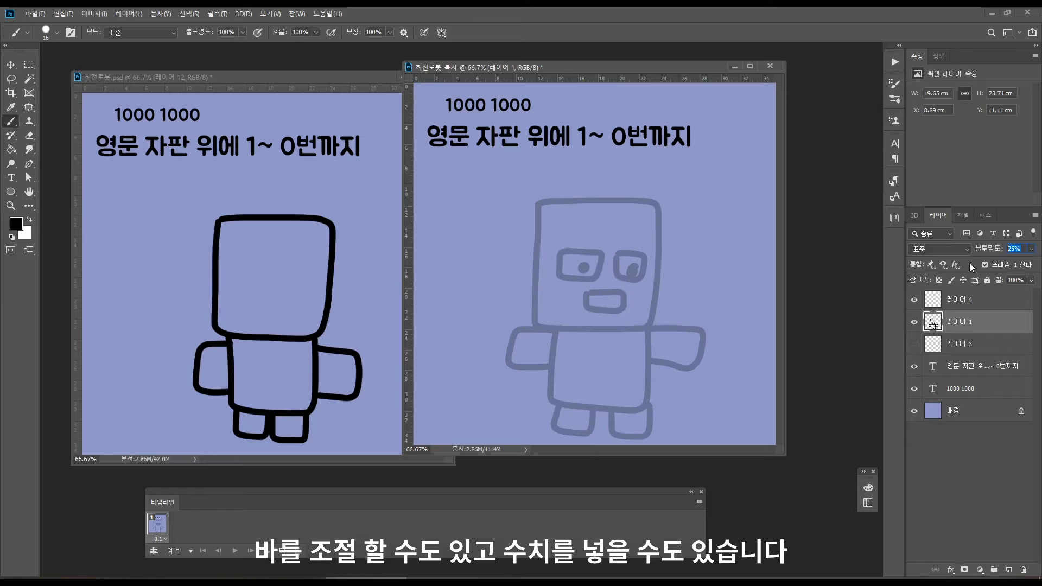
text(40)
key(Return)
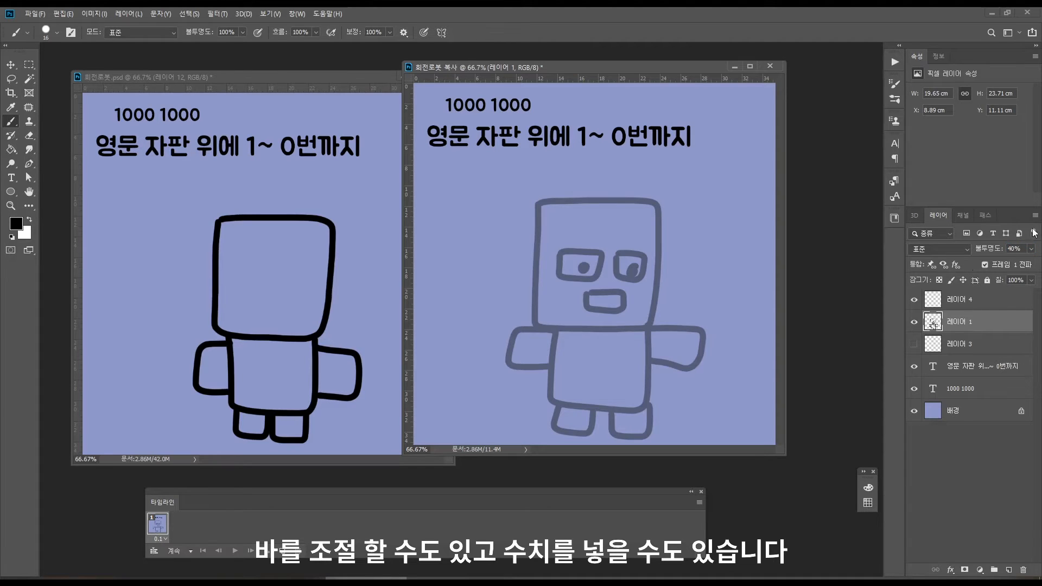
- Restore the opacity of 레이어 1 to 100%
click(964, 304)
click(965, 324)
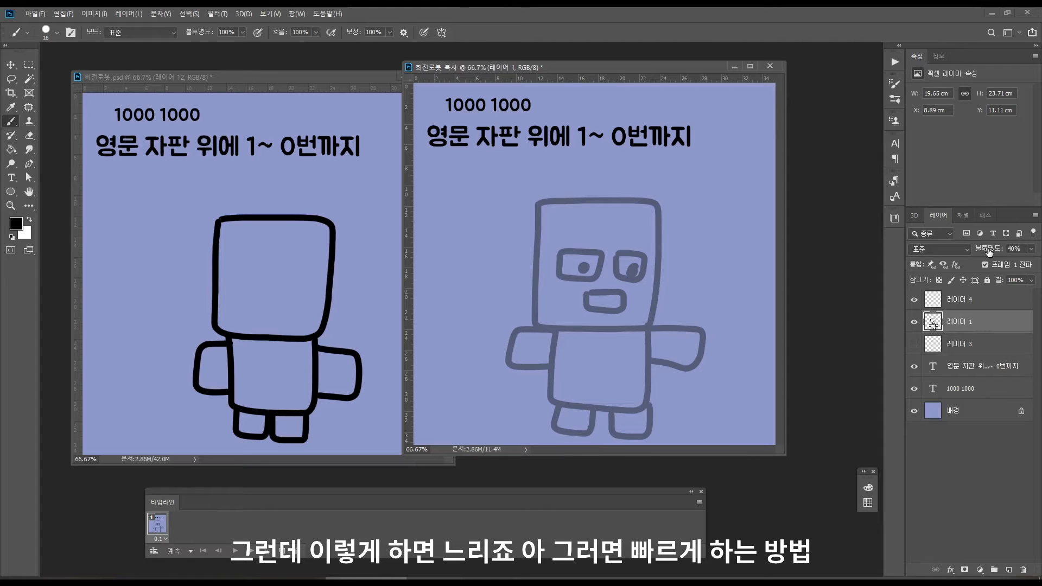
drag(991, 251, 1014, 251)
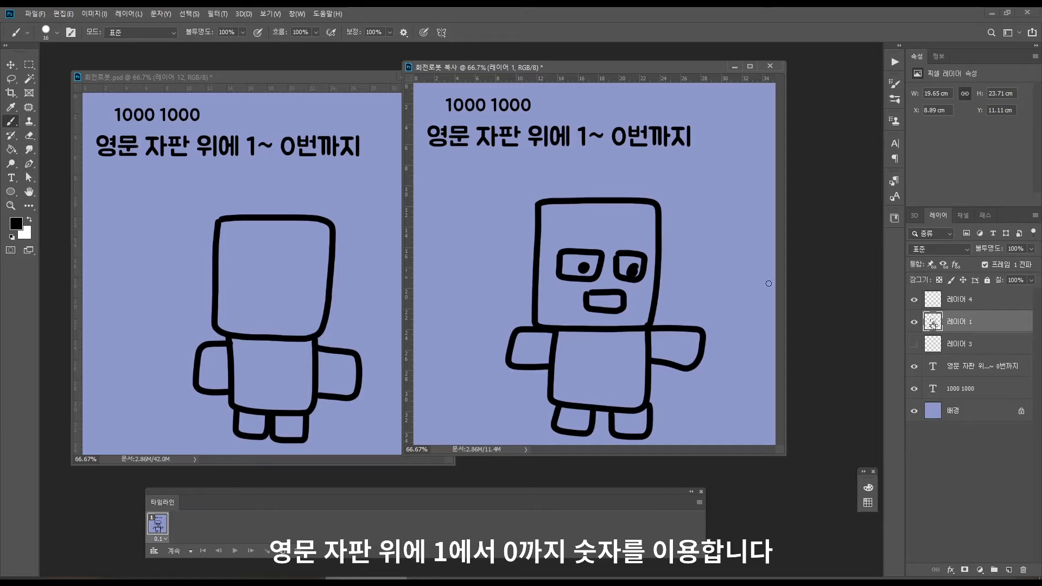
- Set the brush opacity to 10%, then switch to the Move tool with 레이어 1 still selected
key(1)
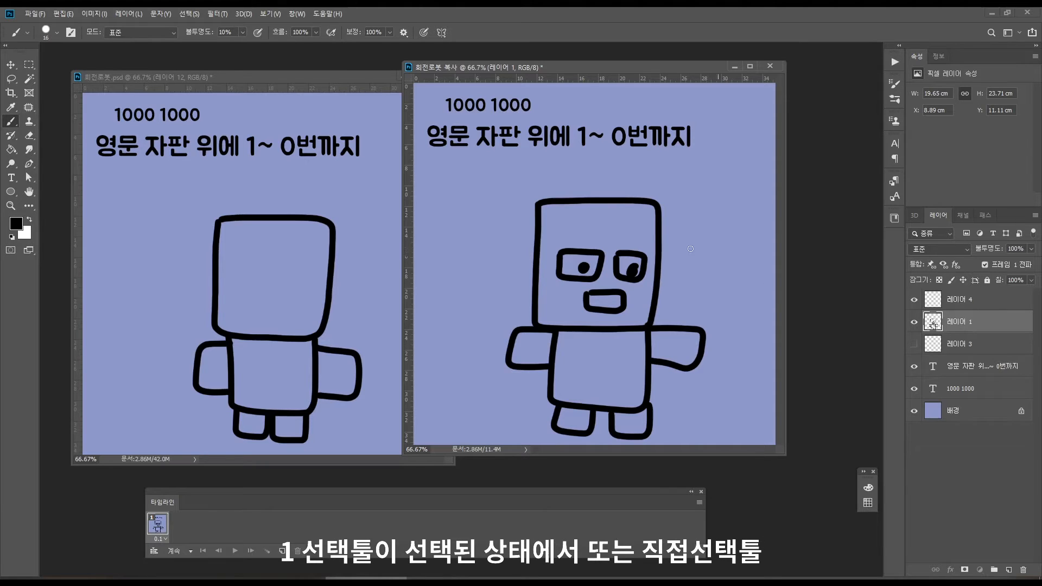
click(10, 64)
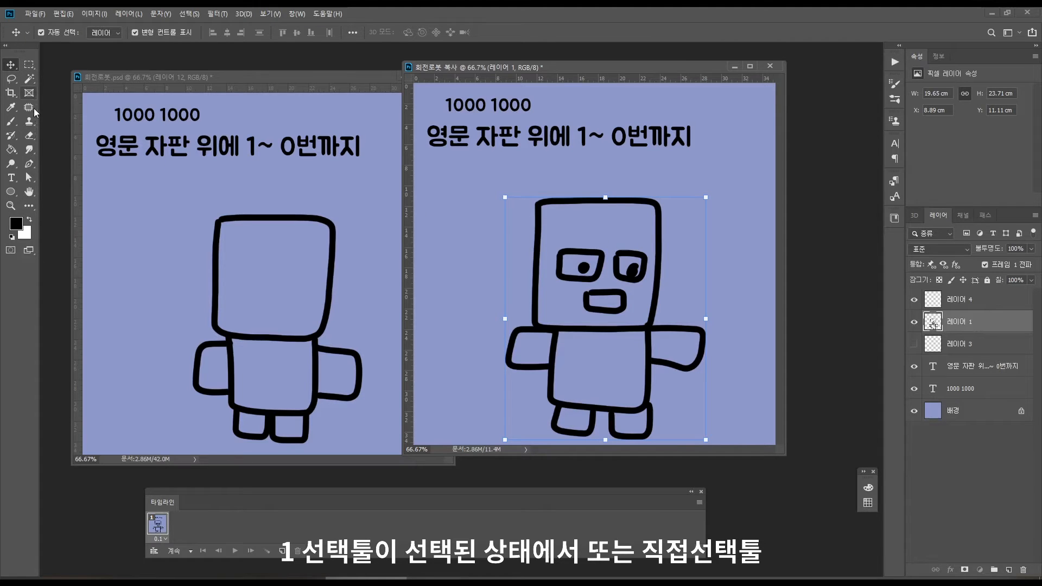
click(29, 178)
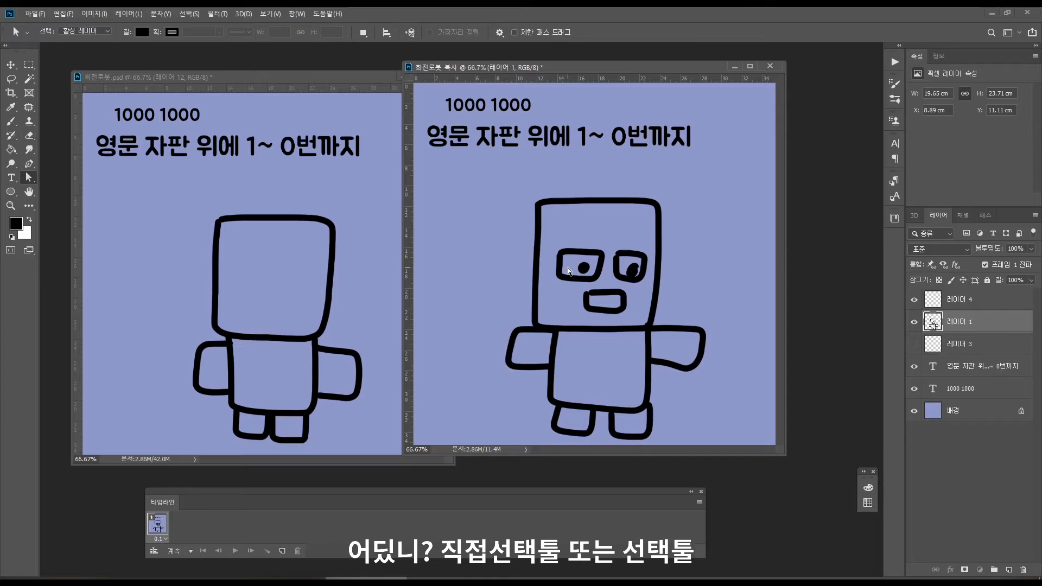
click(10, 64)
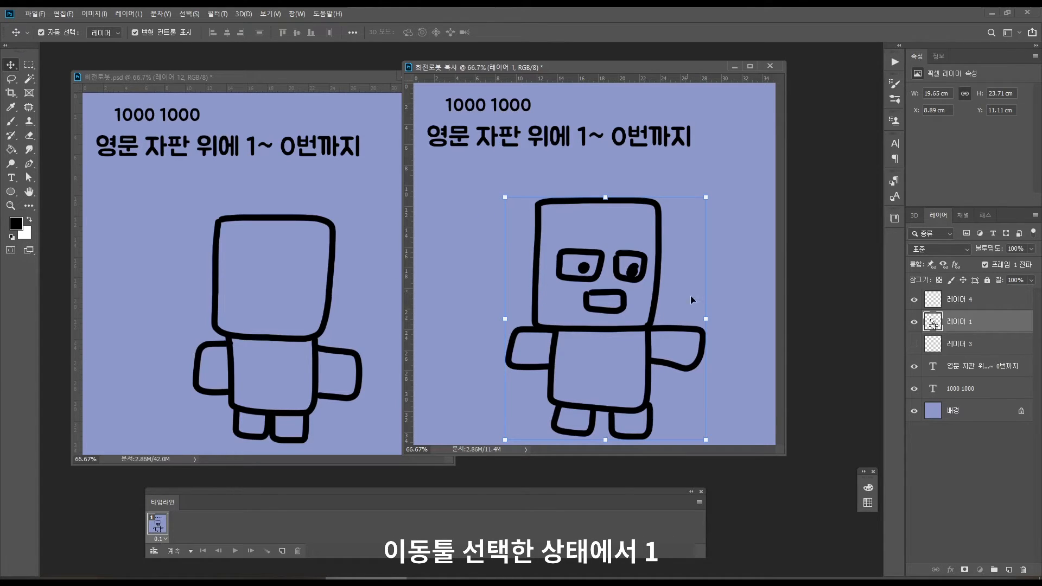
- Try 10%, 50%, 100%, 30% and 0% opacity on 레이어 1, and settle on 40%
key(1)
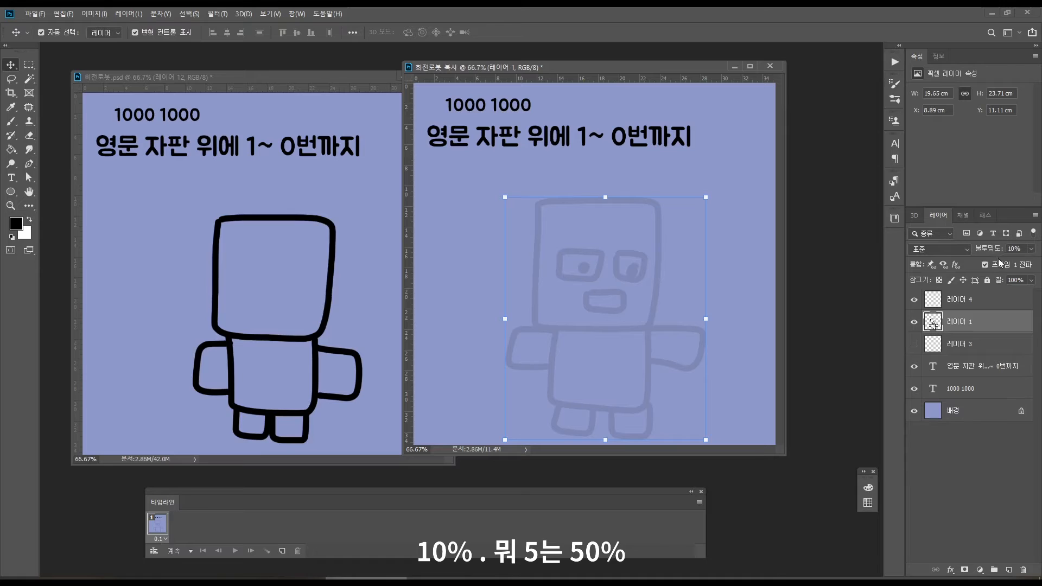
key(5)
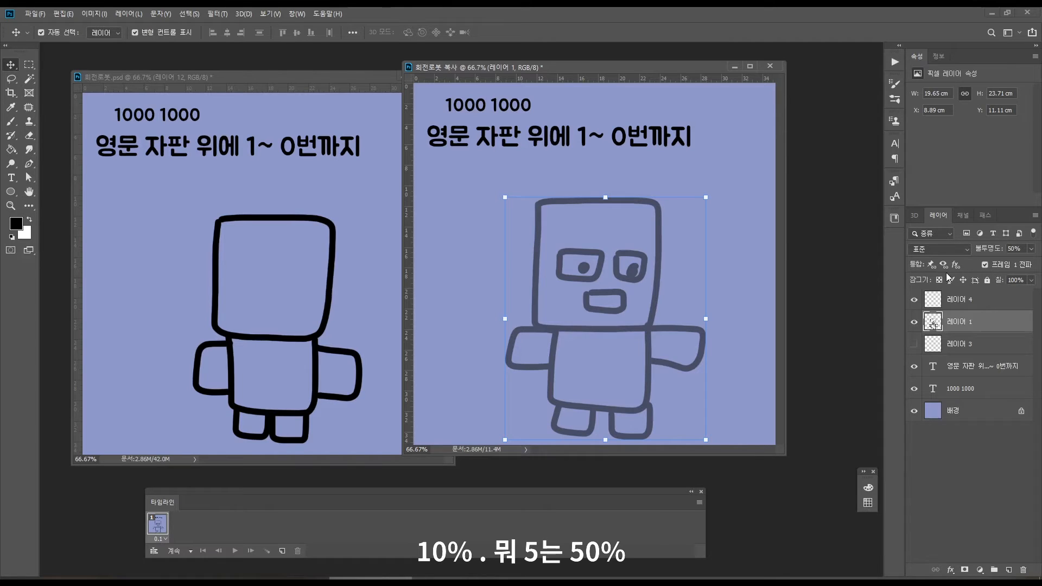
key(0)
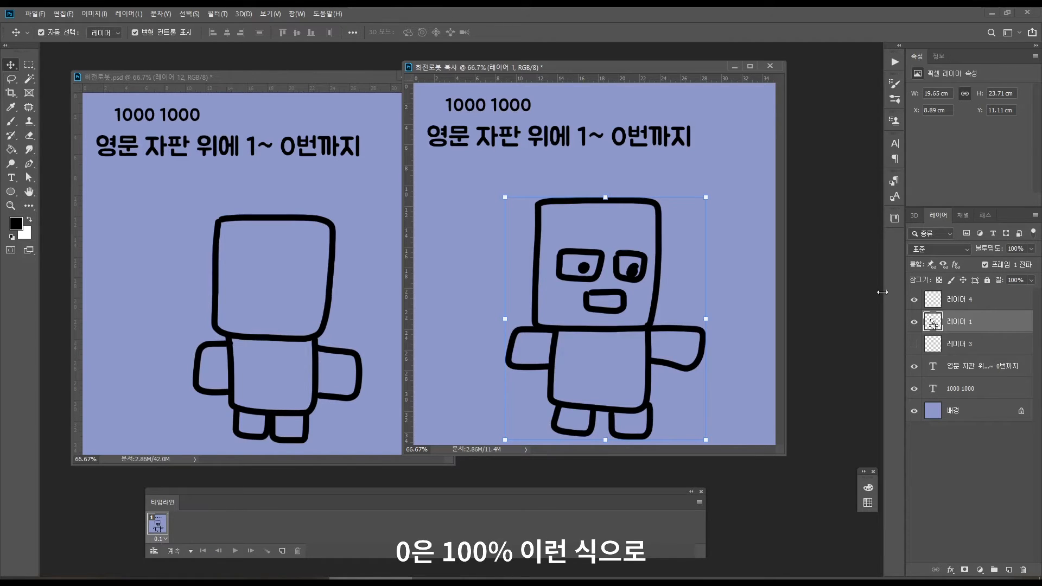
key(3)
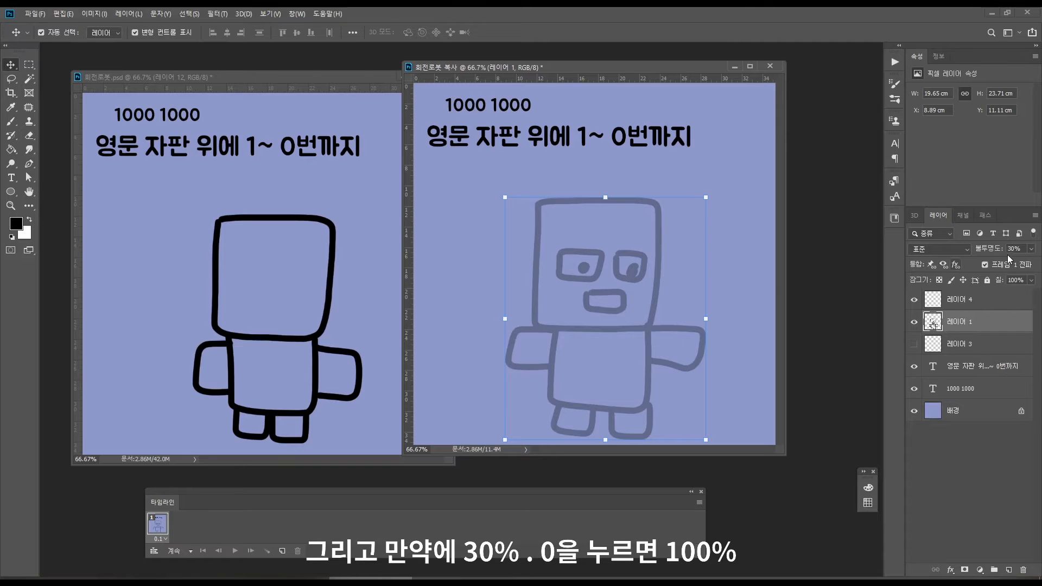
key(0)
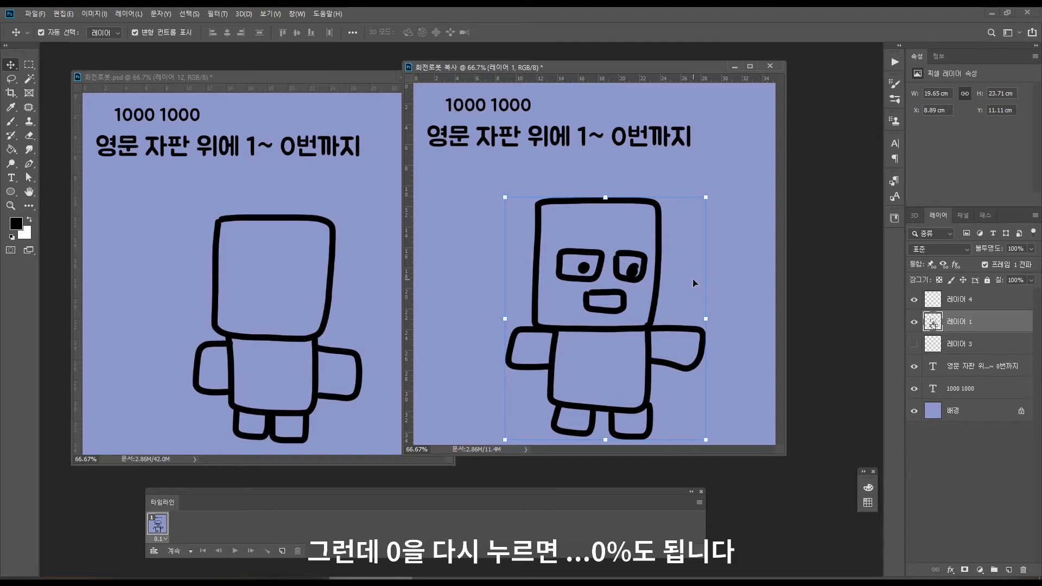
key(0)
key(0)
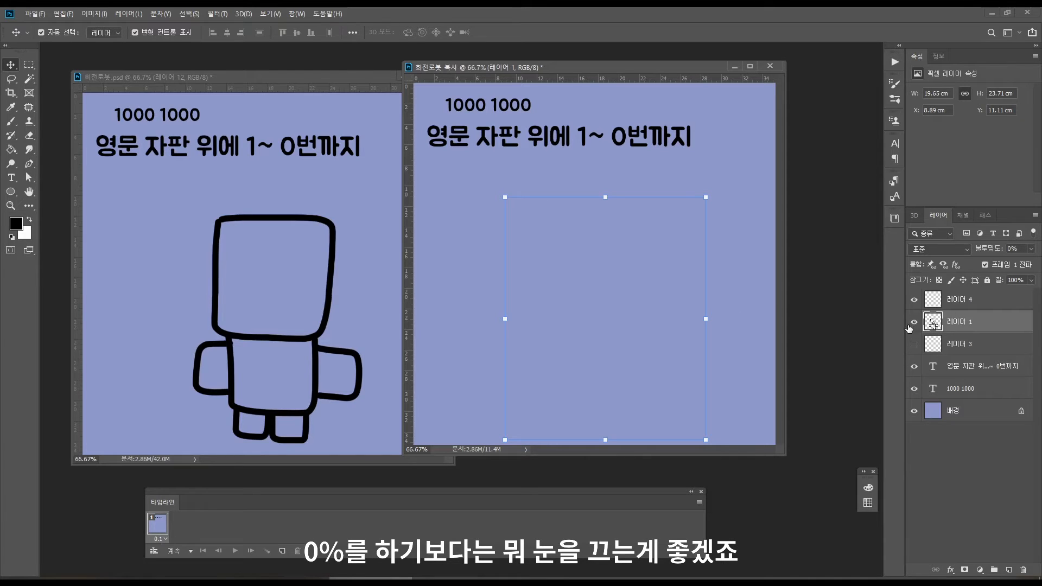
key(4)
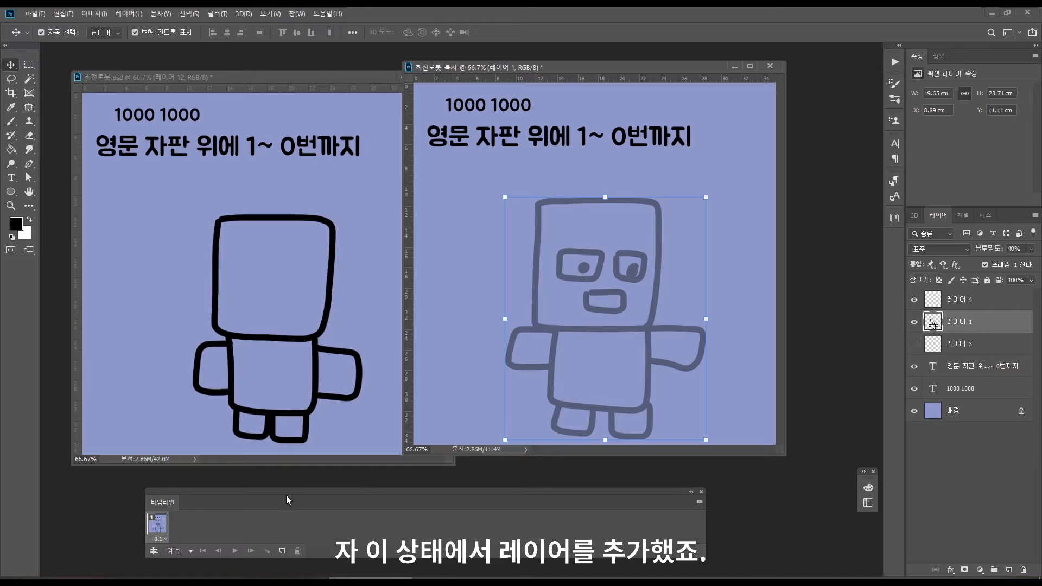
- Add a second animation frame, and show and select the blank 레이어 3 beneath 레이어 1
click(282, 551)
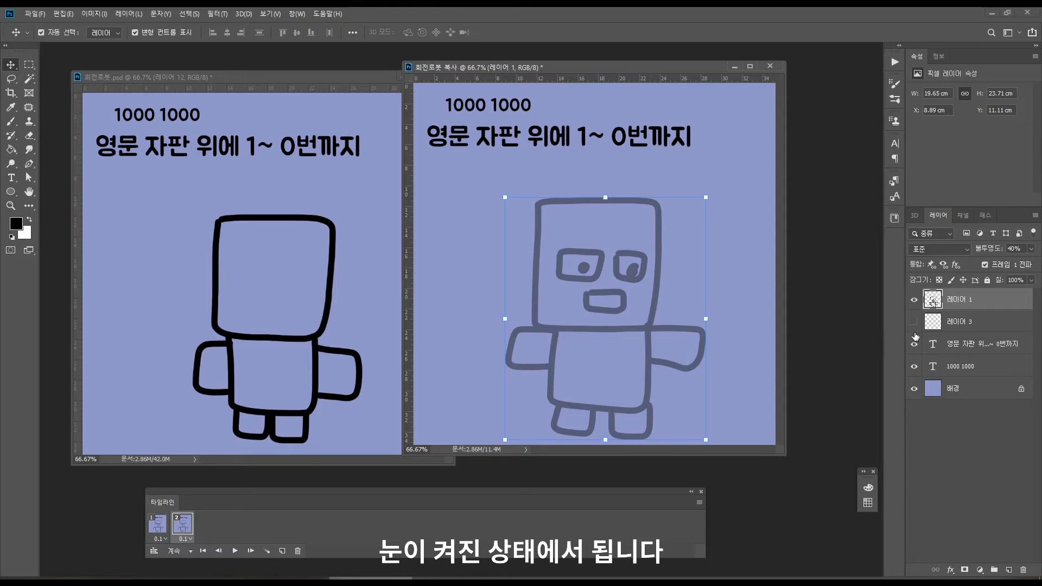
click(914, 322)
key(alt+bracketleft)
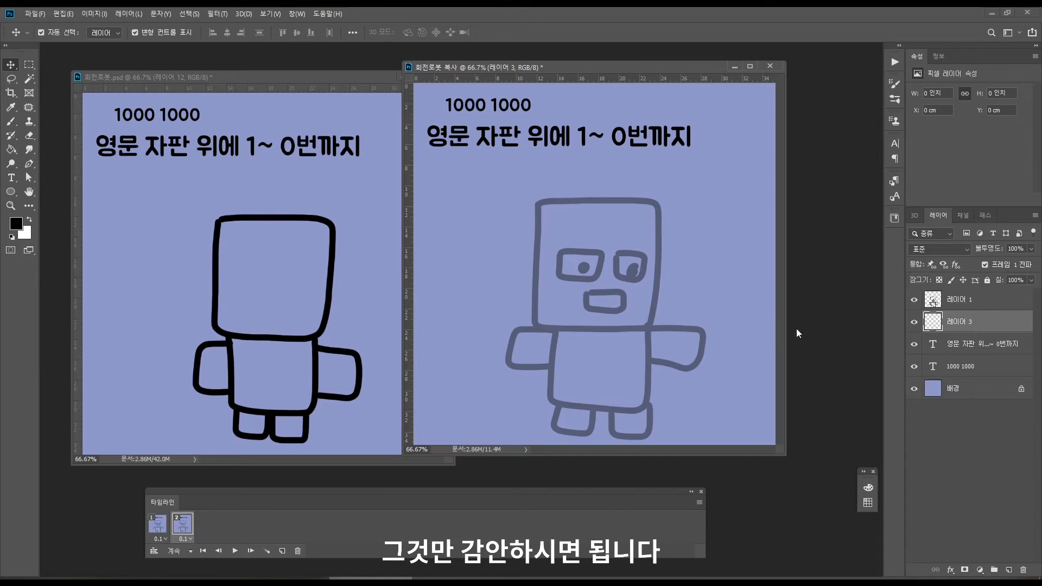
- Add a blank layer directly above 레이어 1, and ready the Brush tool with its opacity at 100%
click(957, 300)
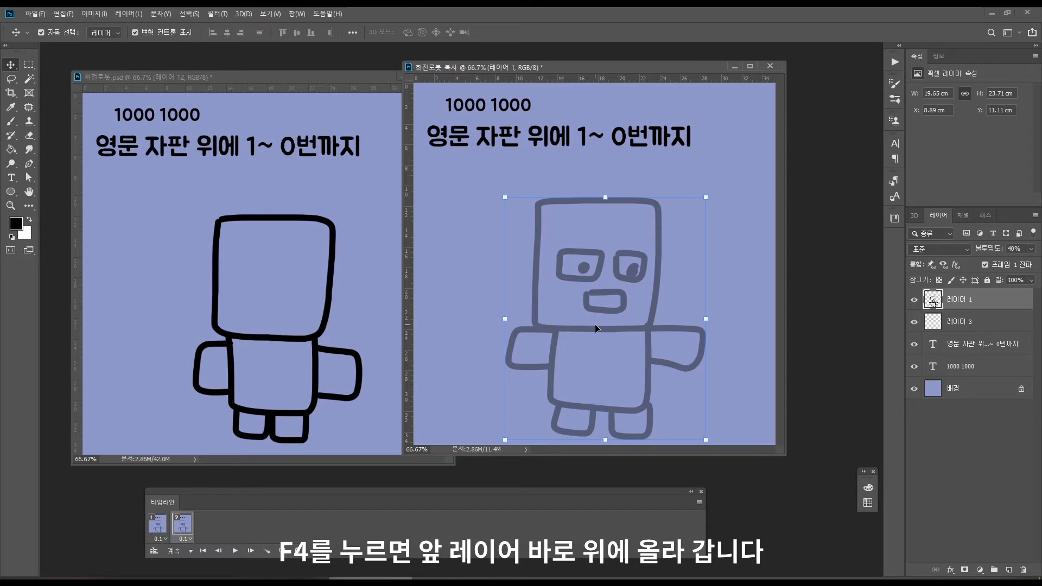
key(F4)
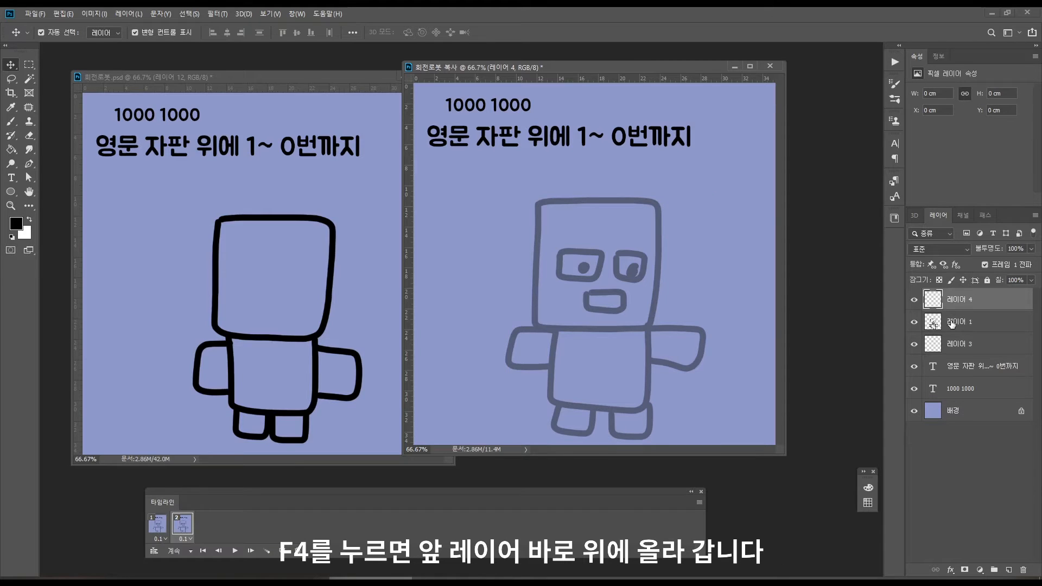
key(b)
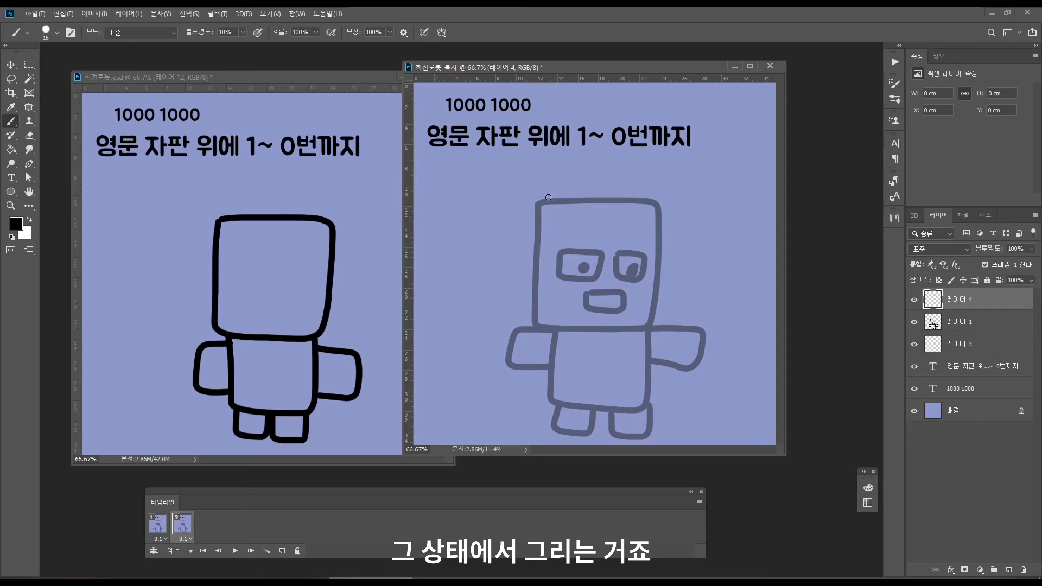
drag(199, 34, 327, 40)
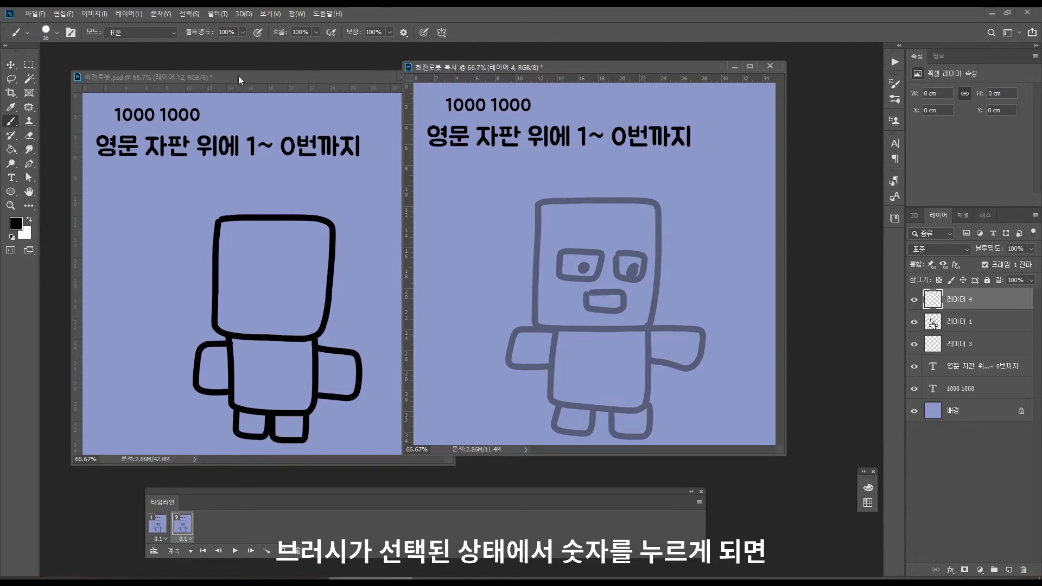
- Try several lower brush opacities, including 57%
key(1)
key(6)
key(5)
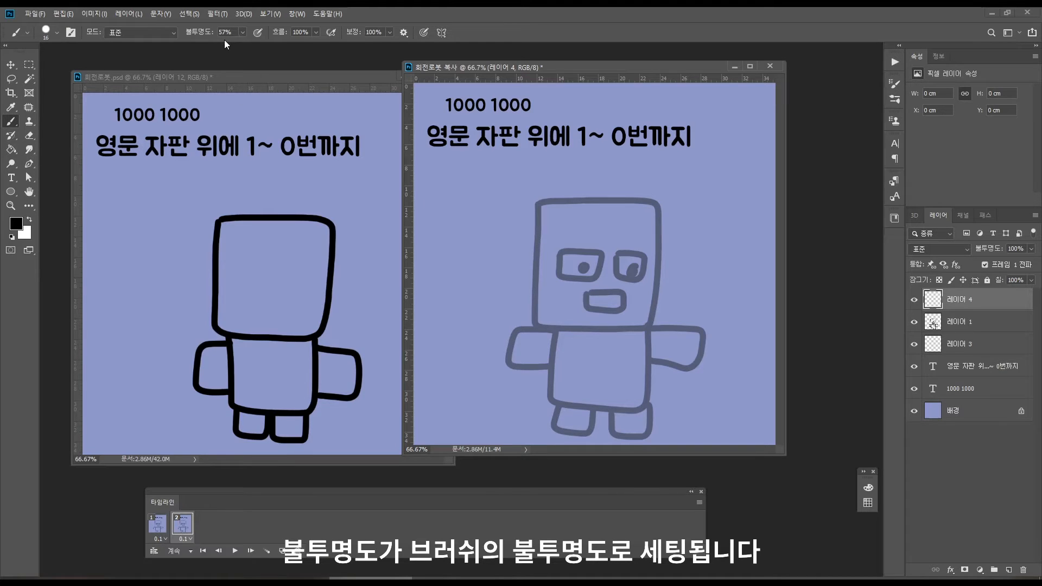
- Draw the robot's head, eyes, pupils and mouth on 레이어 4 over the faded guide, turning the face slightly toward the right
mouse_move(539, 204)
mouse_down()
mouse_move(541, 338)
mouse_move(615, 335)
mouse_move(660, 319)
mouse_move(661, 220)
mouse_move(616, 191)
mouse_move(536, 205)
mouse_up()
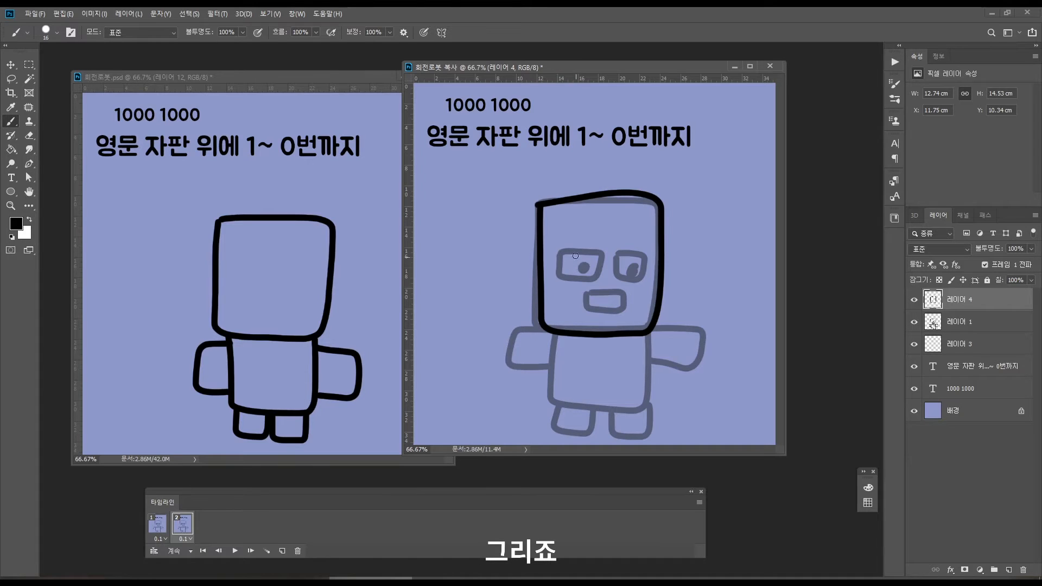
mouse_move(575, 255)
mouse_down()
mouse_move(572, 284)
mouse_move(610, 282)
mouse_move(601, 248)
mouse_move(565, 251)
mouse_move(614, 261)
mouse_move(622, 286)
mouse_move(649, 286)
mouse_move(659, 269)
mouse_move(652, 250)
mouse_move(602, 293)
mouse_move(653, 295)
mouse_move(614, 301)
mouse_up()
click(590, 268)
- Set the brush smoothing to 41%, and draw the robot's torso and both arms on 레이어 4
drag(353, 32, 323, 33)
mouse_move(550, 341)
mouse_down()
mouse_move(549, 404)
mouse_move(647, 407)
mouse_move(650, 325)
mouse_move(700, 330)
mouse_move(693, 372)
mouse_move(644, 365)
mouse_up()
mouse_move(552, 330)
mouse_down()
mouse_move(523, 331)
mouse_move(520, 370)
mouse_move(570, 350)
mouse_move(563, 366)
mouse_up()
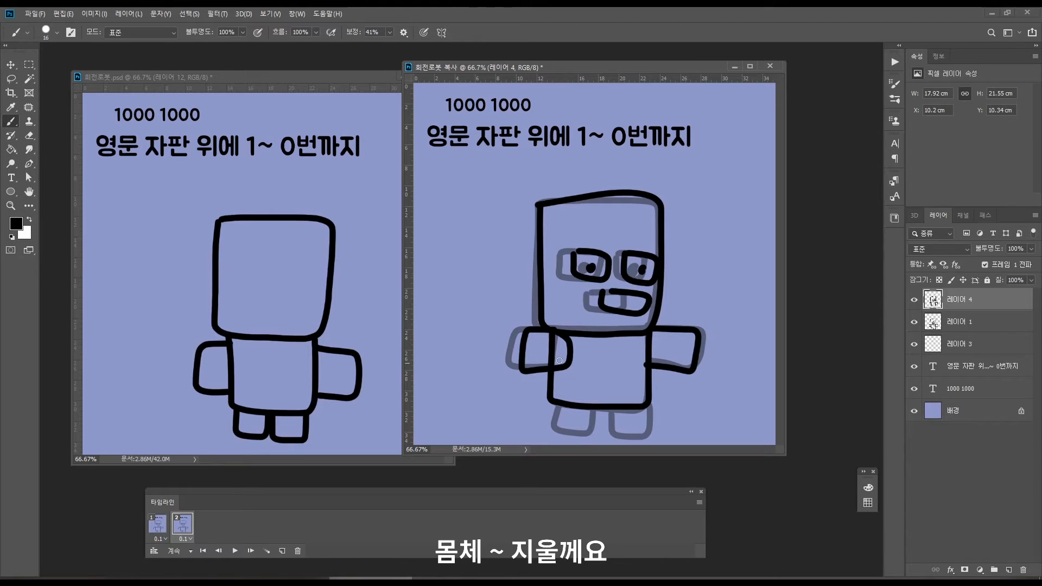
- Erase the torso line that crosses the inside of the robot's left-hand arm on 레이어 4
key(e)
scroll(549, 355, up, 5)
mouse_move(584, 326)
mouse_down()
mouse_move(597, 226)
mouse_move(586, 210)
mouse_move(567, 209)
mouse_up()
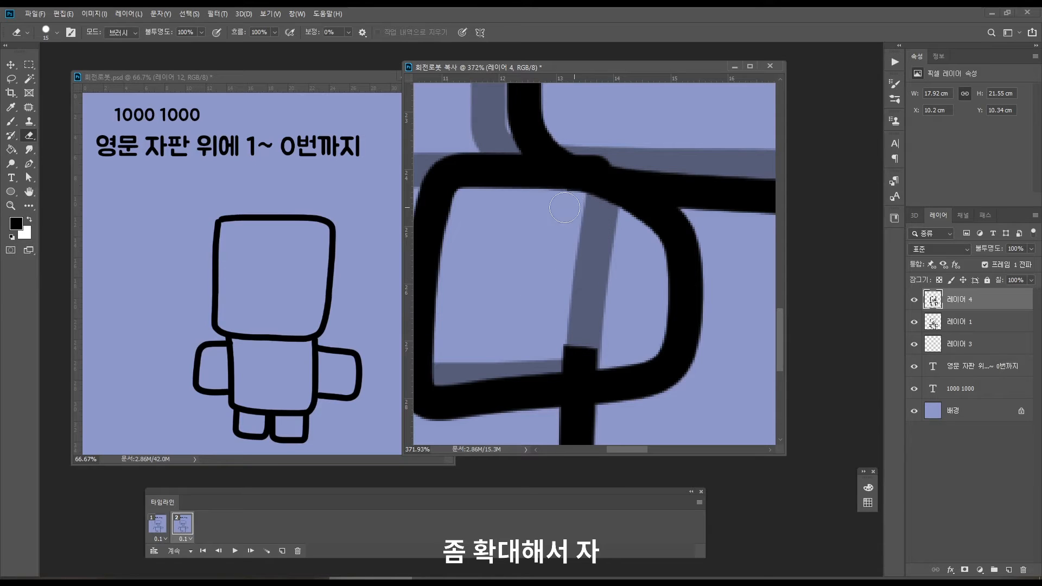
mouse_move(573, 340)
mouse_down()
mouse_move(559, 352)
mouse_move(575, 358)
mouse_move(549, 349)
mouse_move(619, 343)
mouse_up()
- Draw the robot's two legs below the torso with the Brush, and hide 레이어 1 and 레이어 3 in this frame
key(b)
scroll(619, 343, down, 5)
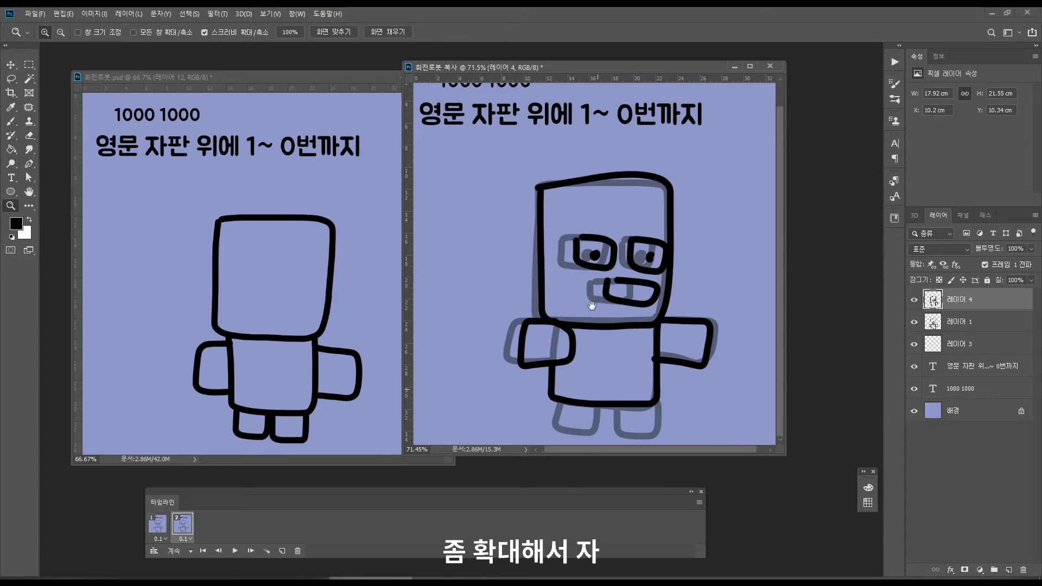
mouse_move(563, 401)
mouse_down()
mouse_move(560, 430)
mouse_move(606, 430)
mouse_move(603, 404)
mouse_move(566, 431)
mouse_move(606, 432)
mouse_move(610, 403)
mouse_move(649, 432)
mouse_move(606, 431)
mouse_up()
key(ctrl+z)
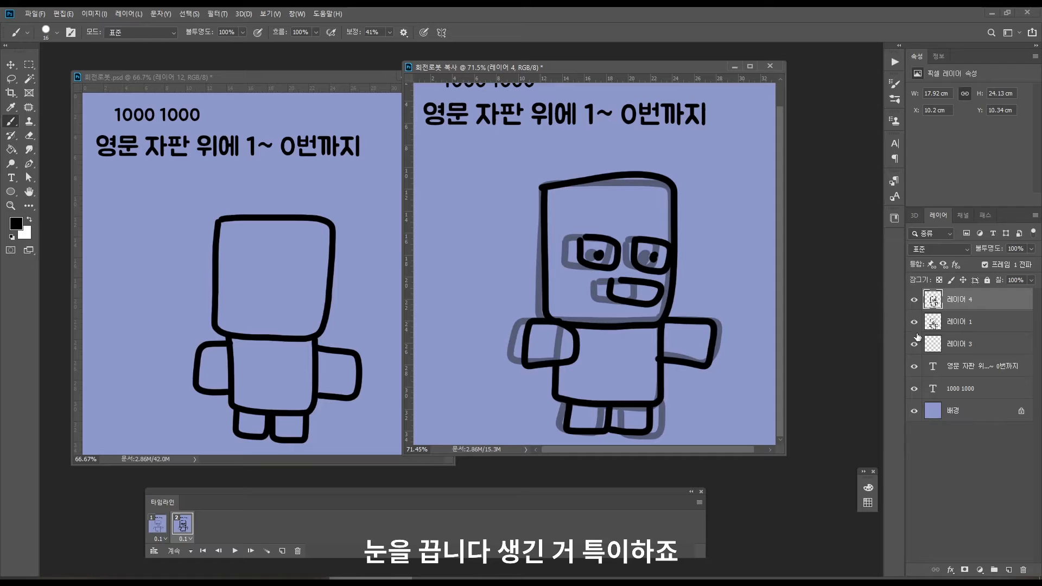
drag(914, 322, 913, 344)
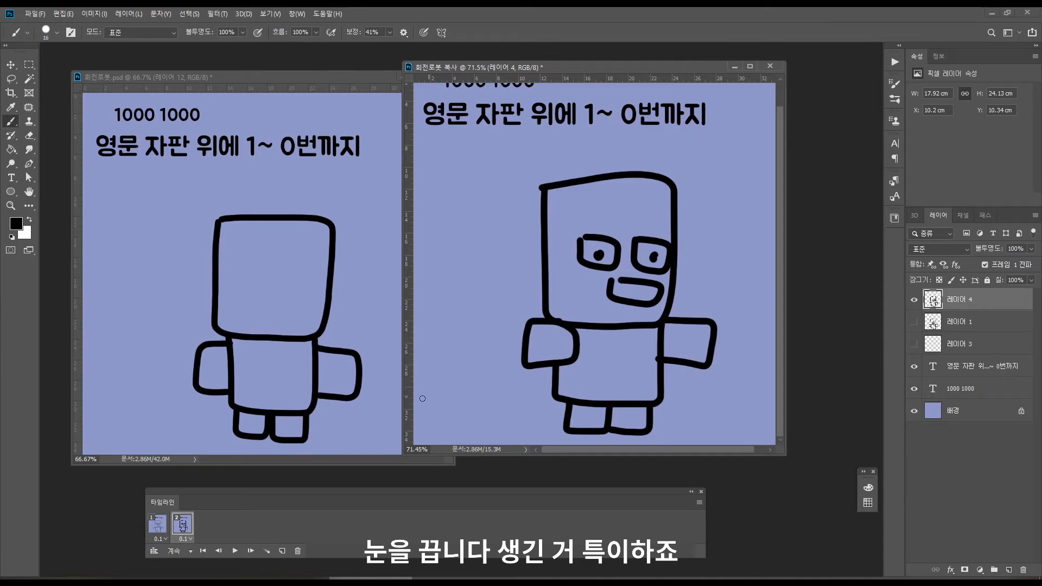
- Add a third animation frame, fade 레이어 4 to 40% opacity with the Move tool active, and add a blank layer above it
click(283, 550)
key(v)
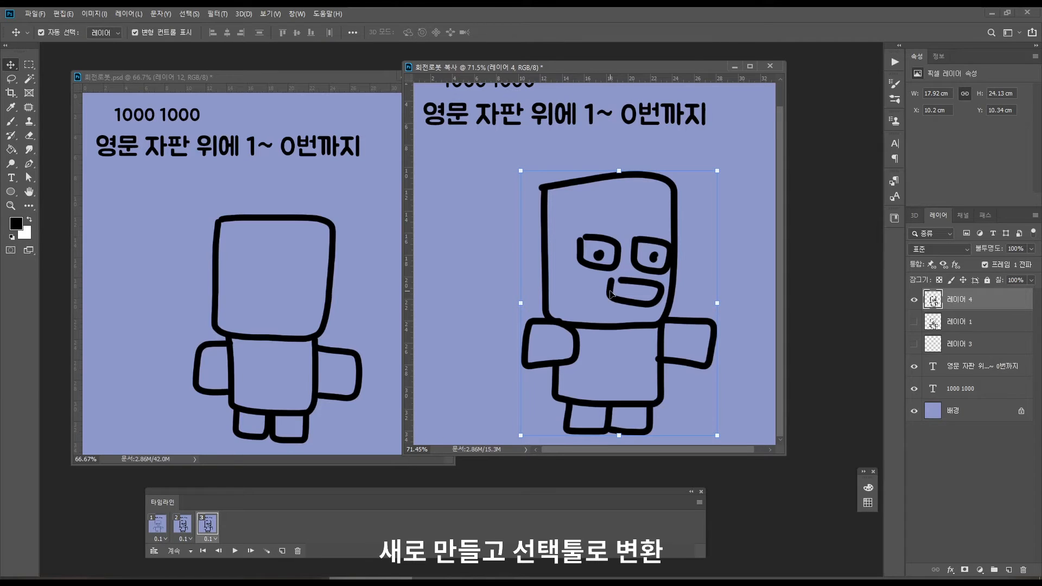
key(4)
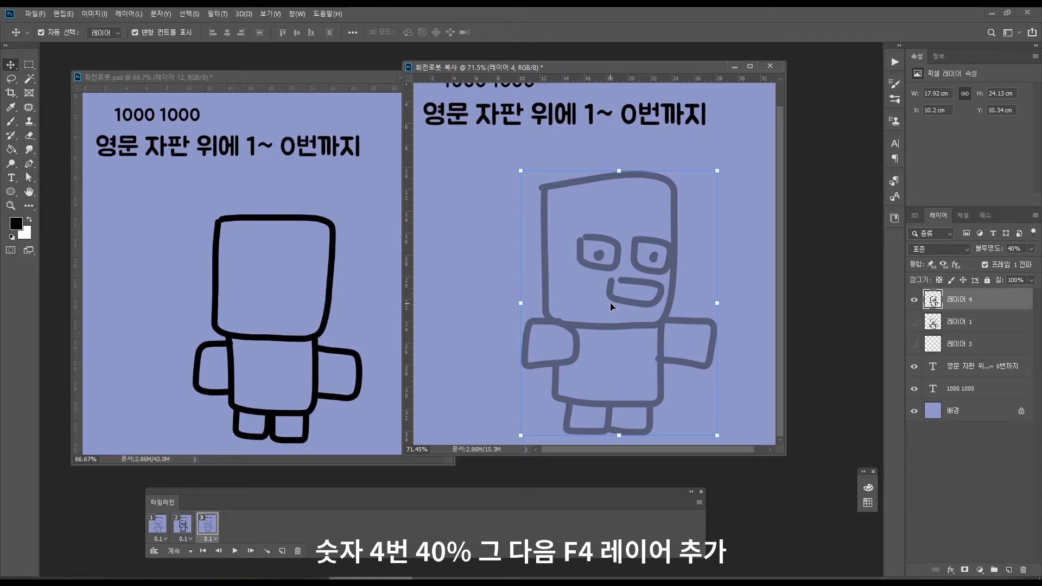
key(F4)
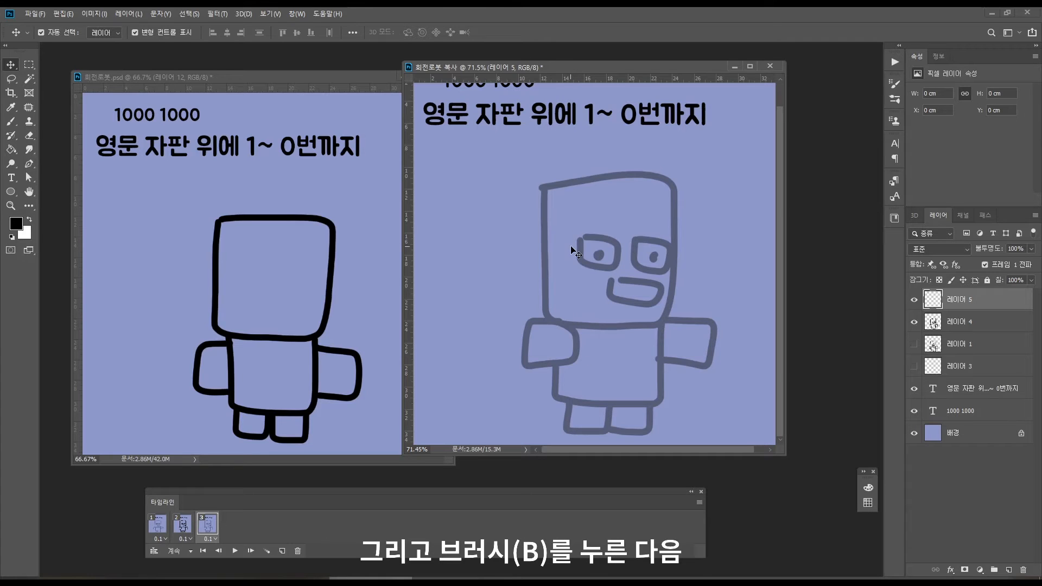
- Draw the head, eyes, pupils and mouth on 레이어 5 with the Brush, shifting the face further right than the guide
key(b)
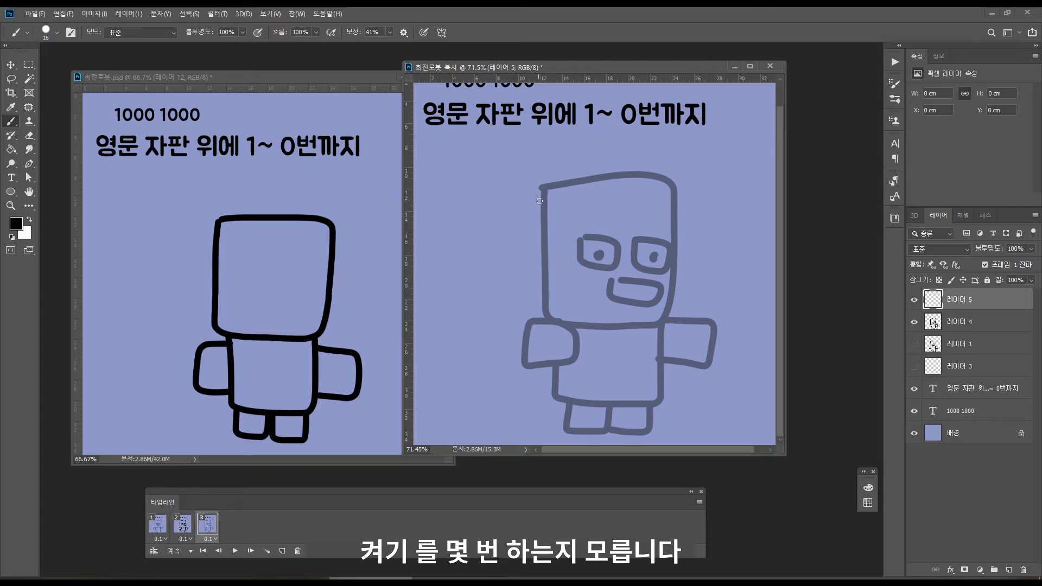
mouse_move(545, 206)
mouse_down()
mouse_move(543, 312)
mouse_move(591, 327)
mouse_move(670, 296)
mouse_move(671, 225)
mouse_move(643, 172)
mouse_move(549, 182)
mouse_move(548, 192)
mouse_up()
mouse_move(595, 235)
mouse_down()
mouse_move(598, 264)
mouse_move(625, 231)
mouse_move(593, 233)
mouse_move(645, 271)
mouse_move(667, 261)
mouse_move(672, 240)
mouse_up()
mouse_move(611, 276)
mouse_down()
mouse_move(615, 307)
mouse_move(659, 302)
mouse_move(647, 284)
mouse_move(612, 276)
mouse_up()
click(614, 256)
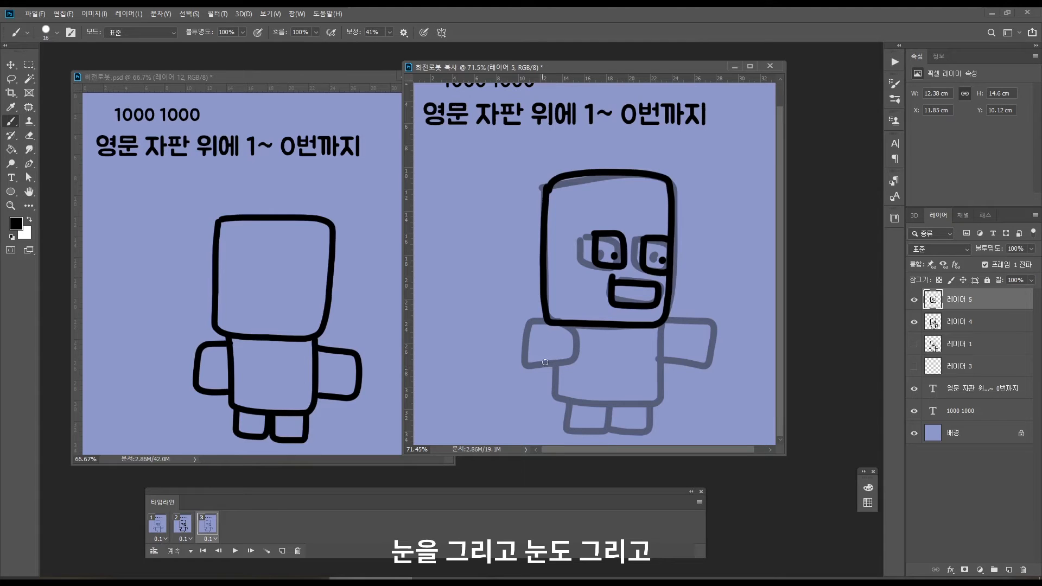
- Draw the arms, torso and legs of the turned robot on 레이어 5, and hide the 레이어 4 guide
mouse_move(553, 327)
mouse_down()
mouse_move(544, 373)
mouse_move(596, 350)
mouse_move(562, 326)
mouse_move(575, 328)
mouse_up()
mouse_move(555, 372)
mouse_down()
mouse_move(556, 406)
mouse_move(659, 408)
mouse_move(657, 328)
mouse_move(696, 319)
mouse_move(694, 368)
mouse_move(658, 370)
mouse_up()
mouse_move(645, 412)
mouse_down()
mouse_move(647, 433)
mouse_move(581, 431)
mouse_move(574, 408)
mouse_up()
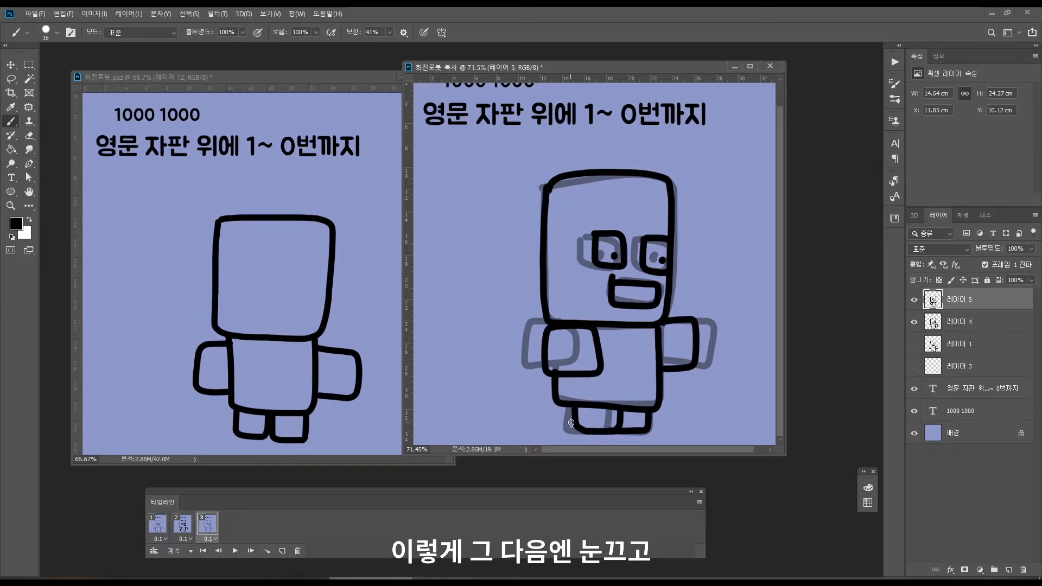
click(914, 322)
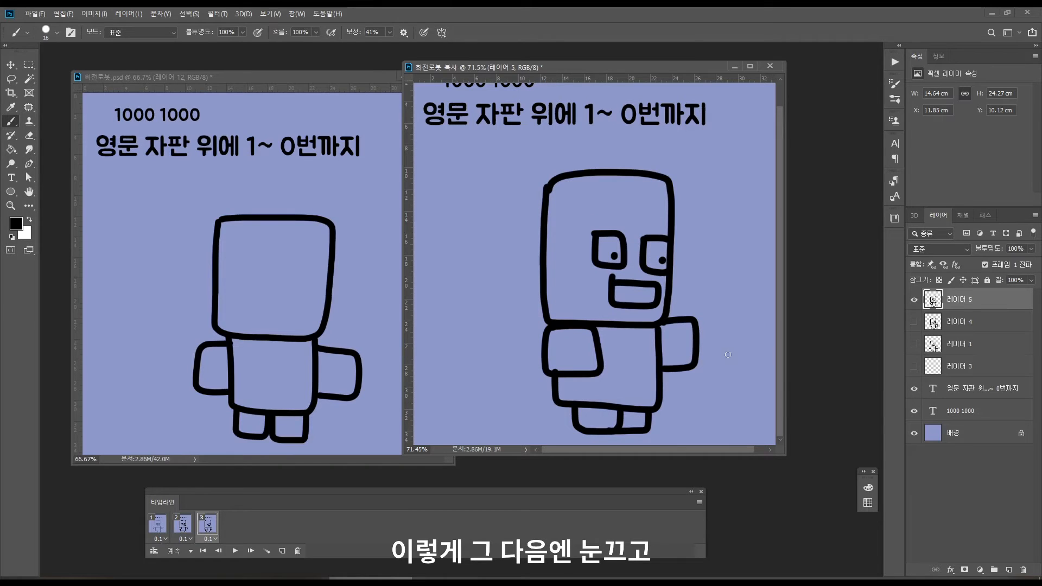
- Add a fourth animation frame, fade 레이어 5 to 40% opacity with the Move tool active, and add a blank layer above it
click(281, 551)
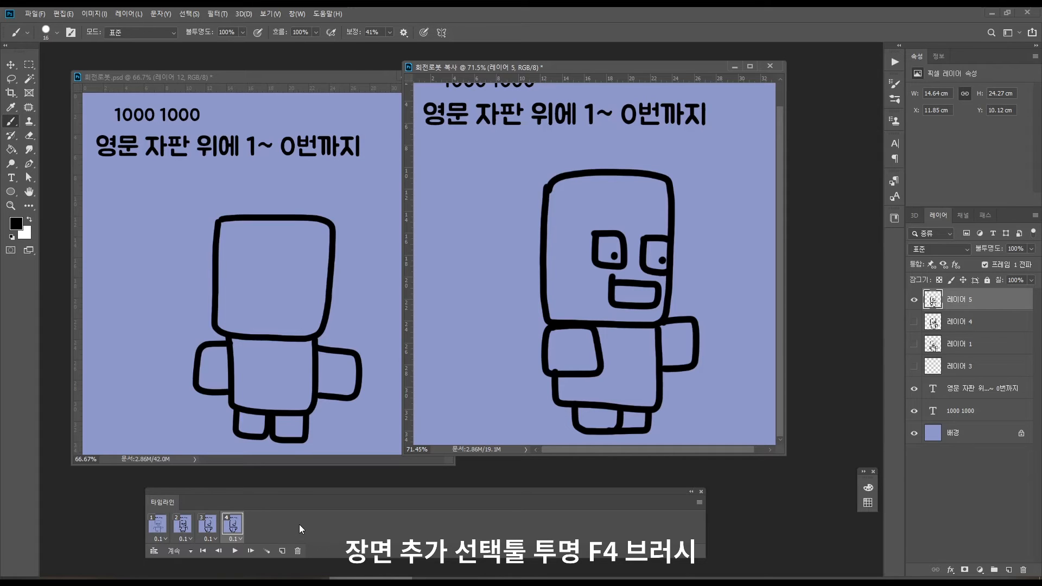
key(v)
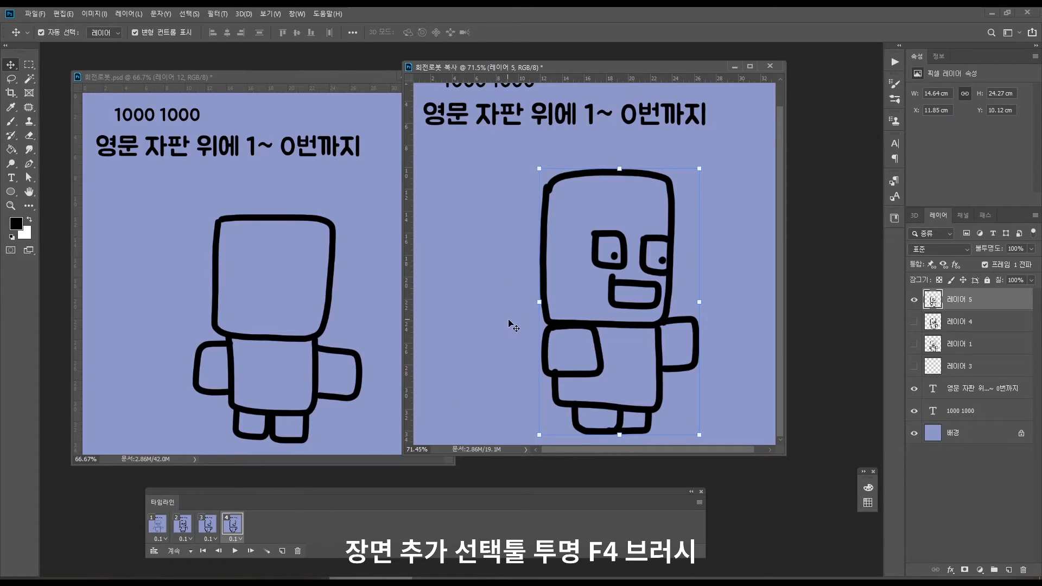
key(4)
key(F4)
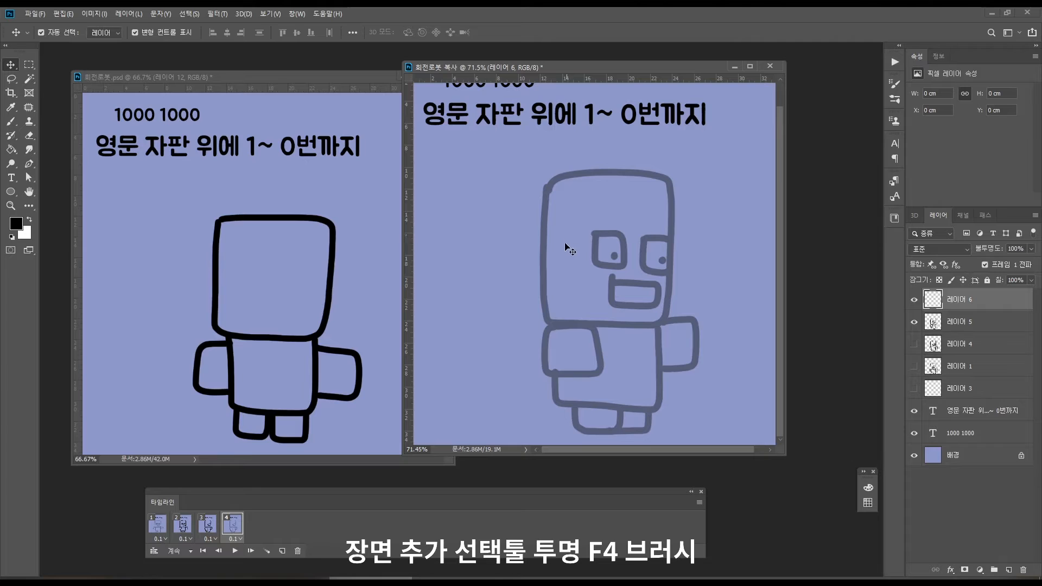
- Draw the nearly side-facing robot on 레이어 6 with one eye, a mouth at the head's edge, torso, arms and narrower legs
key(b)
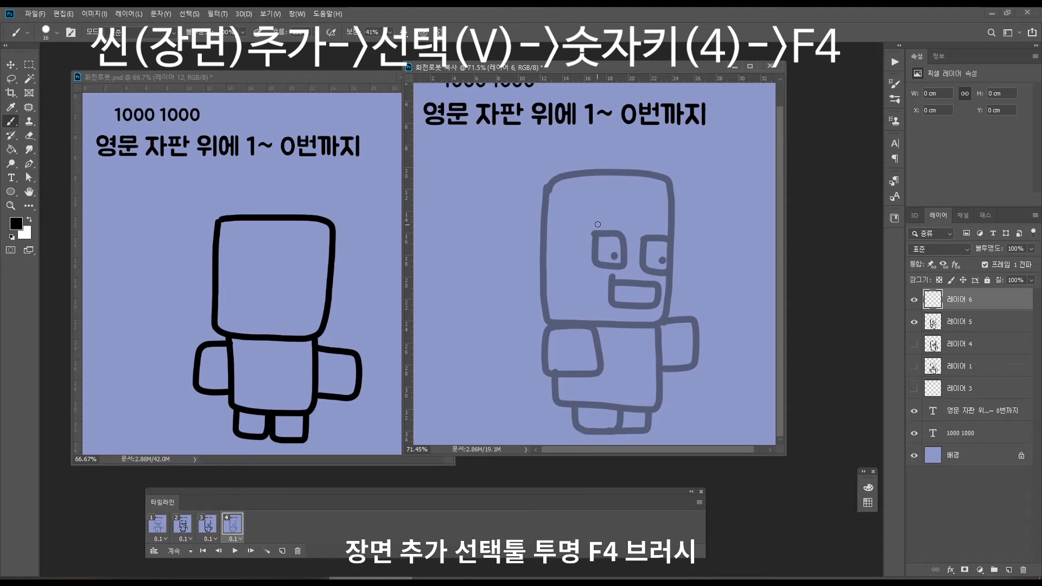
mouse_move(549, 181)
mouse_down()
mouse_move(548, 326)
mouse_move(666, 322)
mouse_move(665, 189)
mouse_move(627, 175)
mouse_move(547, 180)
mouse_up()
mouse_move(607, 234)
mouse_down()
mouse_move(608, 258)
mouse_move(636, 270)
mouse_move(647, 258)
mouse_move(636, 233)
mouse_move(604, 233)
mouse_up()
click(636, 260)
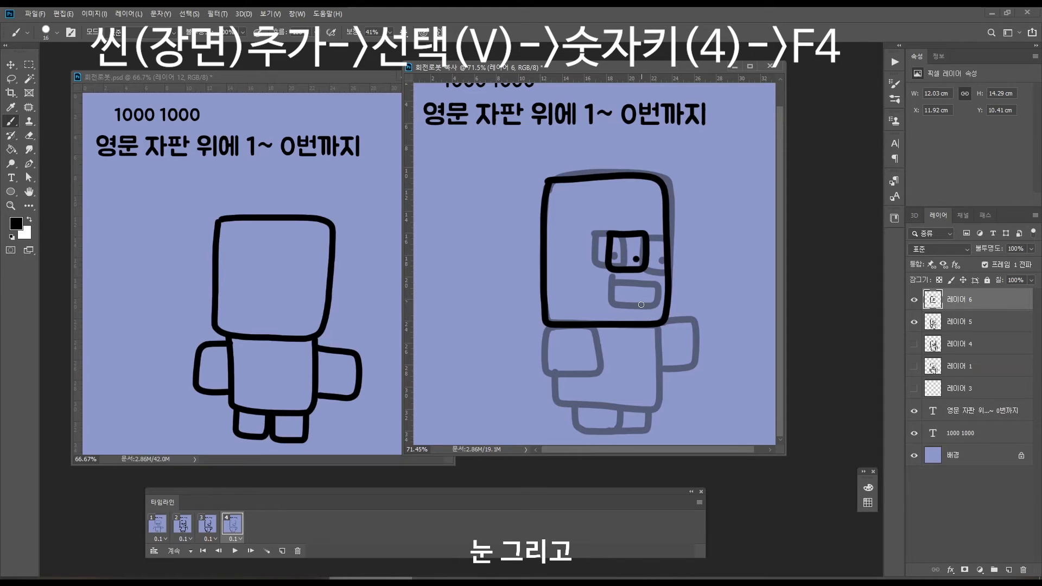
mouse_move(630, 281)
mouse_down()
mouse_move(636, 311)
mouse_move(670, 310)
mouse_move(665, 283)
mouse_up()
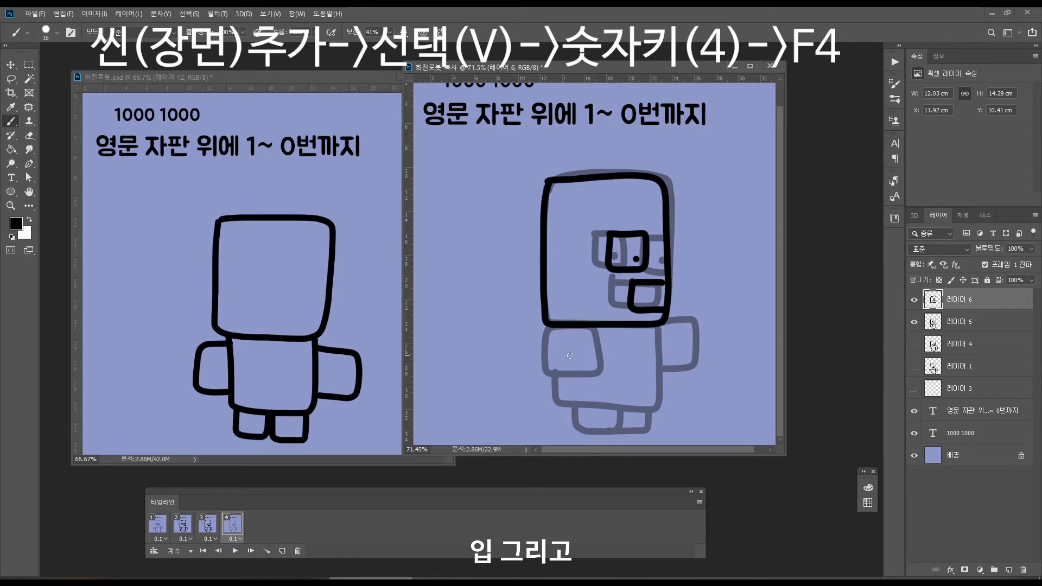
mouse_move(570, 342)
mouse_down()
mouse_move(571, 371)
mouse_move(625, 368)
mouse_move(630, 335)
mouse_move(566, 341)
mouse_move(553, 395)
mouse_move(574, 407)
mouse_move(650, 409)
mouse_move(669, 394)
mouse_move(661, 322)
mouse_move(686, 317)
mouse_move(690, 355)
mouse_move(638, 427)
mouse_move(585, 410)
mouse_up()
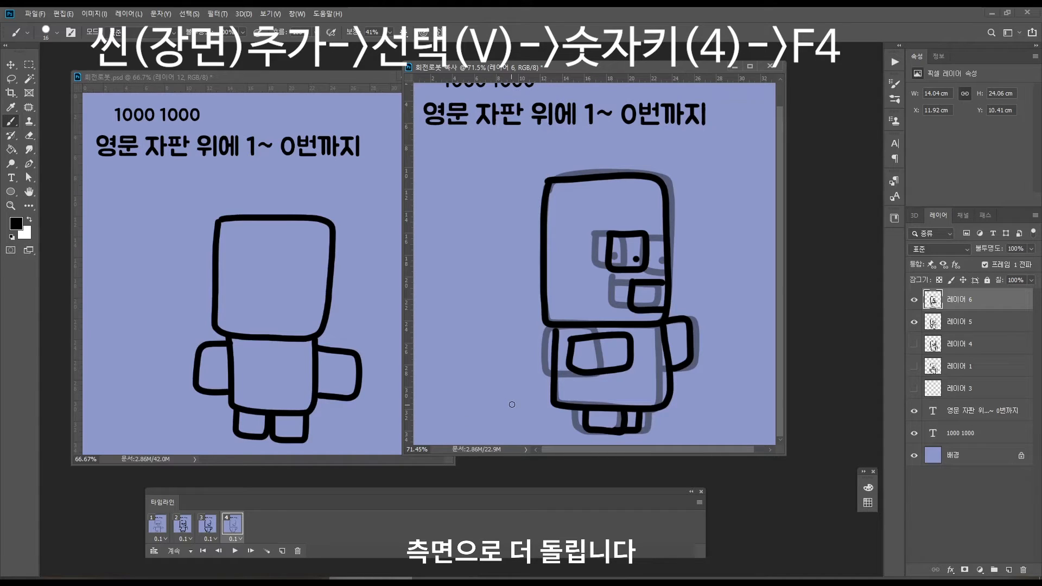
- Add a fifth animation frame, fade 레이어 6 to 40% opacity, add a blank layer above it, and hide 레이어 5
click(282, 551)
key(v)
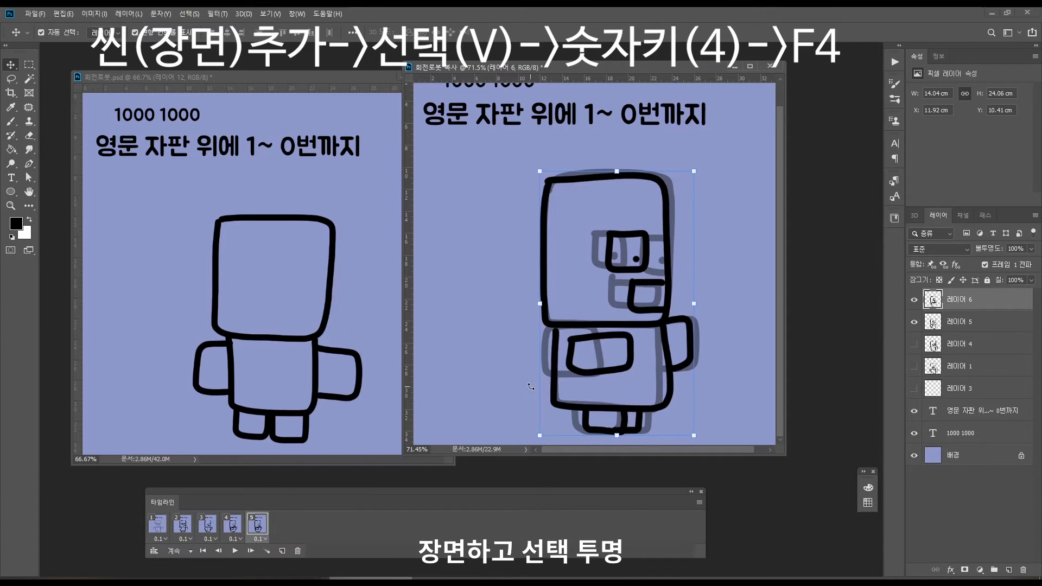
key(4)
key(F4)
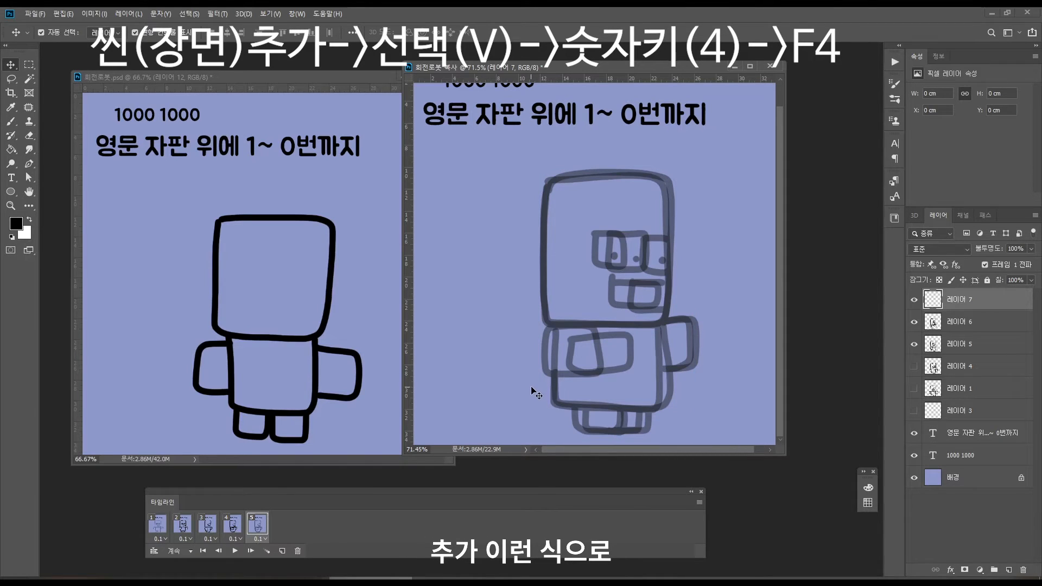
click(914, 345)
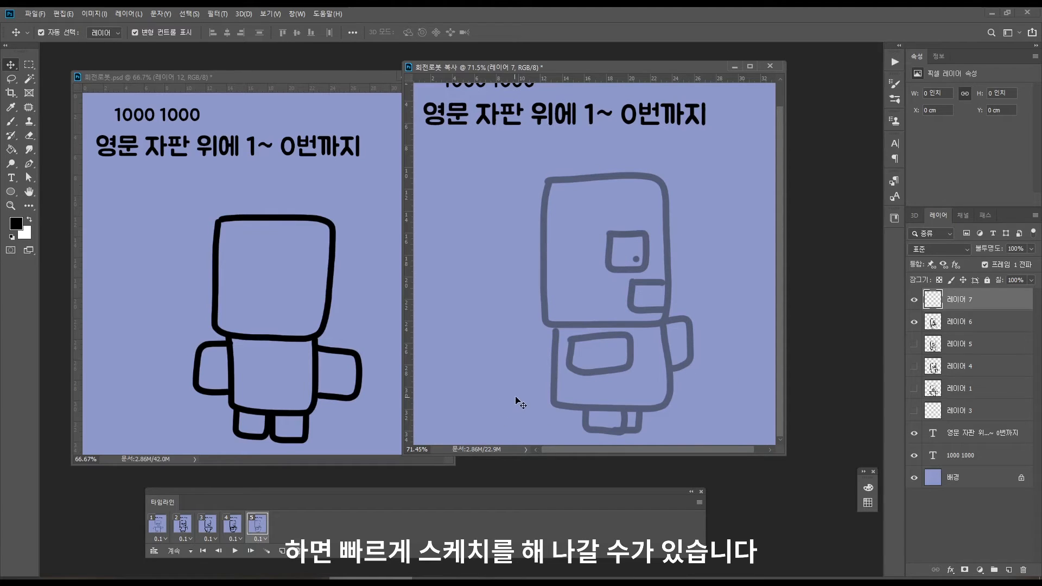
- Go through frames 1 to 5, and hide the leftover 레이어 5 guide in frame 4
click(161, 524)
click(182, 524)
click(207, 524)
click(232, 524)
click(260, 526)
click(236, 526)
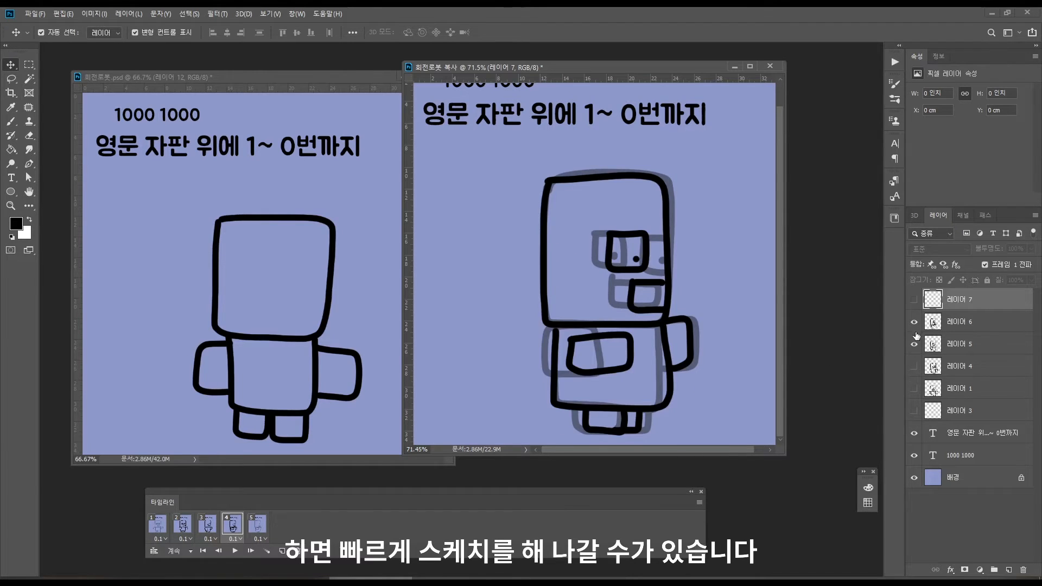
click(914, 344)
- Check frames 3, 4 and 5 in turn for leftover guides, ending on frame 5
click(207, 524)
click(233, 527)
click(258, 526)
click(234, 528)
click(260, 526)
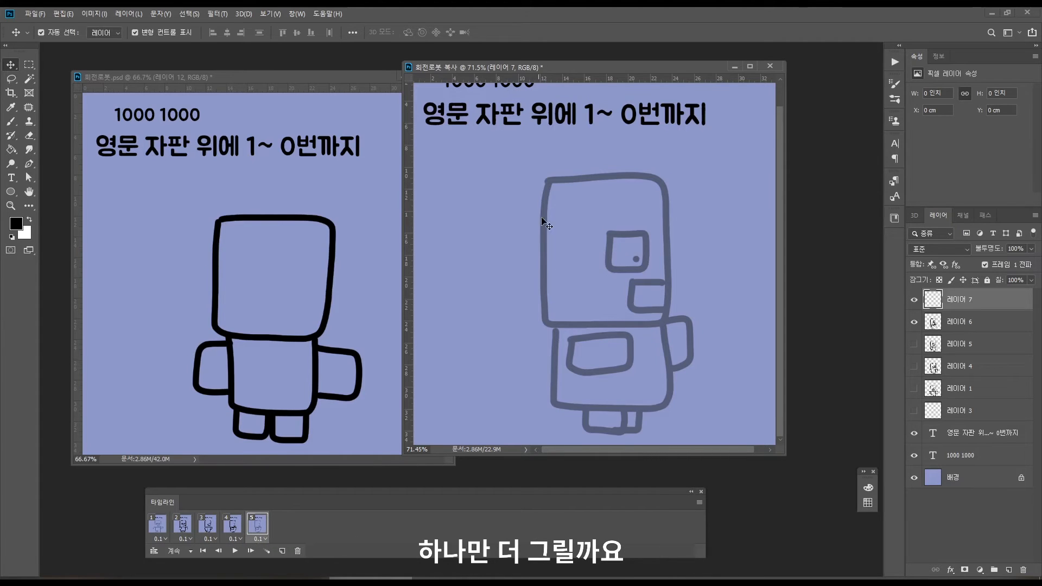
- Draw the side-view head, its eye, pupil and mouth against the right edge on 레이어 7 with the Brush
key(b)
mouse_move(549, 186)
mouse_down()
mouse_move(546, 321)
mouse_move(658, 317)
mouse_move(664, 191)
mouse_move(541, 187)
mouse_up()
mouse_move(632, 233)
mouse_down()
mouse_move(624, 281)
mouse_move(663, 278)
mouse_move(639, 242)
mouse_move(662, 241)
mouse_up()
click(654, 262)
mouse_move(663, 292)
mouse_down()
mouse_move(643, 293)
mouse_move(666, 314)
mouse_up()
- Draw the side-view torso, a single centred arm and one leg on 레이어 7, and hide the 레이어 6 guide
mouse_move(561, 332)
mouse_down()
mouse_move(554, 401)
mouse_move(666, 405)
mouse_move(669, 318)
mouse_up()
mouse_move(591, 338)
mouse_down()
mouse_move(591, 377)
mouse_move(640, 371)
mouse_move(638, 335)
mouse_move(588, 339)
mouse_up()
mouse_move(584, 408)
mouse_down()
mouse_move(587, 431)
mouse_move(616, 430)
mouse_move(628, 412)
mouse_up()
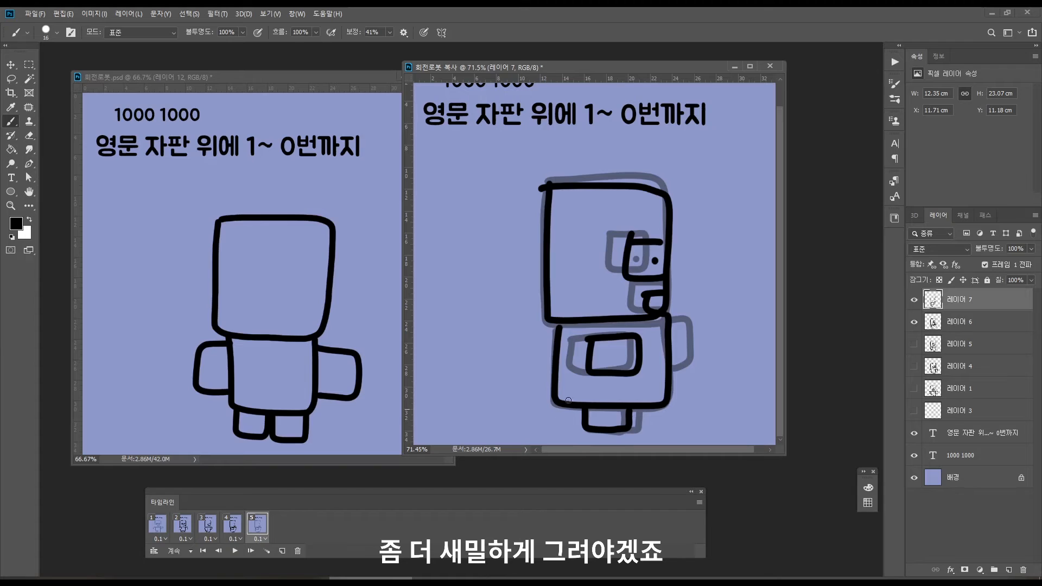
click(914, 323)
- Restore the faded 레이어 1 drawing in frame 1 to 100% opacity
key(space)
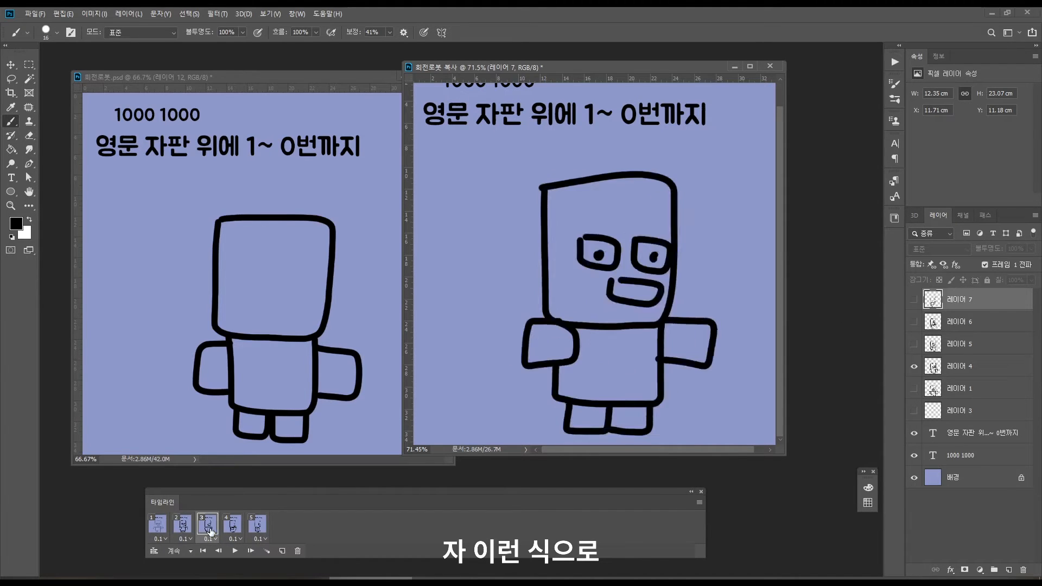
click(159, 529)
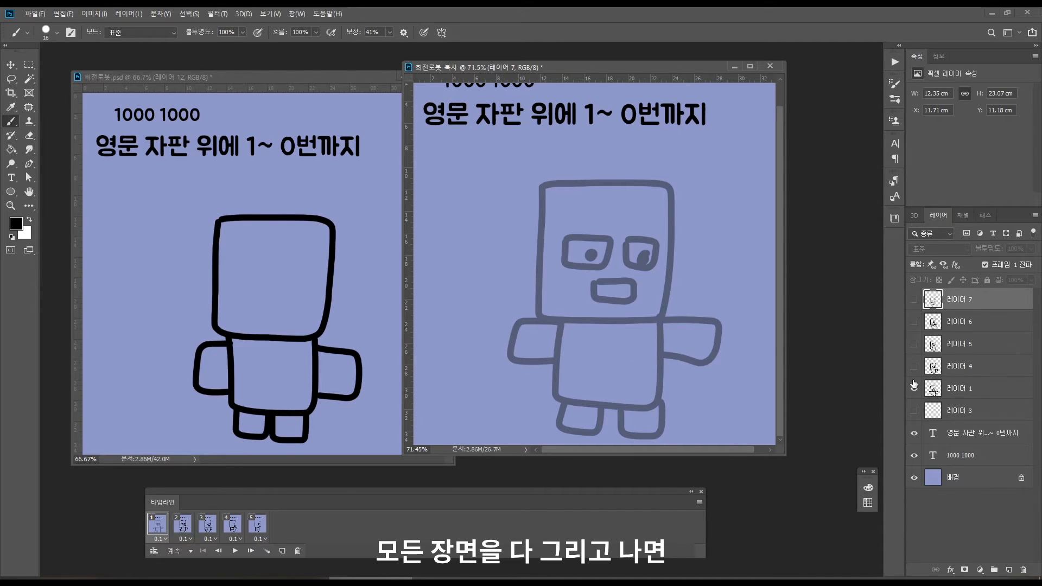
click(962, 391)
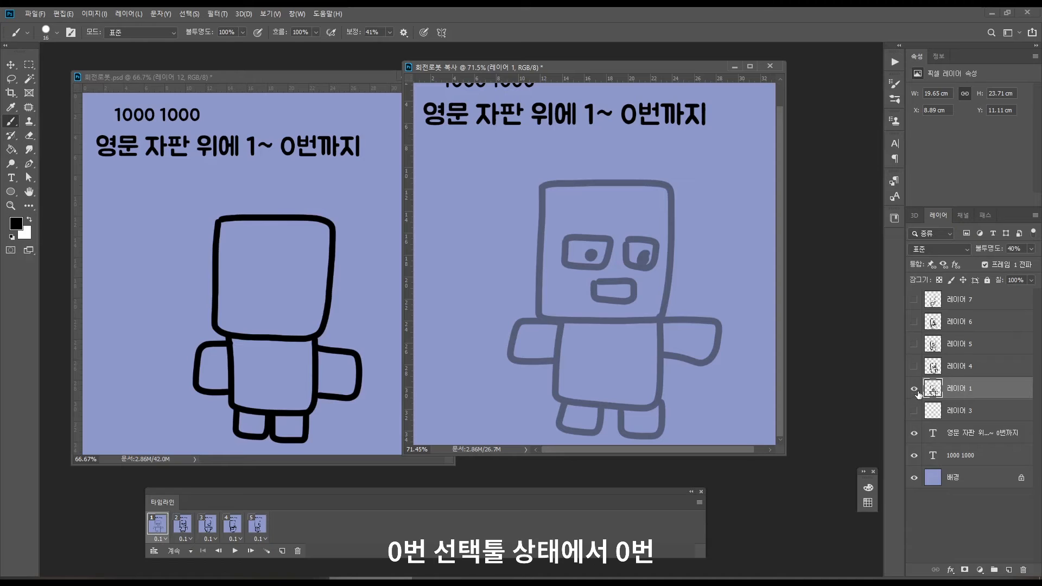
key(v)
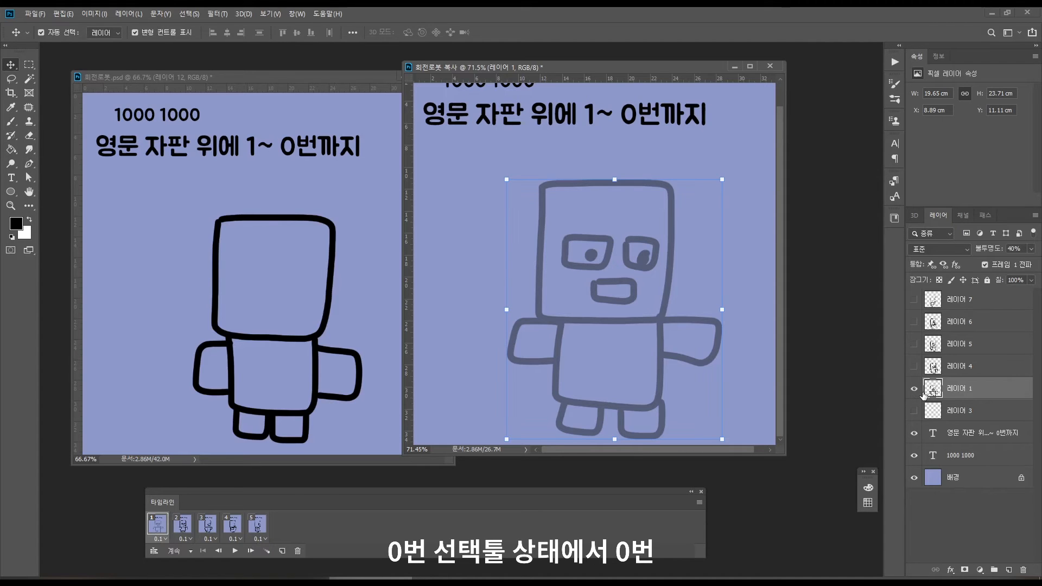
key(0)
- Check the redrawn robot in frames 2 and 3 and preview the animation
click(182, 524)
click(219, 527)
key(space)
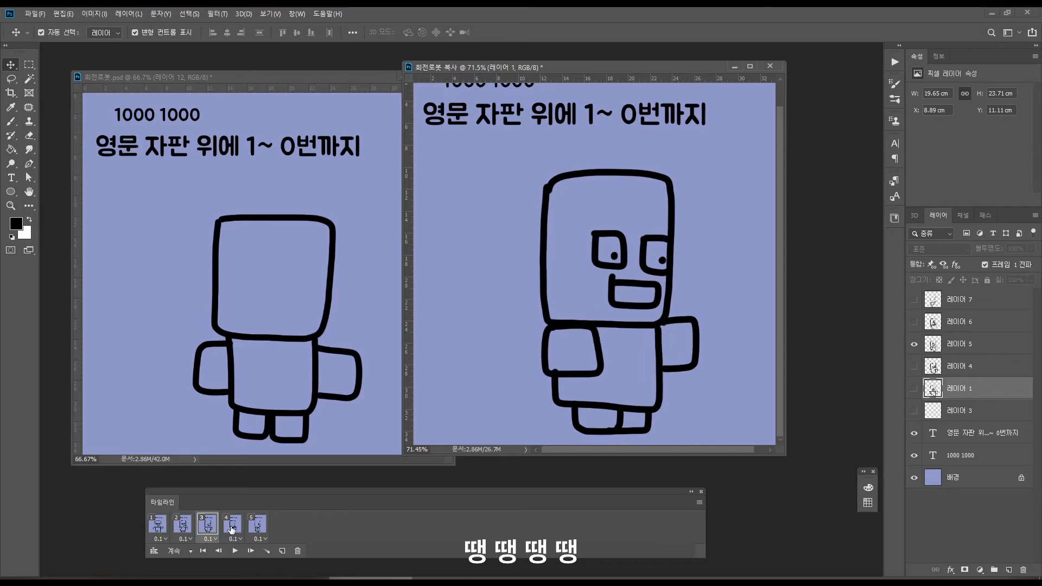
click(209, 529)
key(space)
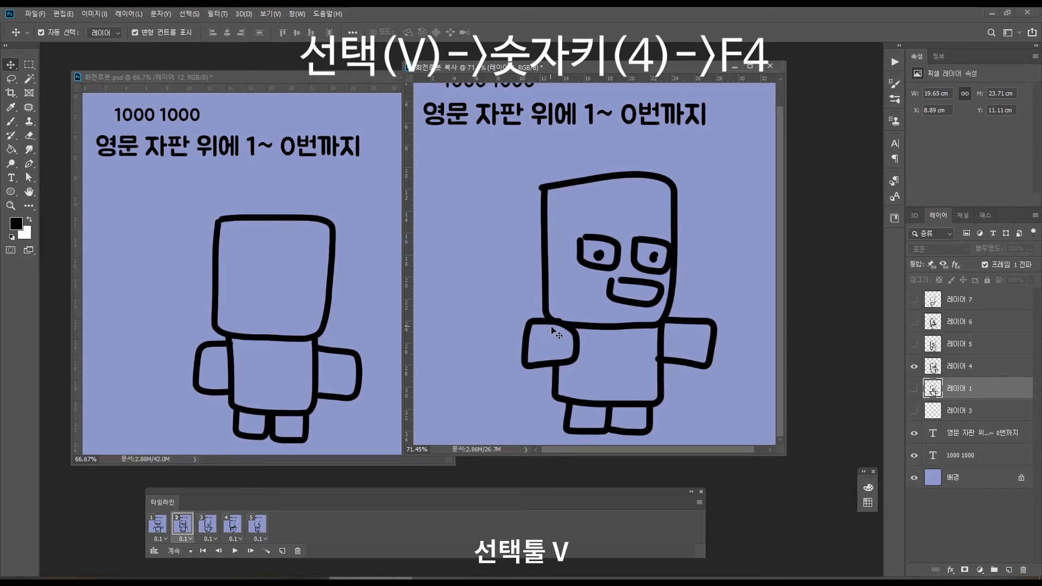
- Try 레이어 4 in frame 2 at 40% opacity with an empty layer above it, and revert both changes
click(660, 336)
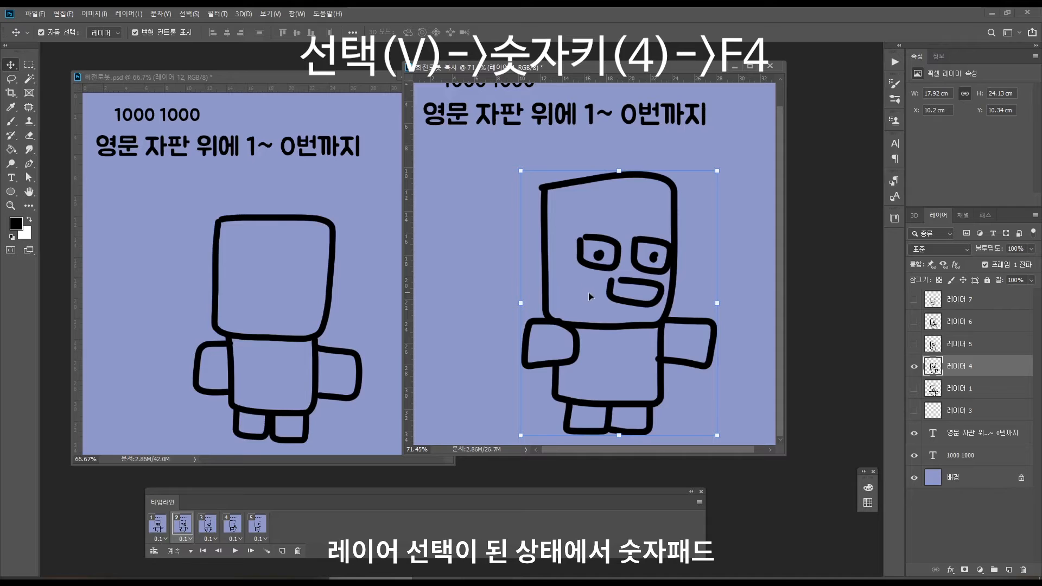
key(5)
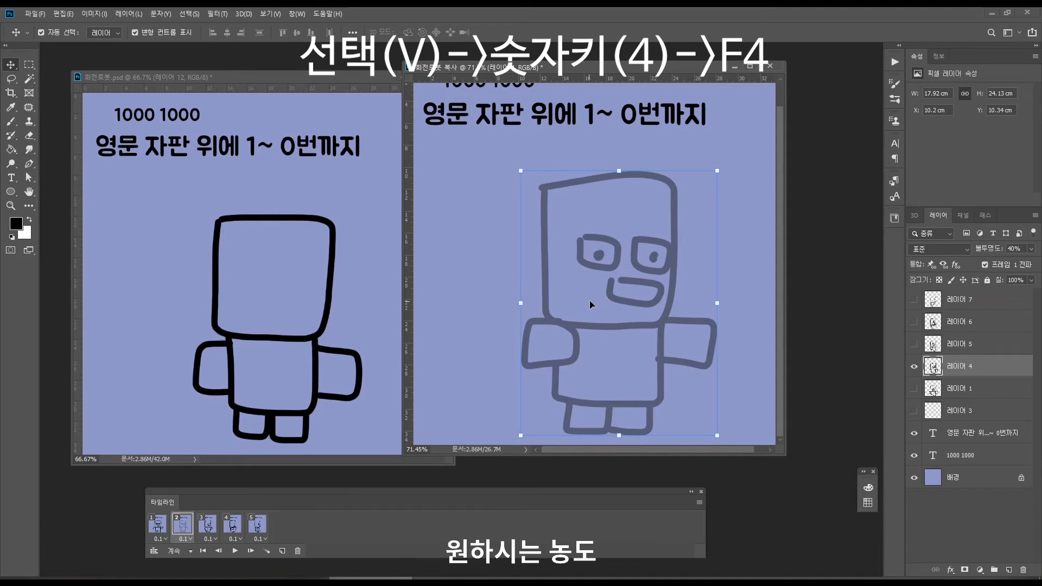
key(4)
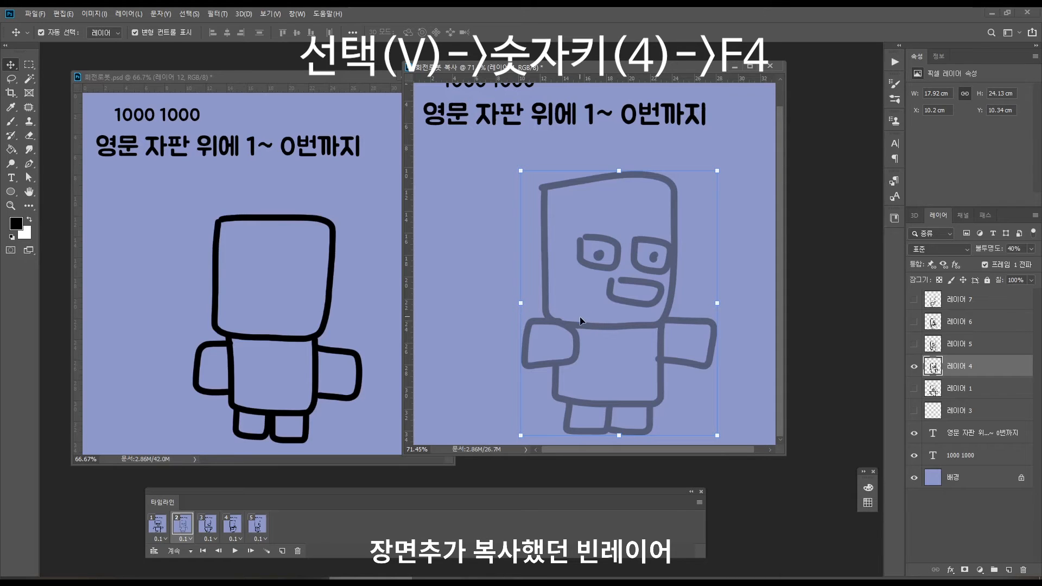
key(F4)
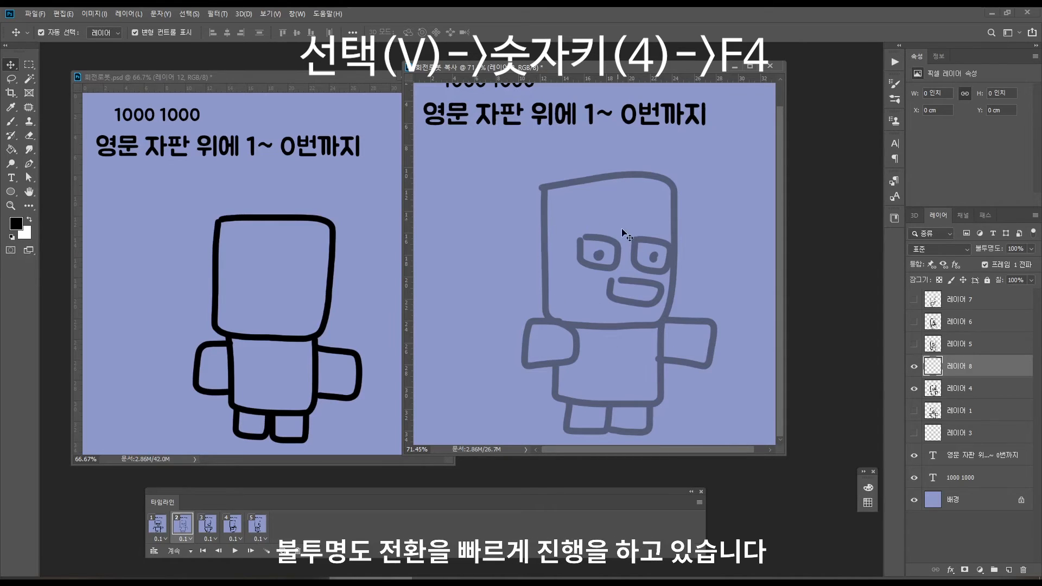
key(Delete)
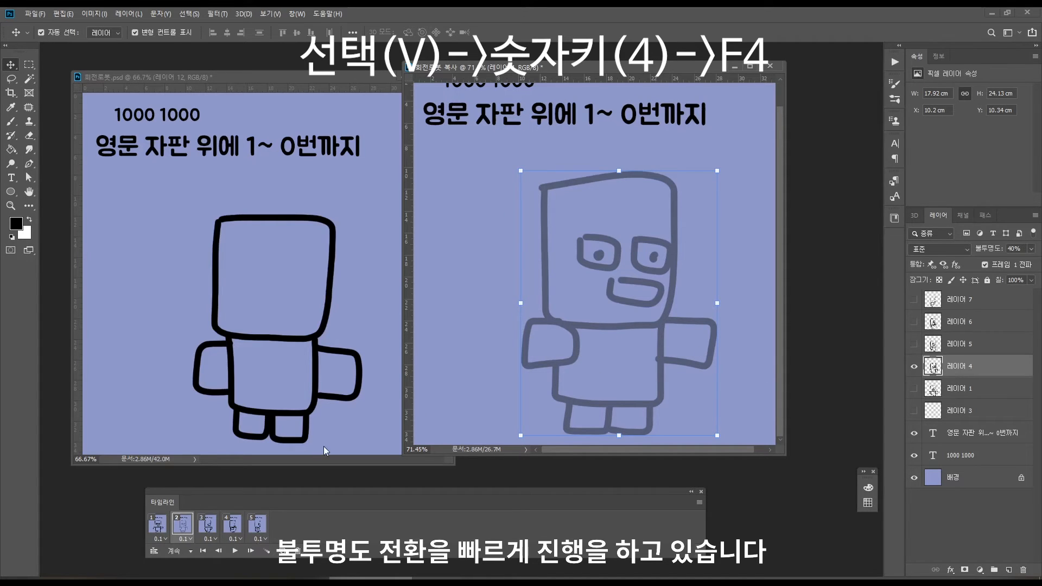
key(0)
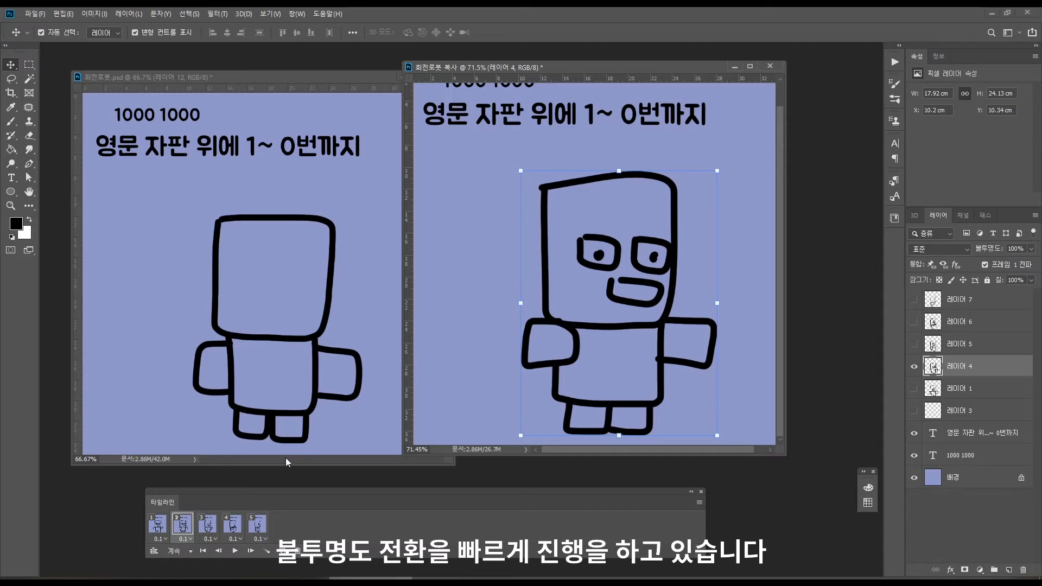
- Flip repeatedly through frames 1 to 5 to review the robot's rotation, ending on frame 2
click(207, 523)
click(230, 526)
click(256, 525)
click(159, 527)
click(182, 526)
click(208, 526)
click(234, 525)
click(260, 524)
click(187, 526)
click(161, 526)
click(183, 526)
click(209, 527)
click(234, 527)
click(256, 527)
click(186, 528)
click(156, 529)
click(184, 528)
click(208, 529)
click(235, 528)
click(257, 526)
click(184, 526)
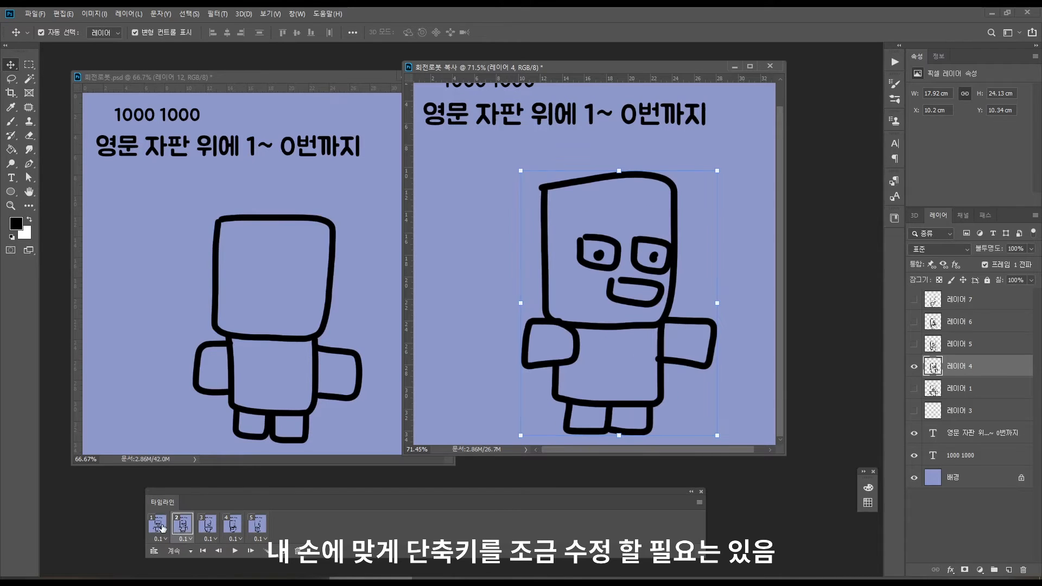
- Add an empty coloring layer directly beneath 레이어 1 in frame 1 and select it
click(157, 526)
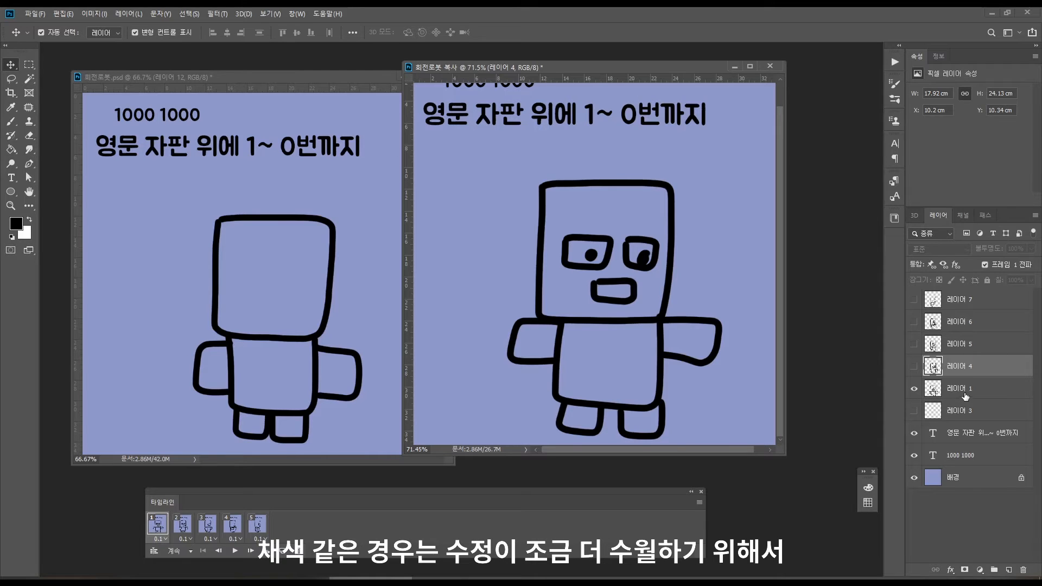
click(963, 410)
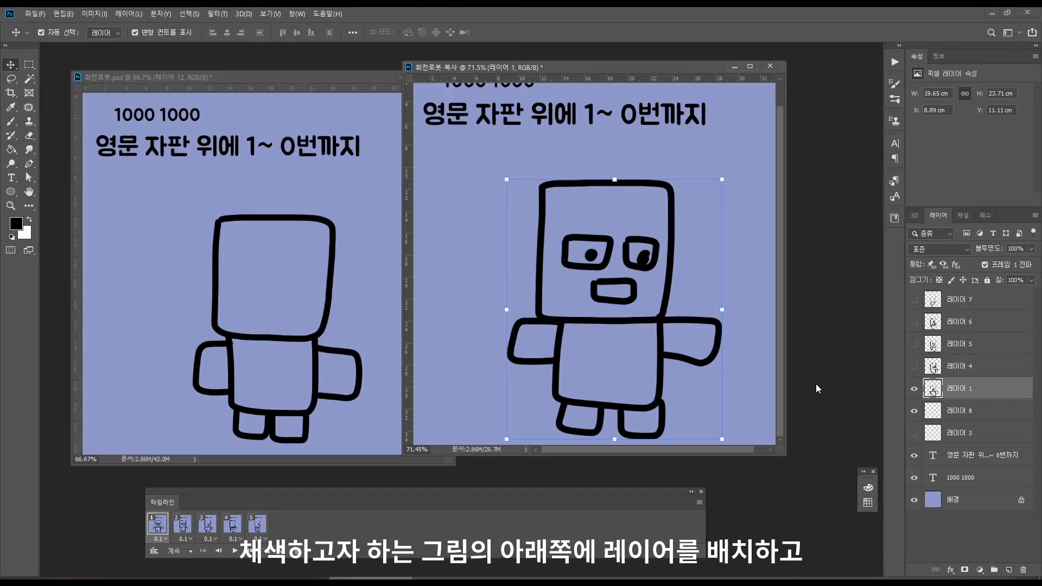
click(957, 413)
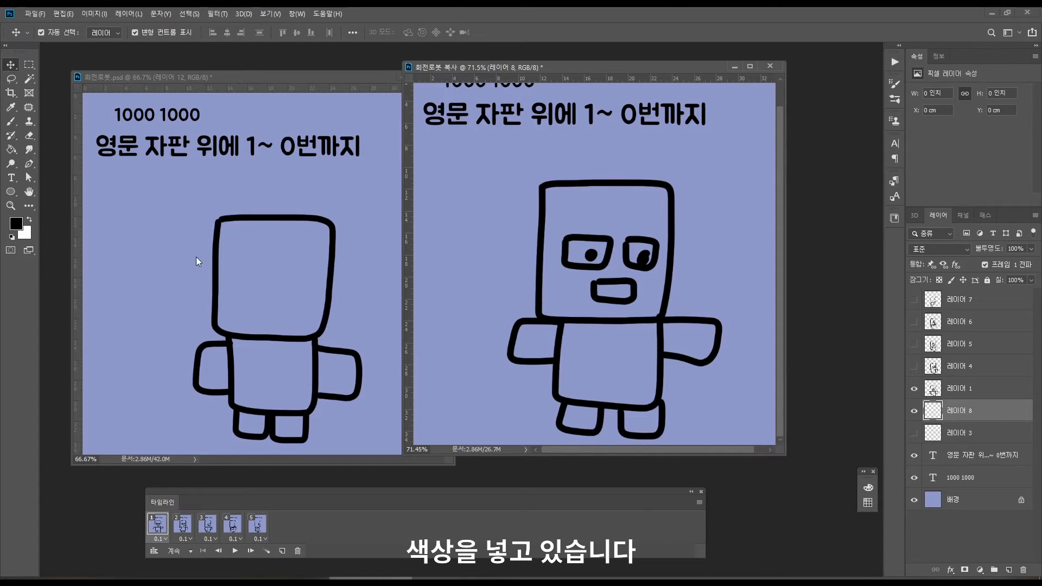
- Close the 회전로봇 복사 document without saving, and move the 회전로봇.psd and 360.gif windows apart
click(769, 66)
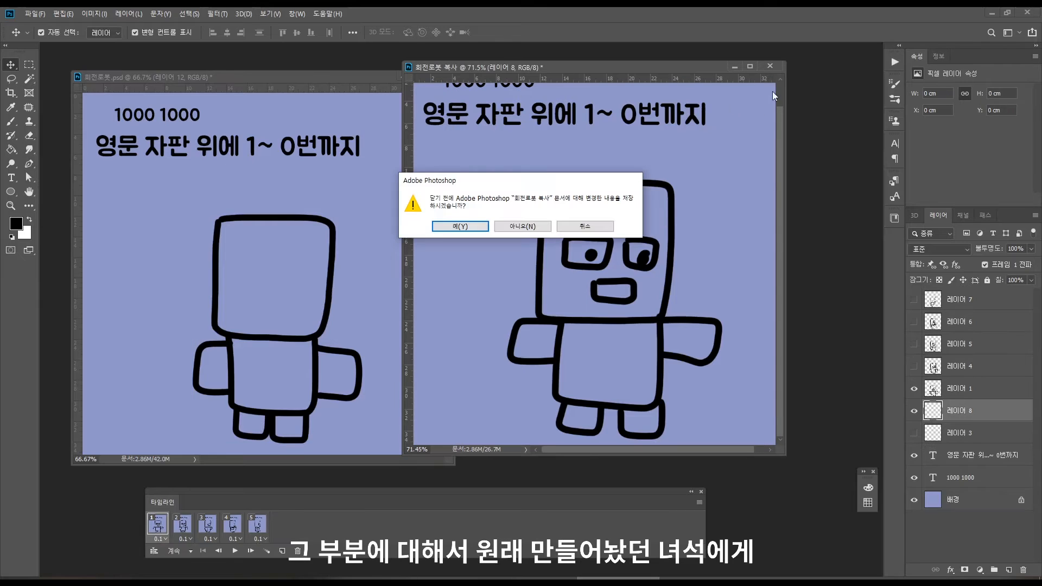
click(508, 227)
drag(311, 77, 542, 75)
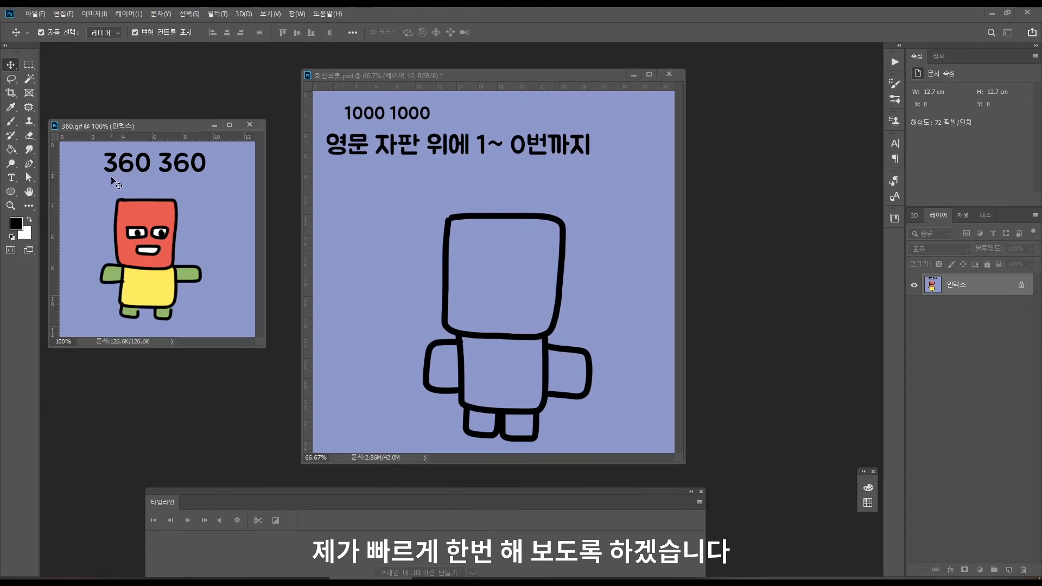
drag(119, 125, 134, 183)
- Show the color swatches and position the 360.gif reference window beside the 회전로봇.psd drawing
click(868, 502)
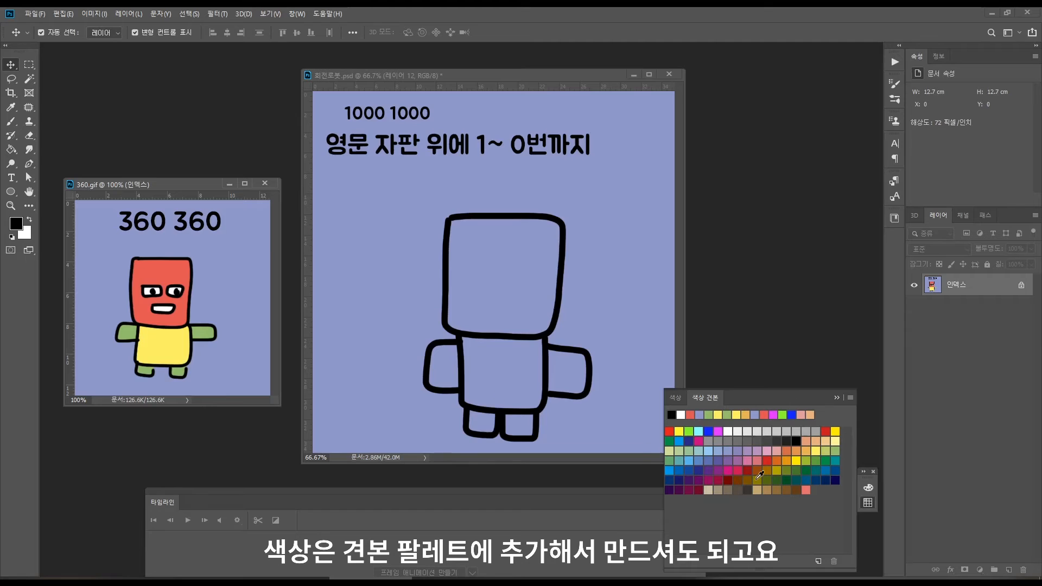
click(678, 398)
click(705, 398)
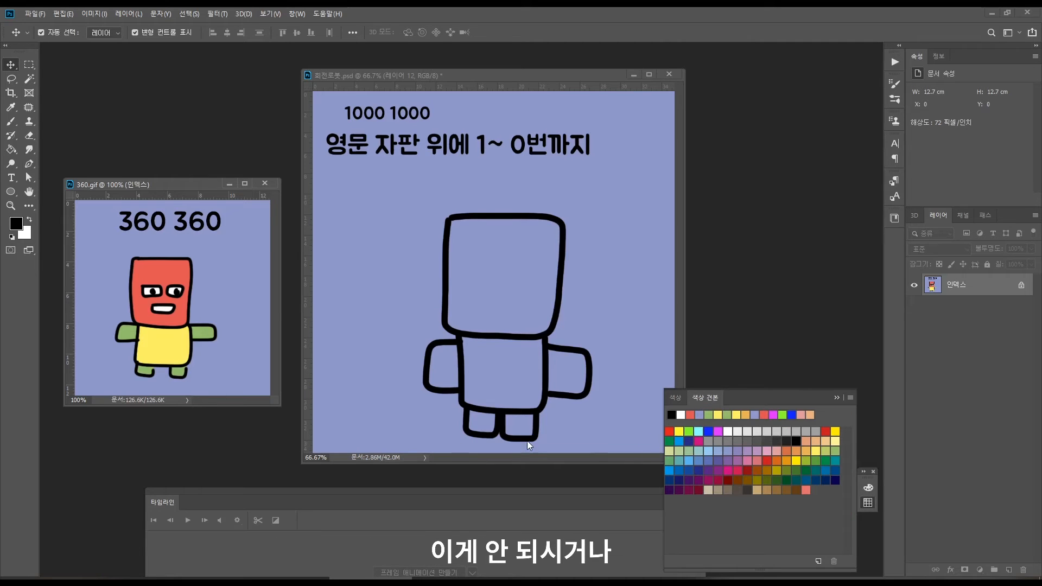
drag(150, 248, 145, 302)
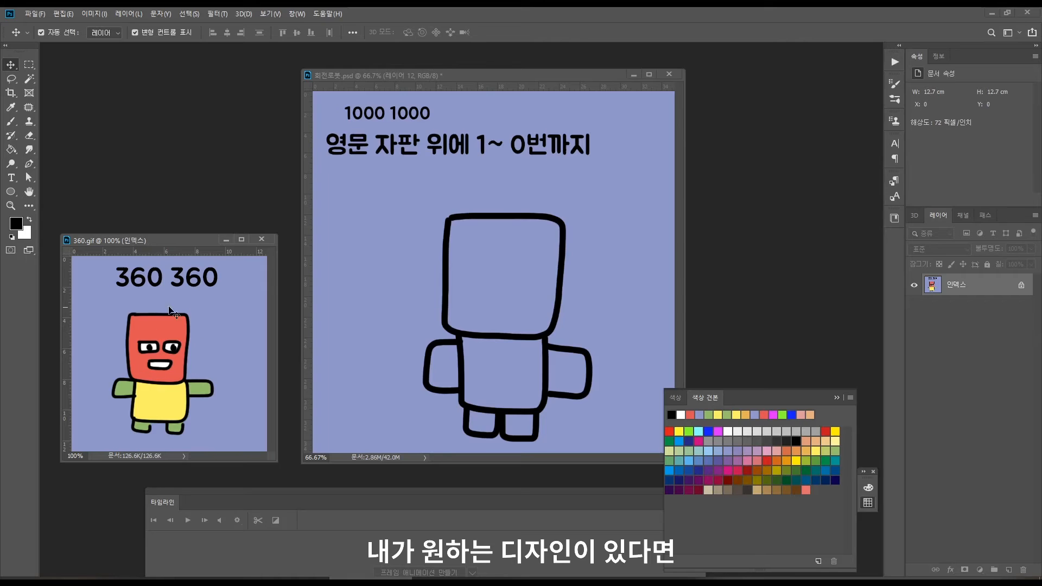
drag(156, 240, 156, 224)
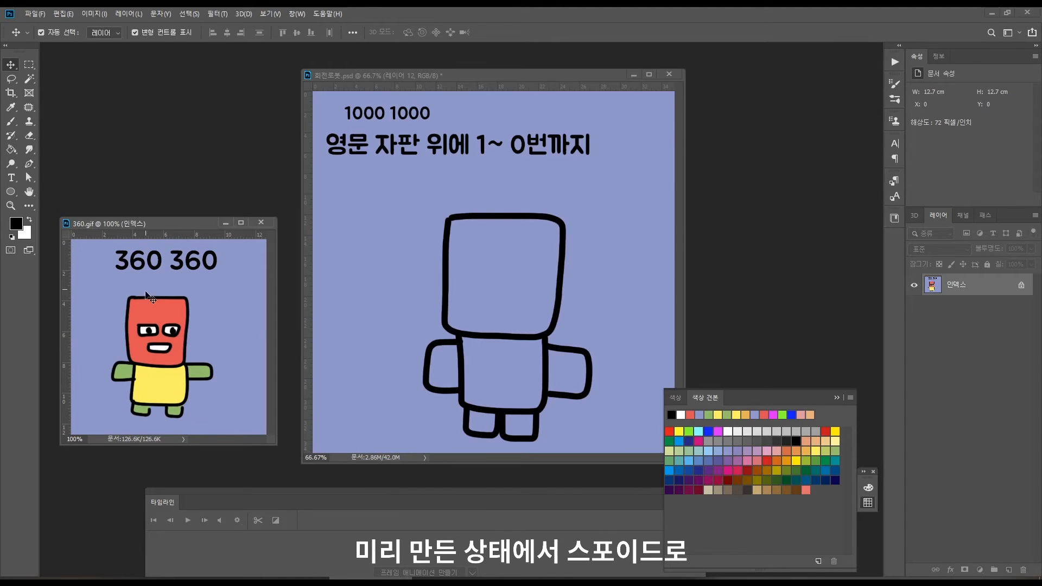
drag(457, 77, 440, 73)
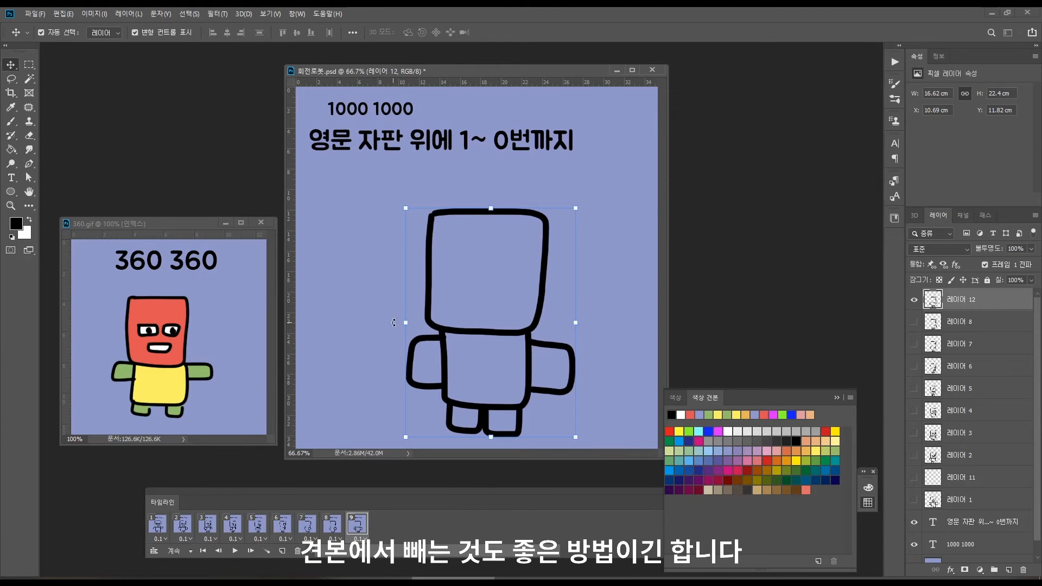
- Add an empty layer between 레이어 1 and the Korean text layer in frame 1 of 회전로봇.psd
click(158, 524)
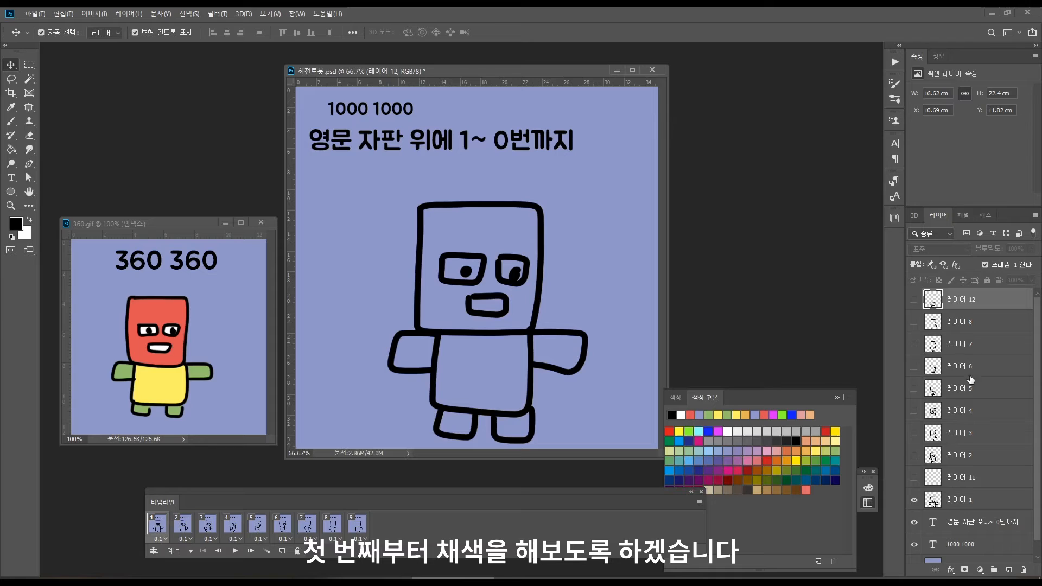
scroll(1020, 488, down, 1)
click(954, 484)
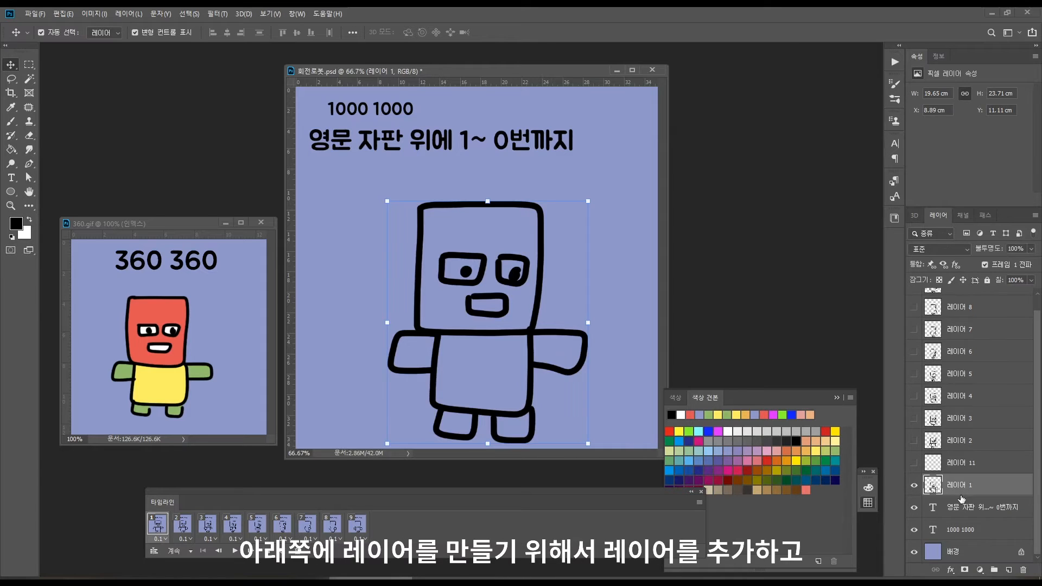
click(963, 505)
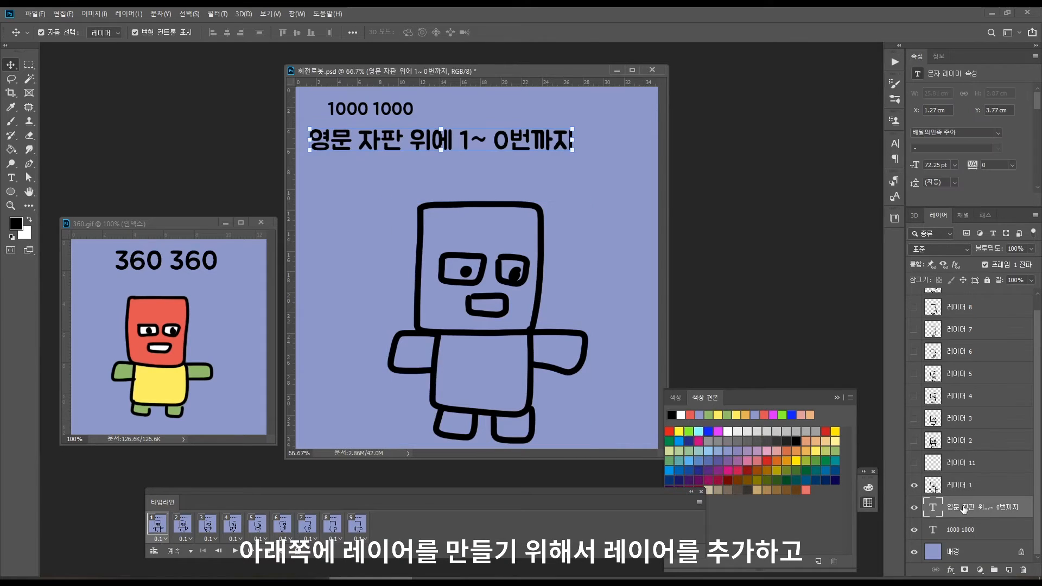
key(ctrl+shift+alt+n)
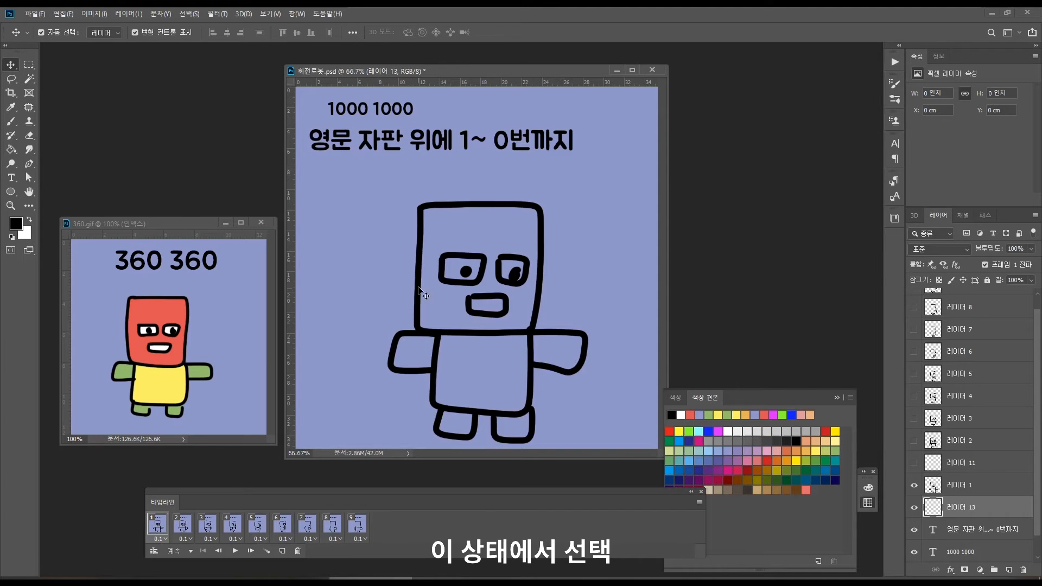
- Select the area inside the robot's head outline and fill it with the red sampled from the 360.gif robot
key(w)
click(470, 242)
key(i)
click(181, 304)
key(g)
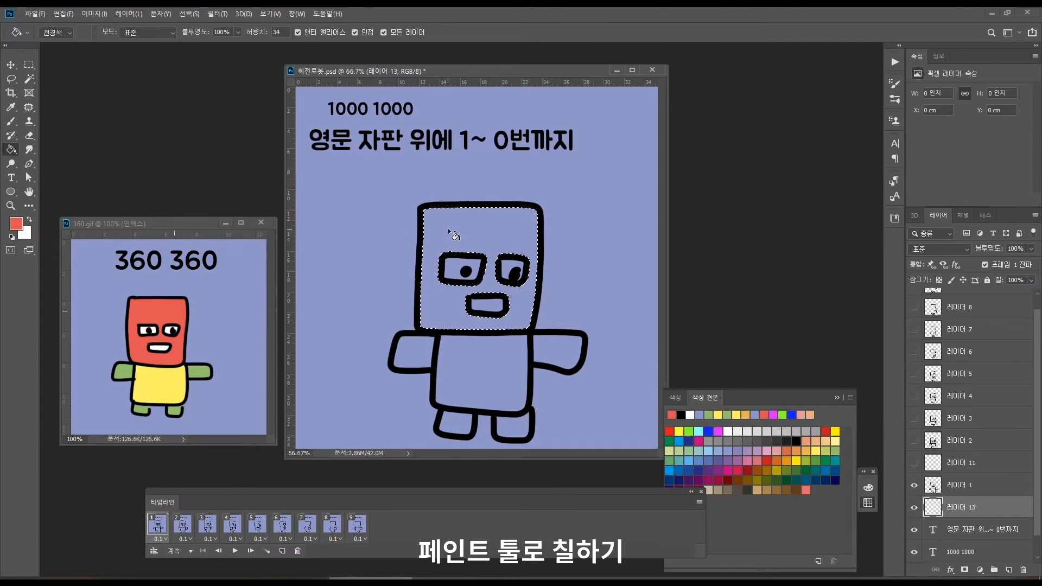
click(435, 291)
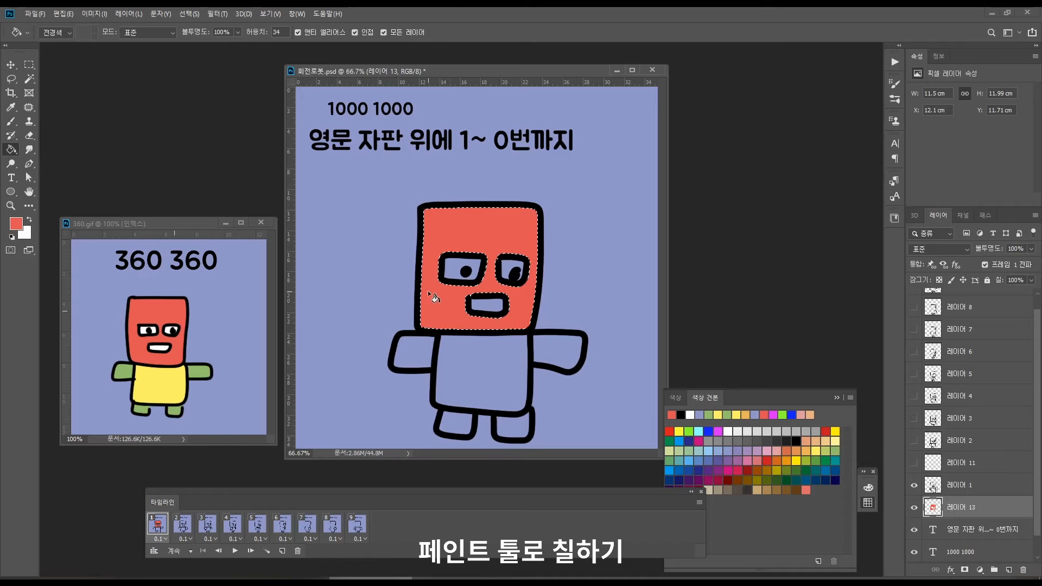
- Select the insides of both eyes and the mouth and fill them with white on 레이어 13
key(w)
click(453, 268)
shift+click(506, 268)
shift+click(487, 305)
key(g)
click(690, 414)
click(461, 267)
click(513, 269)
click(487, 306)
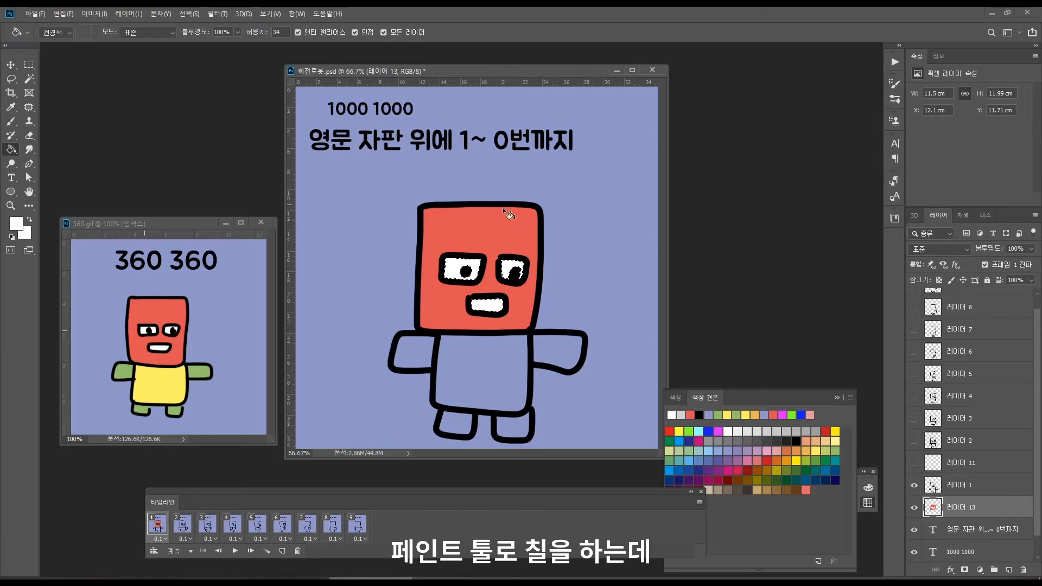
- Clear the selection and draw a white ring about 6 cm wide beside the robot's head on 레이어 1 with the Brush
click(963, 485)
key(ctrl+d)
key(b)
mouse_move(359, 205)
mouse_down()
mouse_move(376, 217)
mouse_move(358, 203)
mouse_move(396, 187)
mouse_move(417, 217)
mouse_up()
- Try filling the ring's interior with white directly on 레이어 1, and undo the fill
key(z)
click(377, 190)
key(g)
click(412, 306)
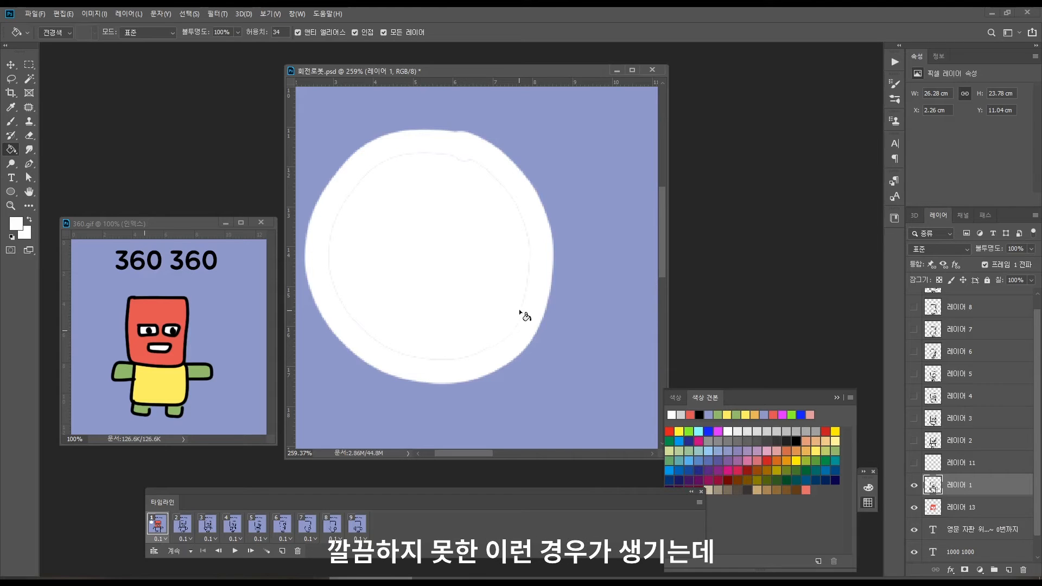
key(ctrl+z)
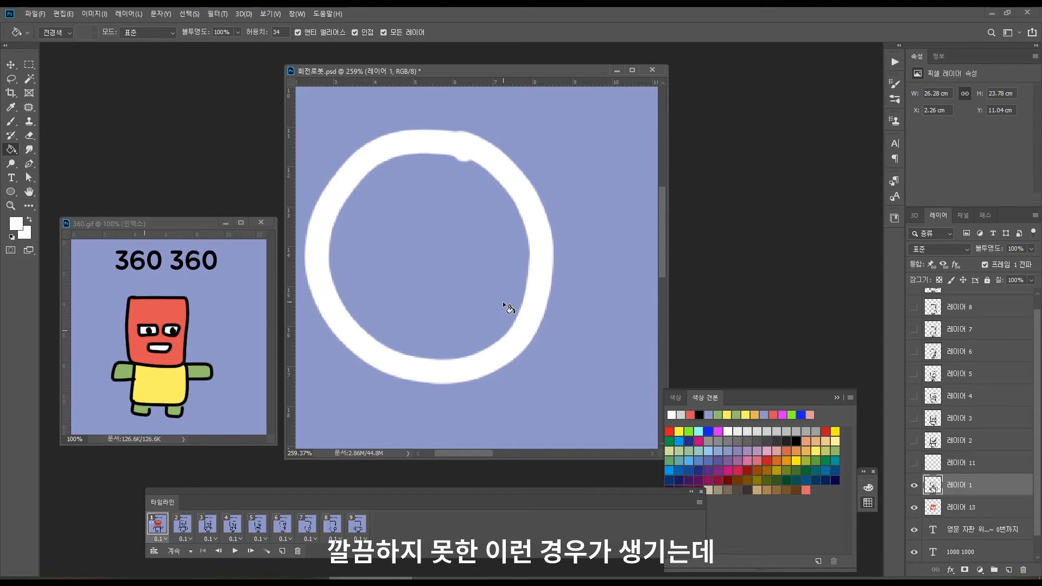
- Select the ring's interior with the Magic Wand, fill it with white on 레이어 13, and clear the selection
click(961, 515)
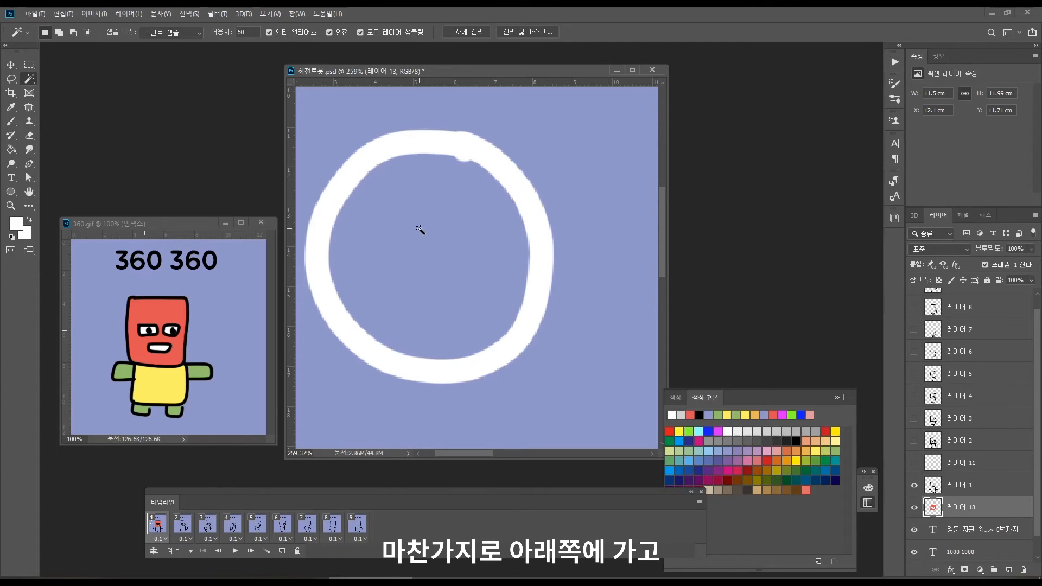
click(424, 242)
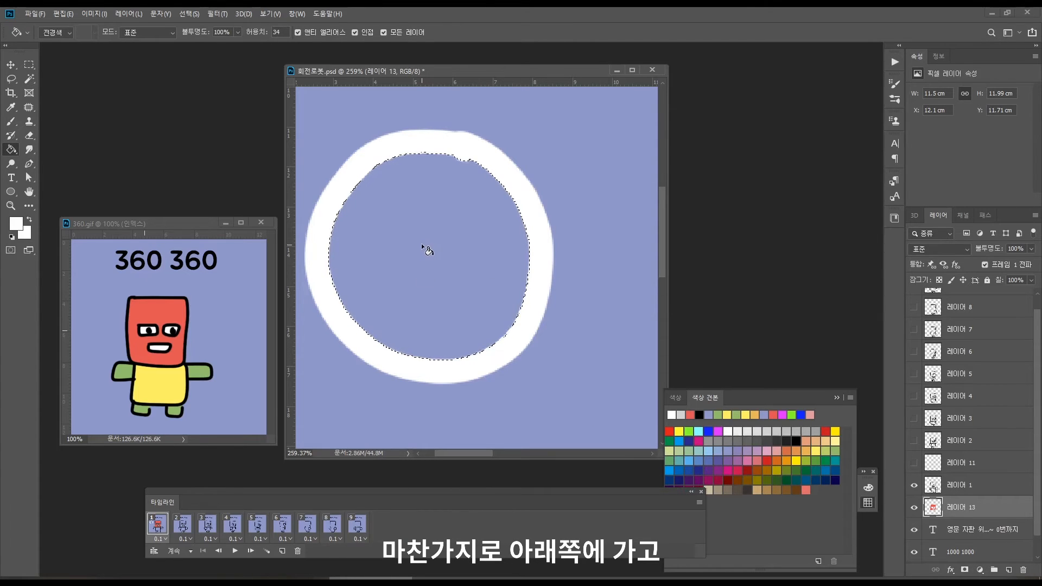
click(421, 243)
key(ctrl+d)
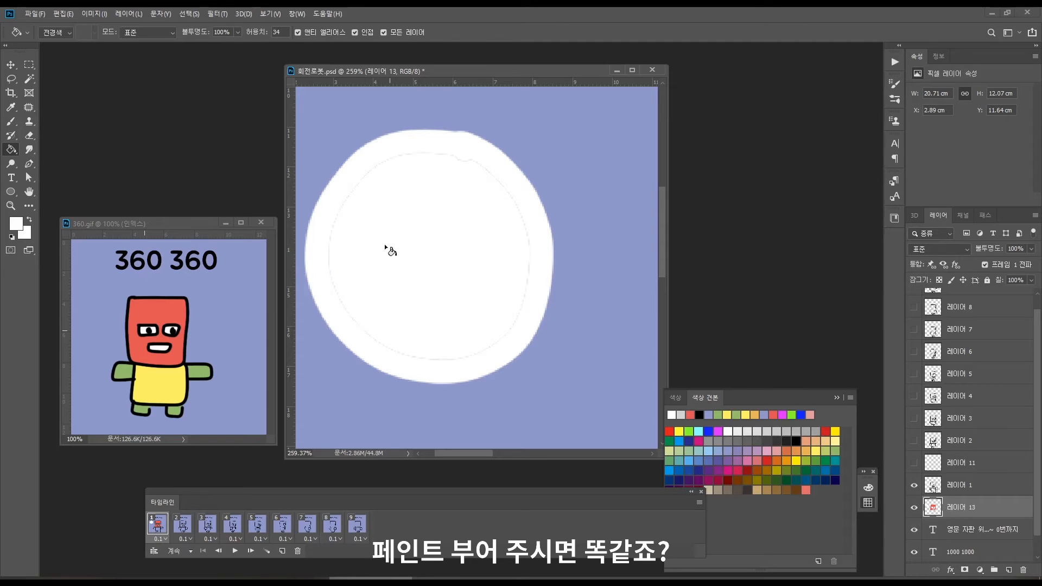
- Sample the head's red and brush over the thin unfilled gap along the inner edge of the head's side outline on 레이어 13
key(z)
mouse_move(541, 289)
mouse_down()
mouse_move(514, 284)
mouse_move(487, 307)
mouse_up()
drag(495, 269, 557, 250)
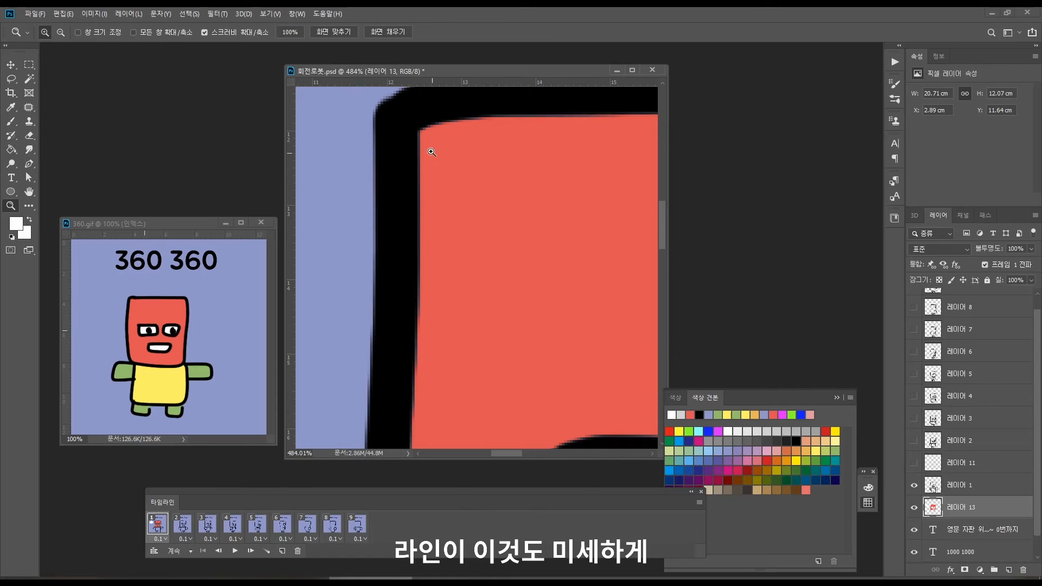
key(i)
click(456, 212)
key(b)
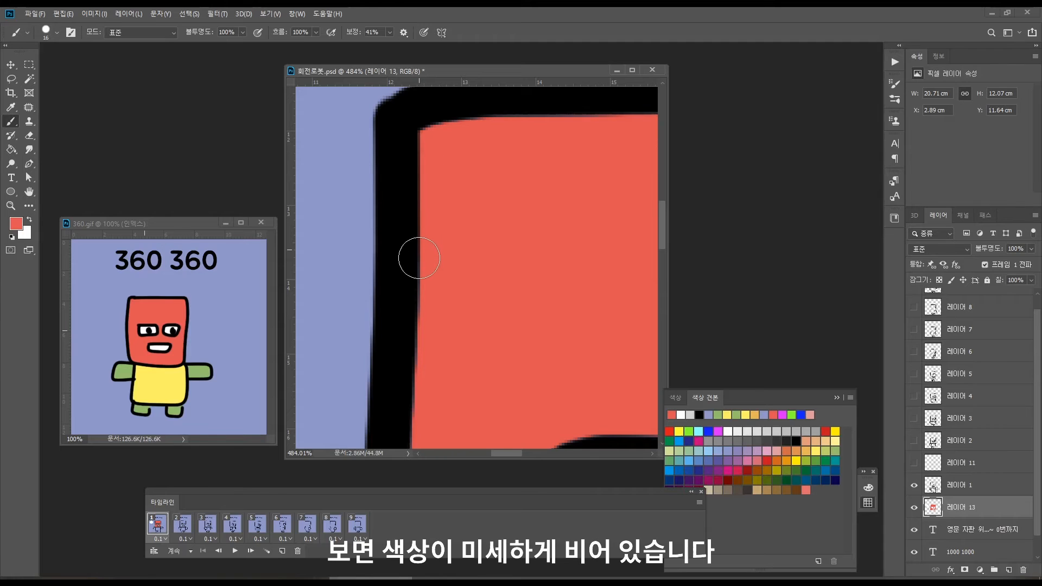
key(z)
drag(419, 275, 436, 274)
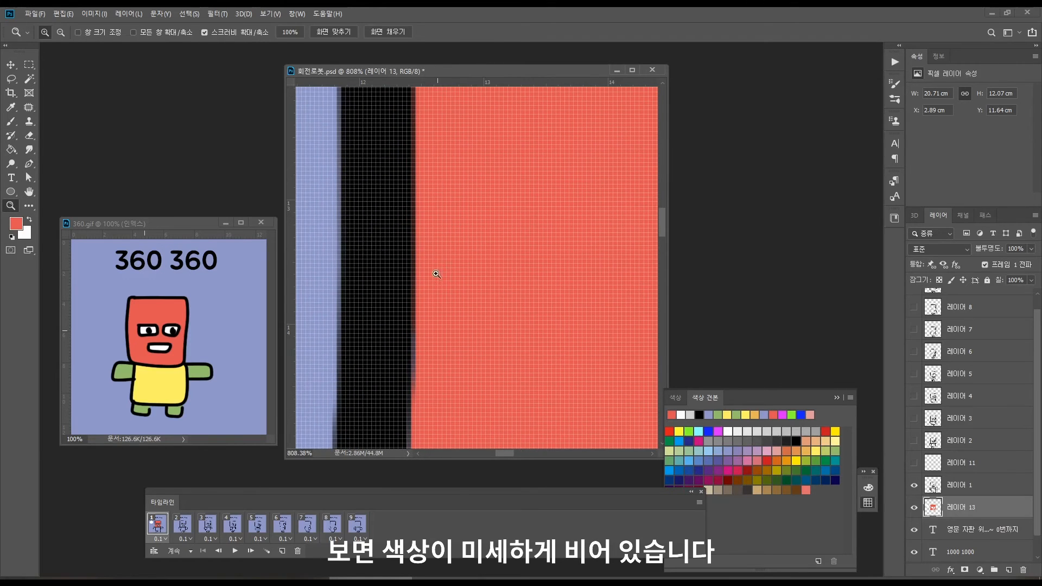
key(b)
drag(414, 334, 413, 383)
key(z)
drag(486, 326, 445, 326)
drag(488, 353, 485, 347)
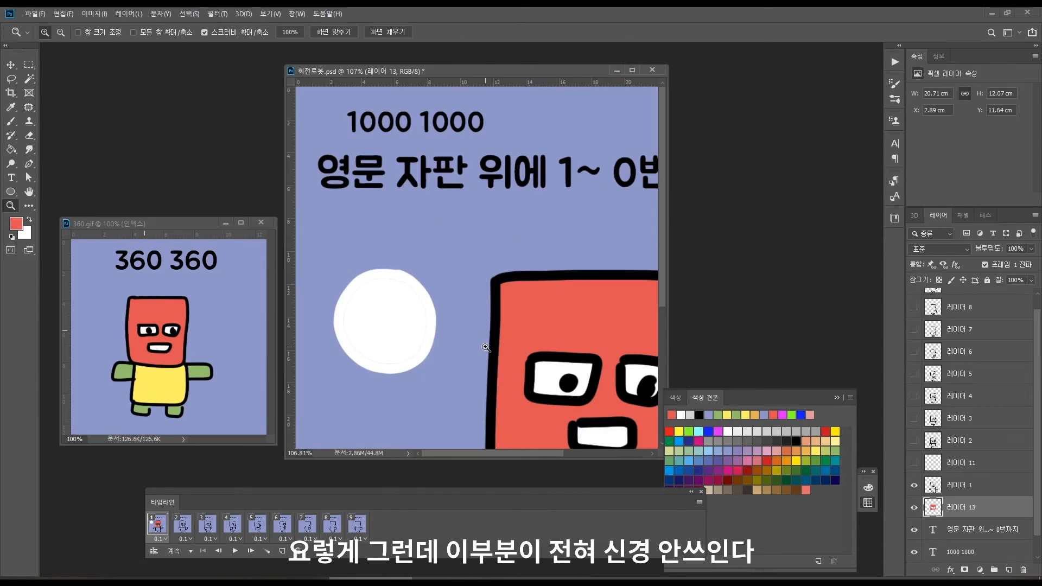
- Select the inside of the robot's torso with the Magic Wand and sample the yellow from the reference robot's torso
drag(553, 375, 470, 277)
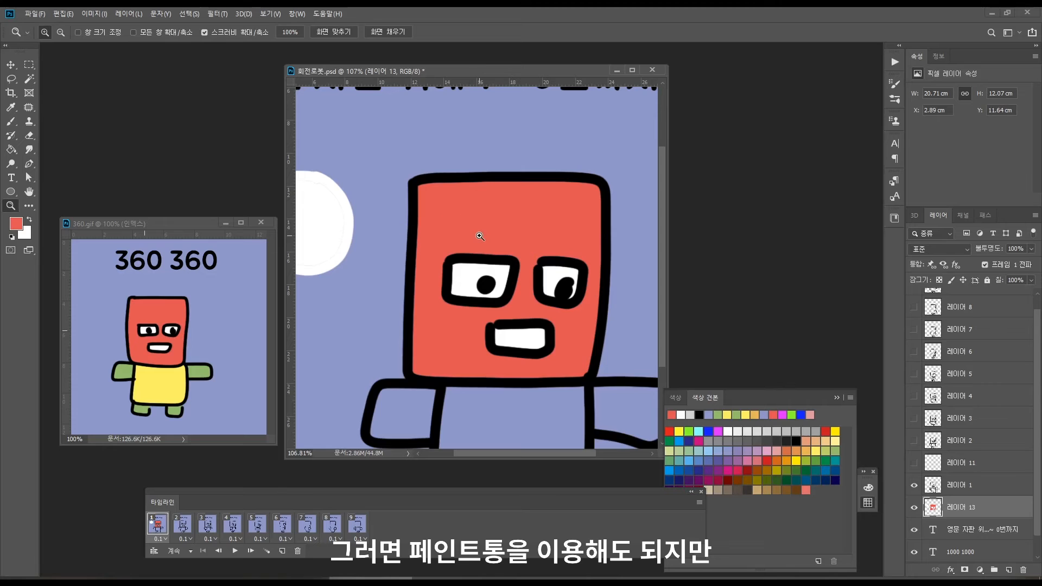
drag(326, 237, 364, 244)
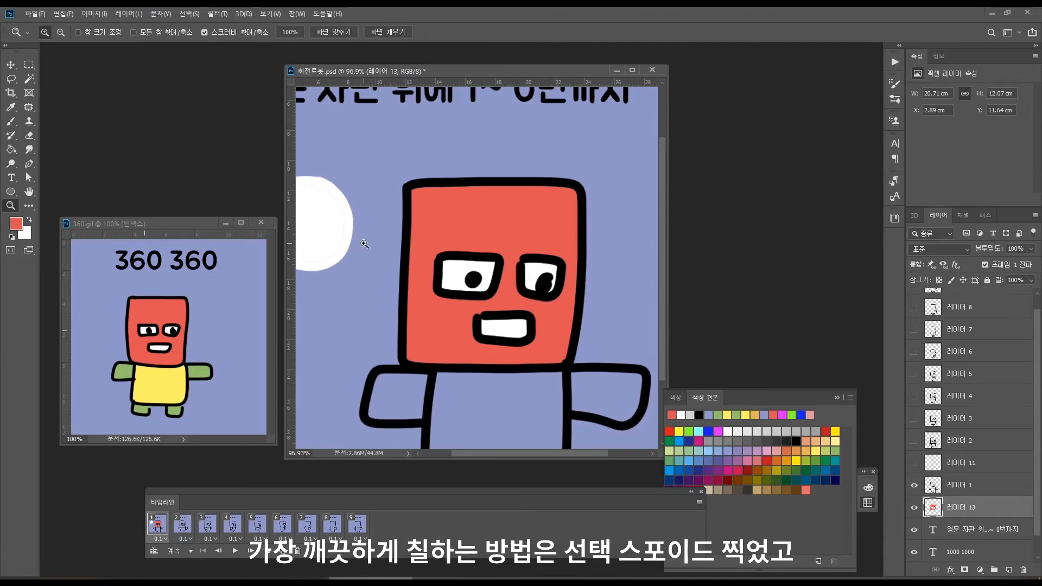
drag(434, 330, 424, 238)
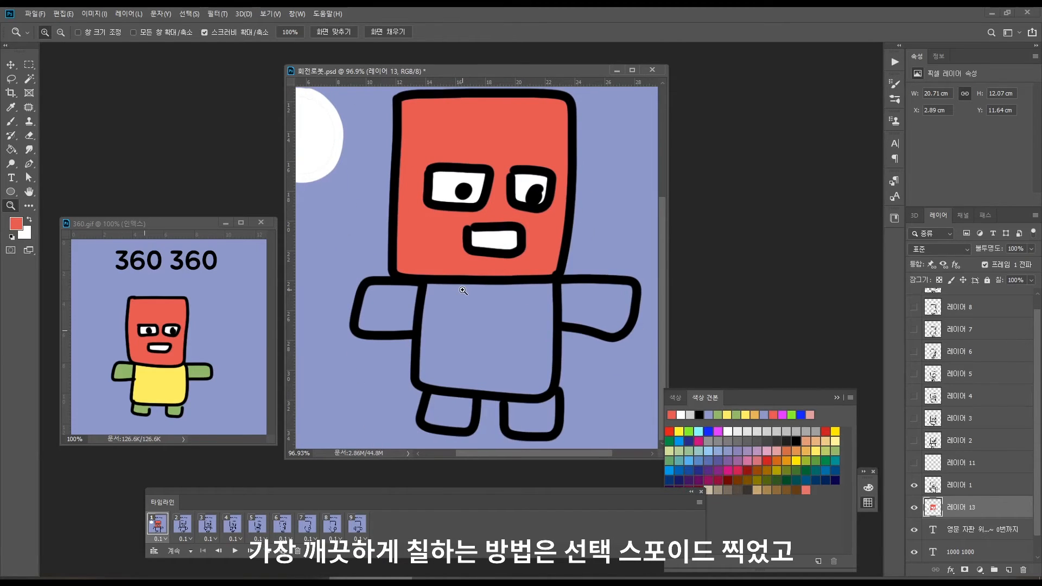
key(w)
click(428, 332)
key(i)
click(177, 379)
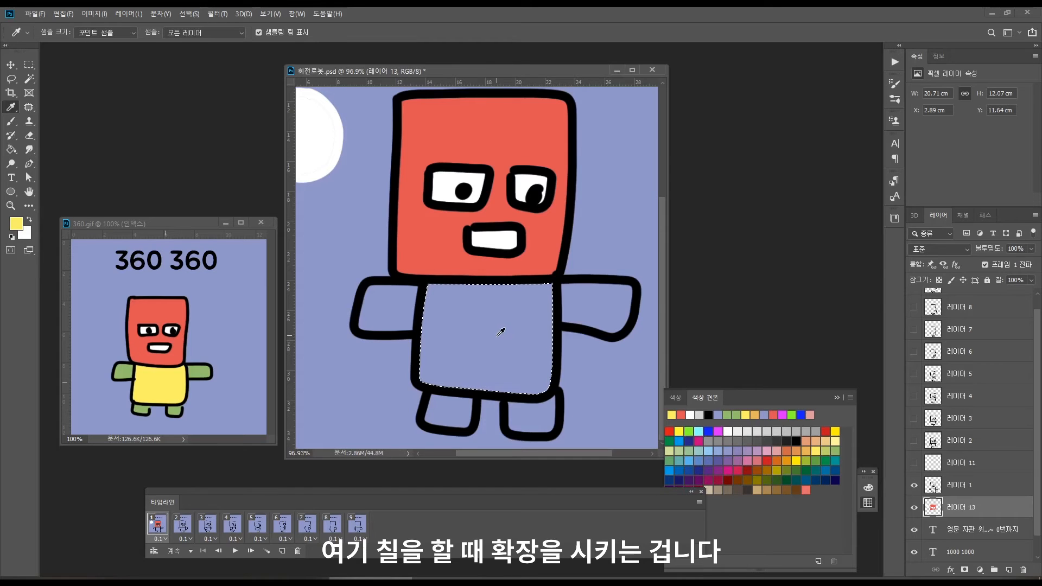
- Expand the torso selection by 8 pixels, fill it with the yellow foreground color on 레이어 13, and clear the selection
click(188, 14)
mouse_move(222, 172)
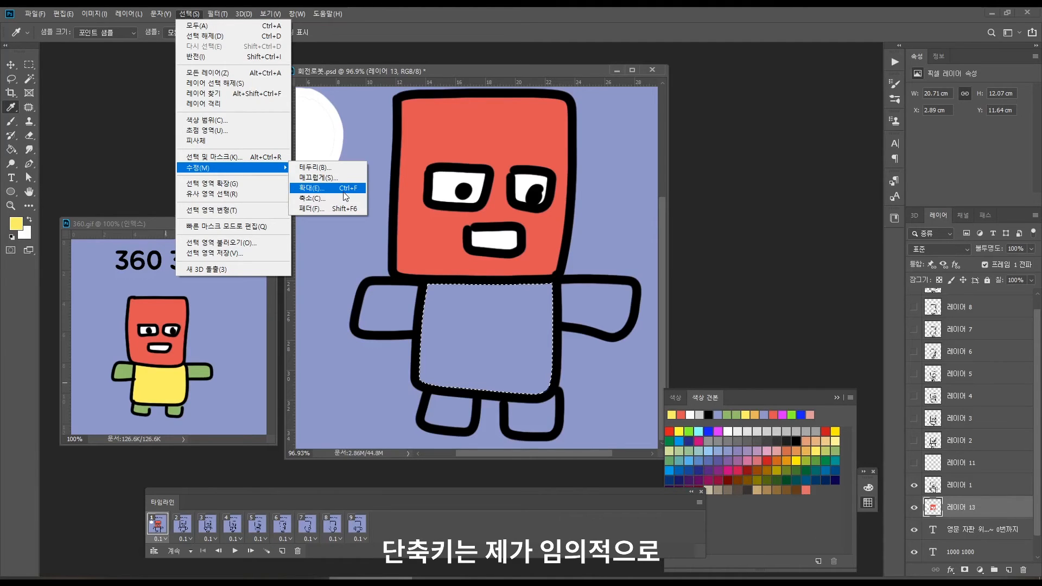
mouse_move(68, 17)
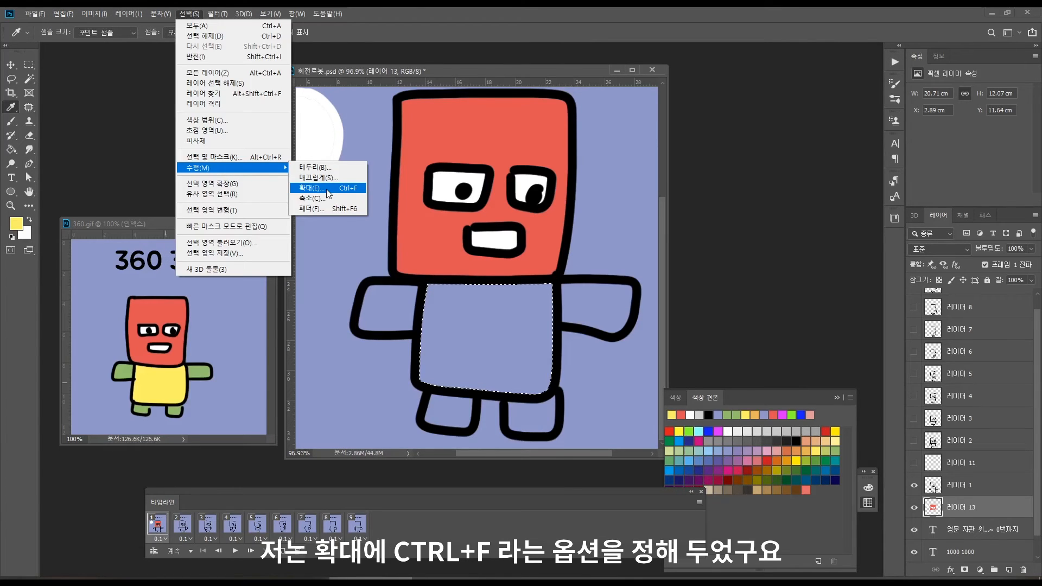
click(327, 193)
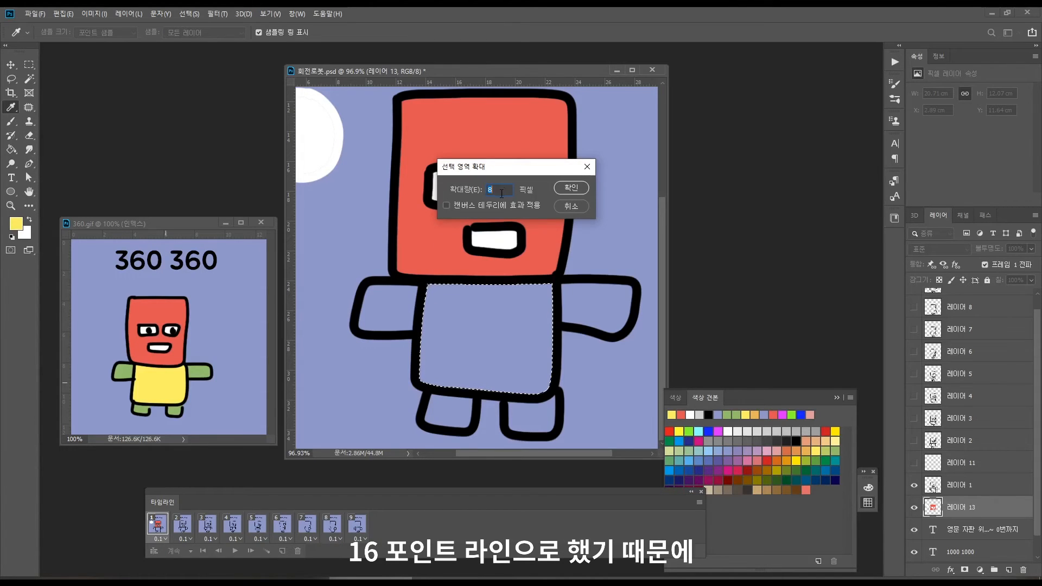
click(572, 188)
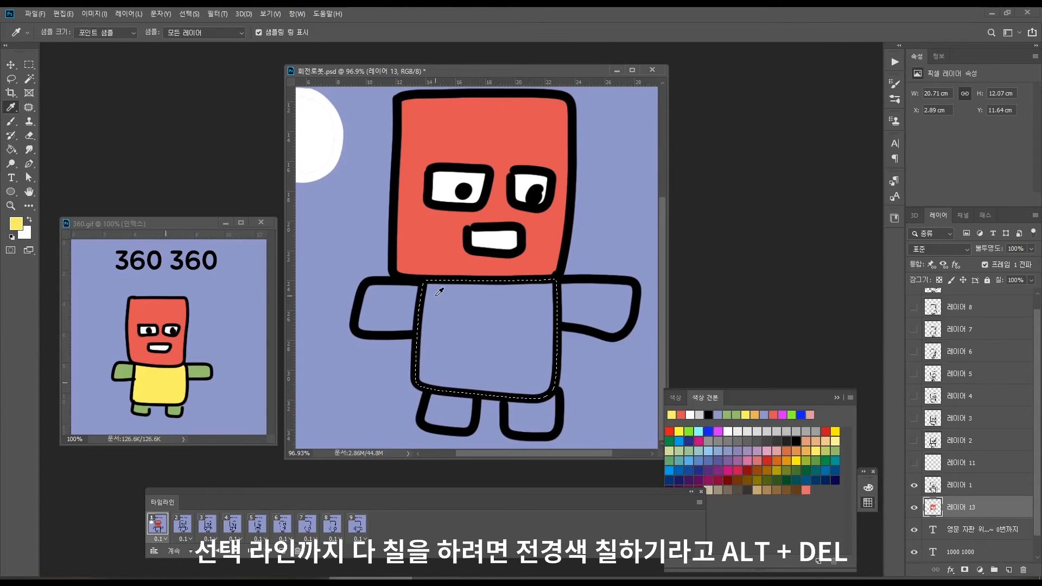
key(alt+Delete)
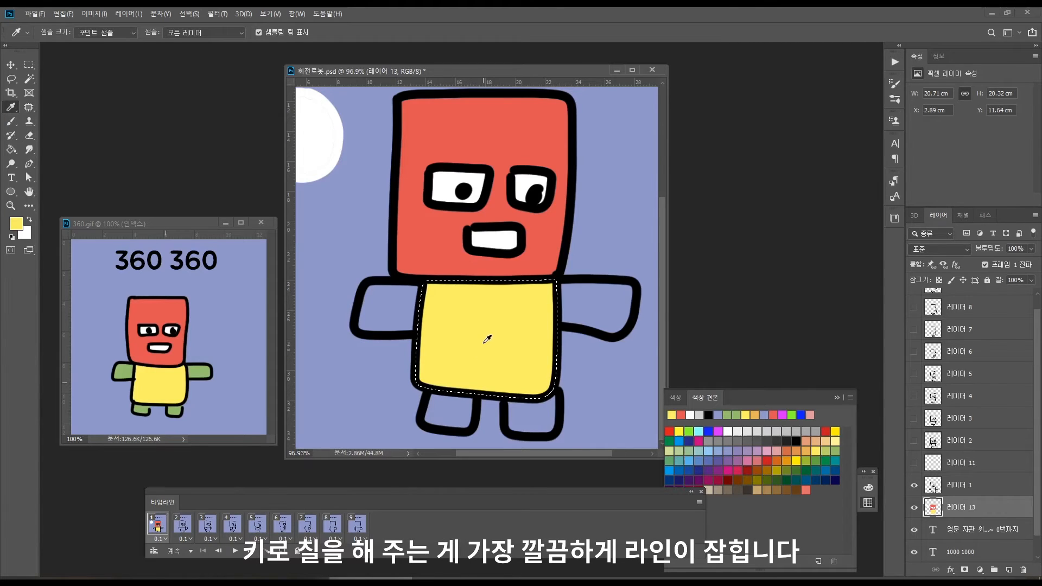
key(ctrl+d)
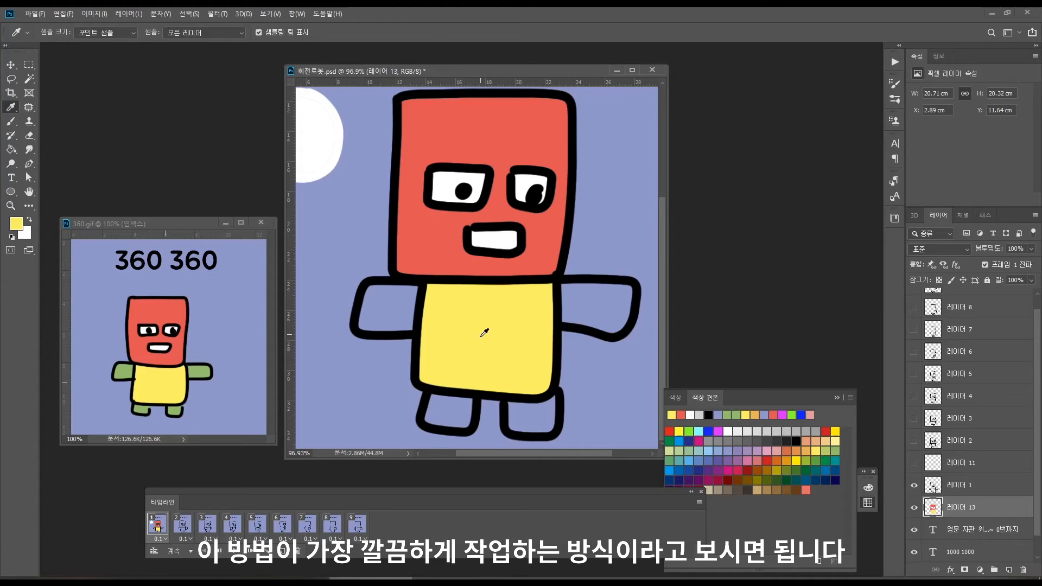
- Select the insides of both arms and both legs with the Magic Wand and sample the green from the reference robot's arm
key(w)
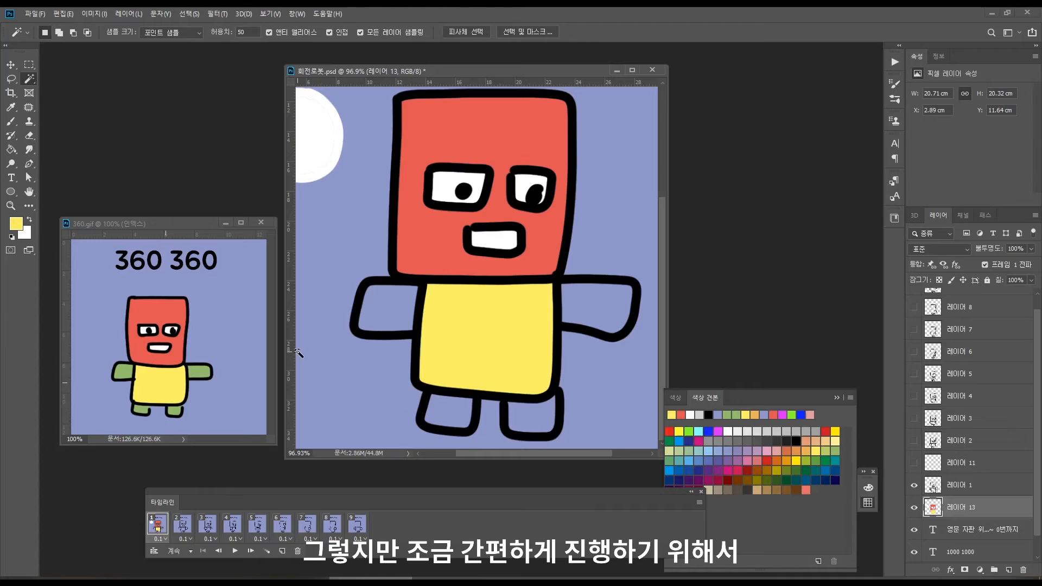
click(391, 303)
shift+click(603, 312)
shift+click(513, 417)
shift+click(454, 414)
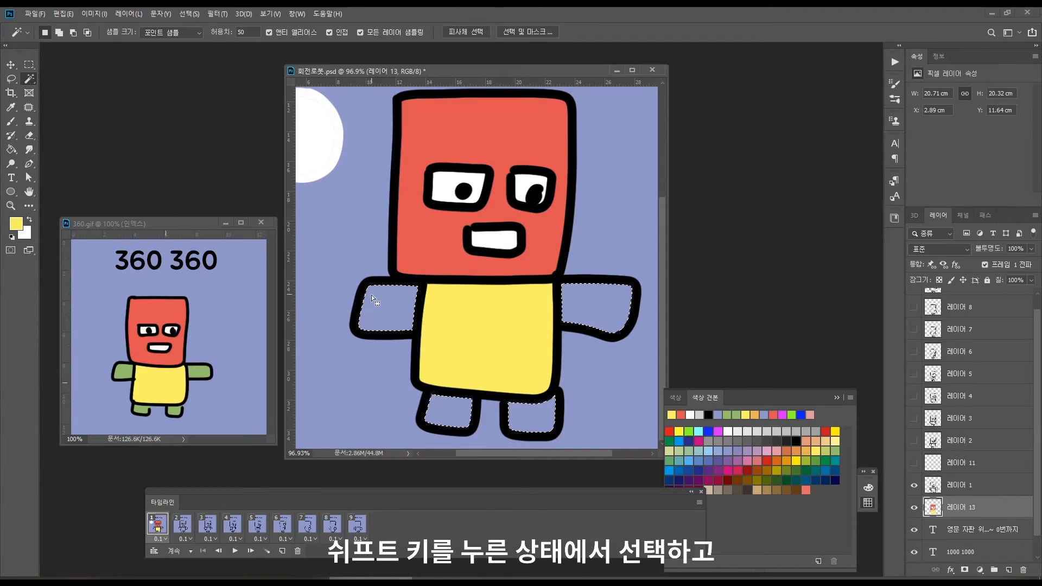
key(i)
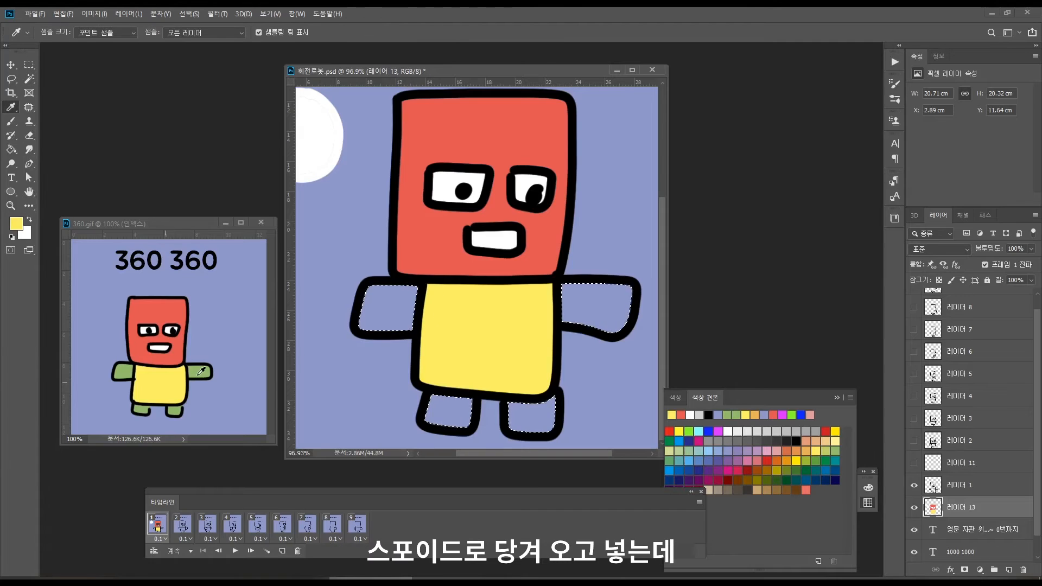
click(201, 371)
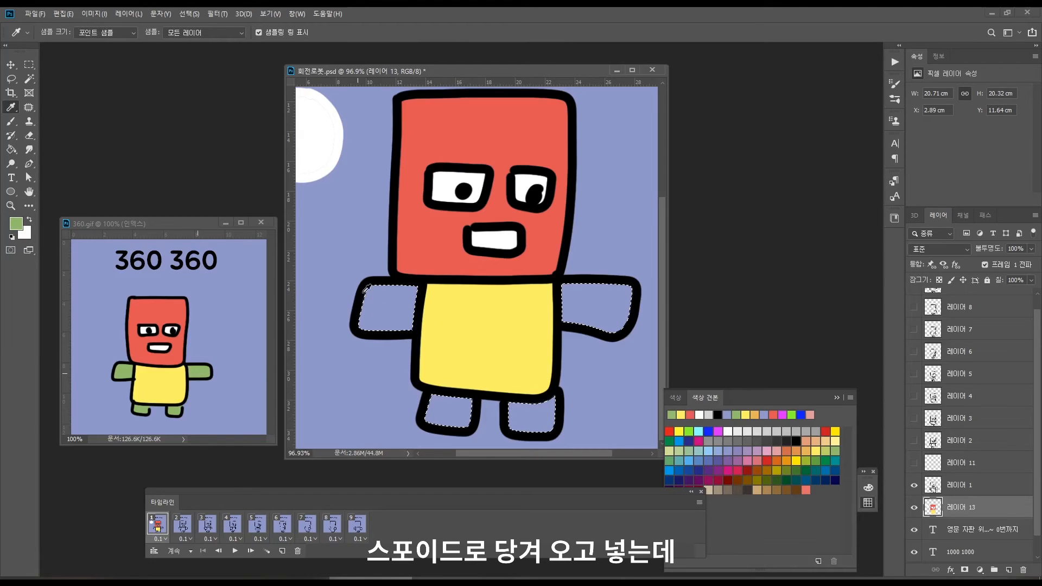
- Fill the selected arms and legs with green one by one using the Paint Bucket, and undo all four fills
key(g)
click(396, 306)
click(589, 304)
click(445, 411)
click(529, 416)
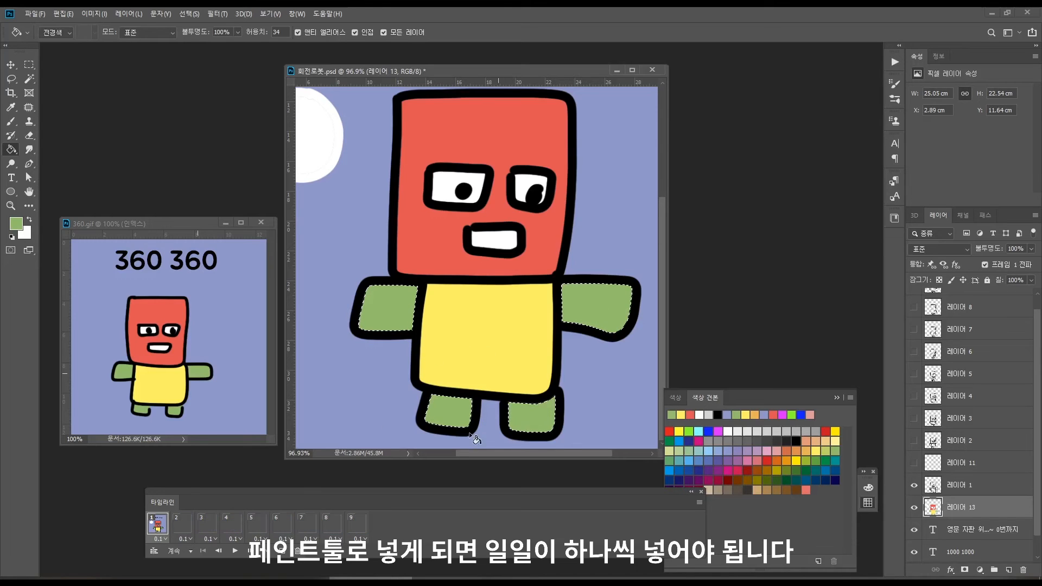
key(ctrl+alt+z)
key(ctrl+alt+z)
key(ctrl+alt+z)
key(ctrl+alt+z)
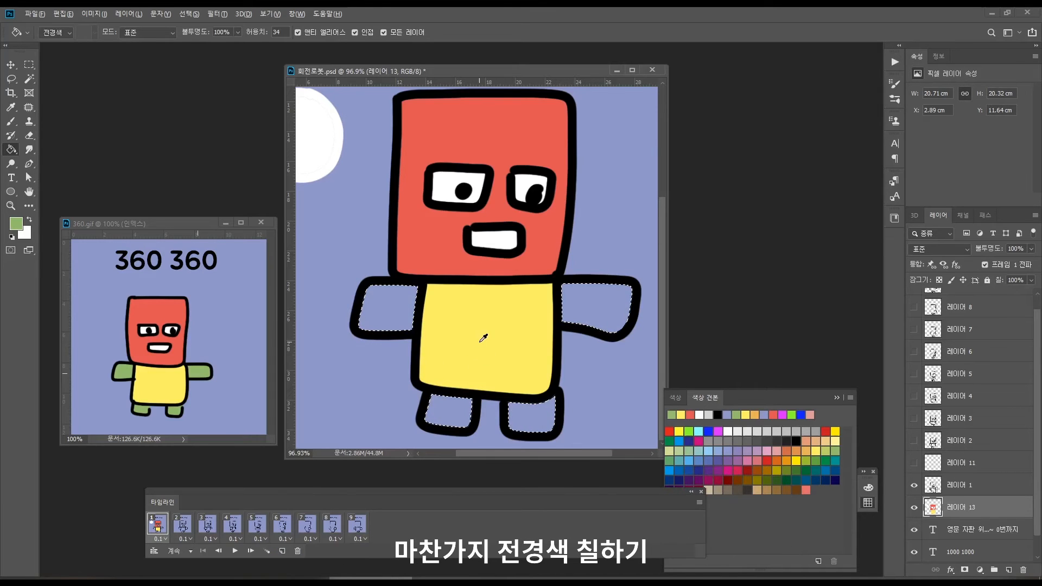
- Fill the whole arm and leg selection with the green foreground color at once on 레이어 13, and clear the selection
key(alt+Delete)
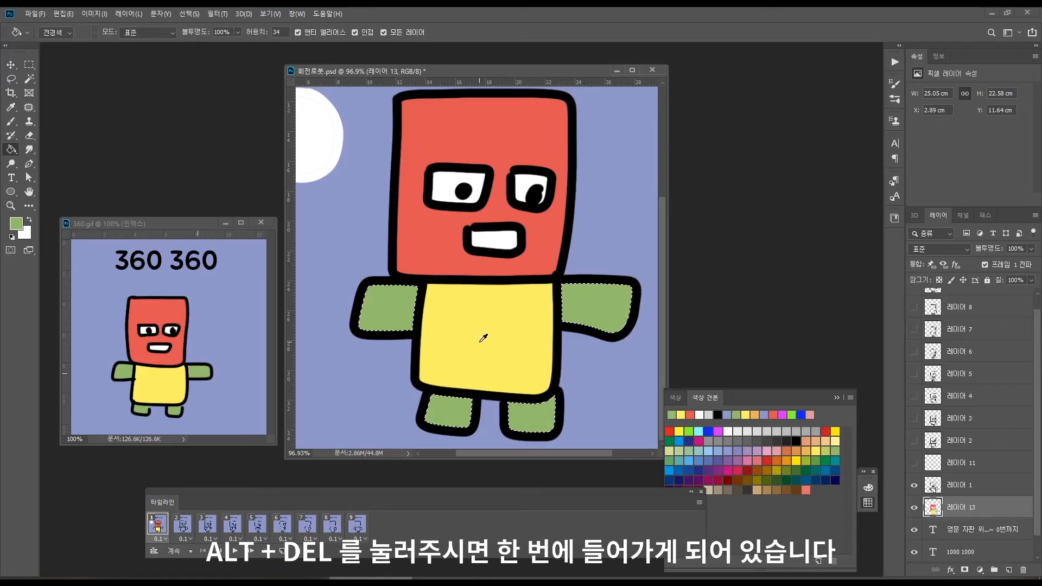
key(ctrl+d)
- Switch to frame 2 and fill the inside of the head on 레이어 11 with the red sampled from the reference robot
click(182, 523)
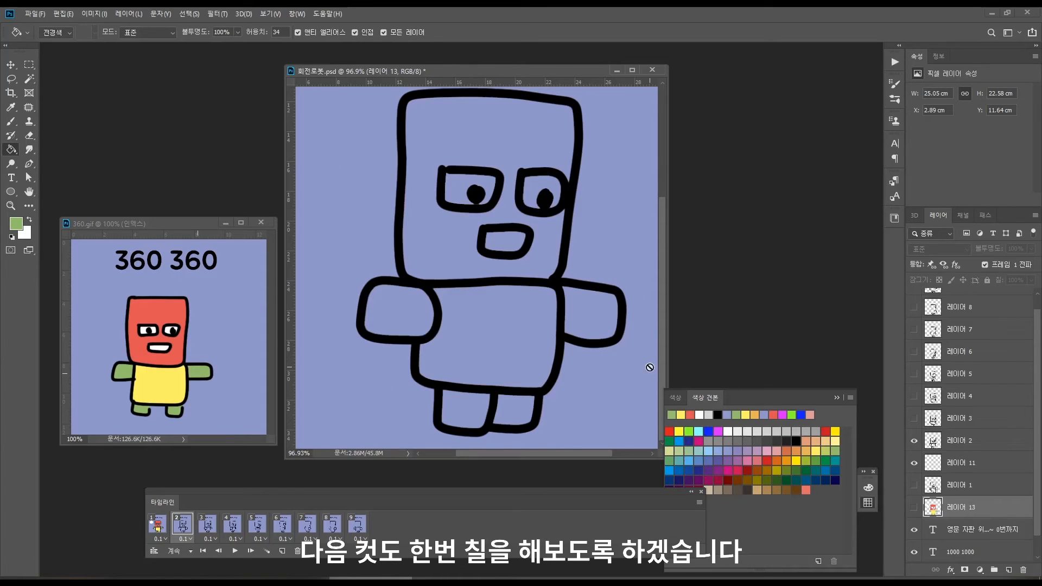
click(949, 468)
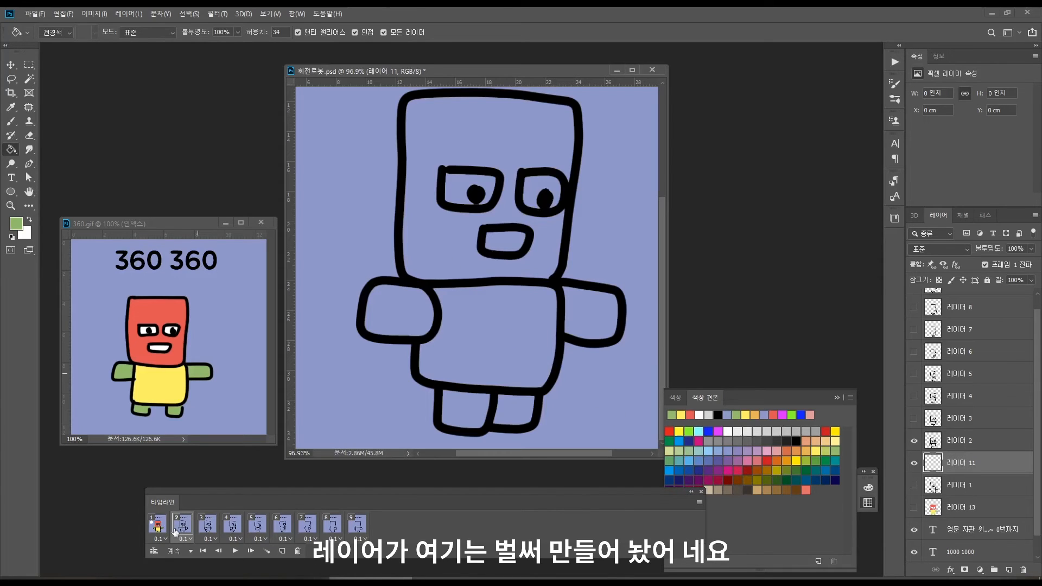
key(w)
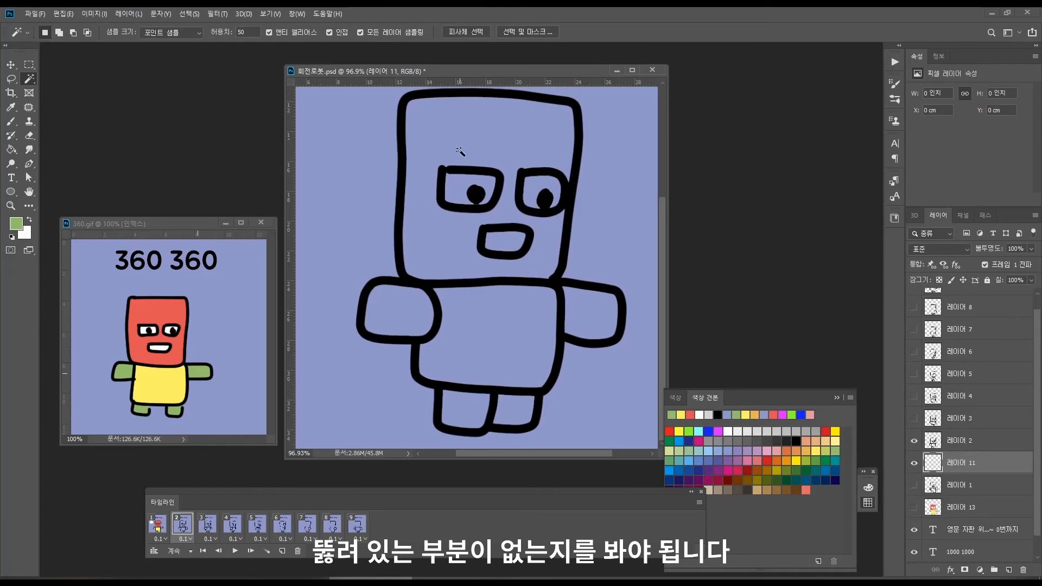
click(431, 179)
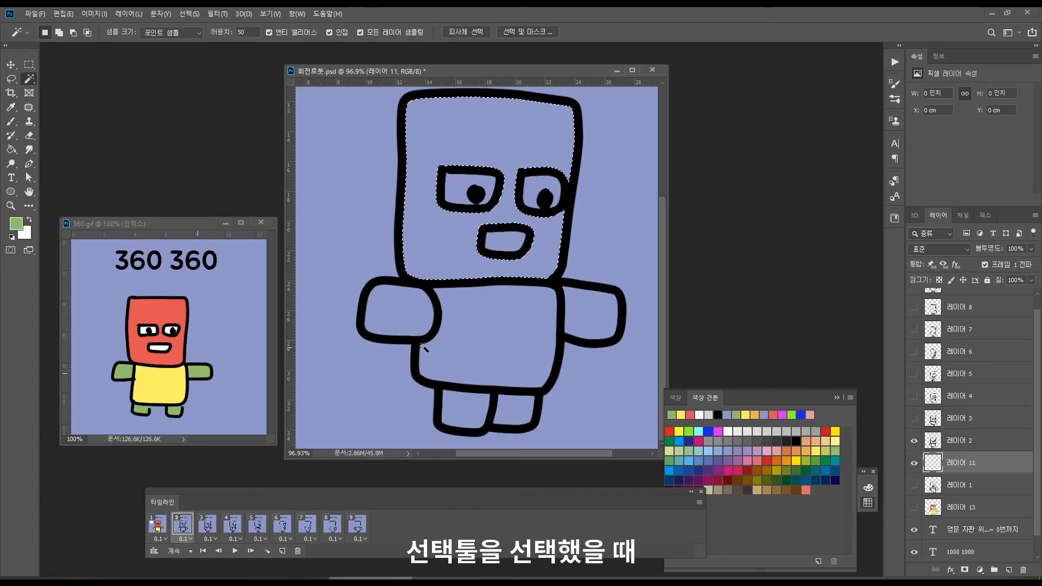
key(i)
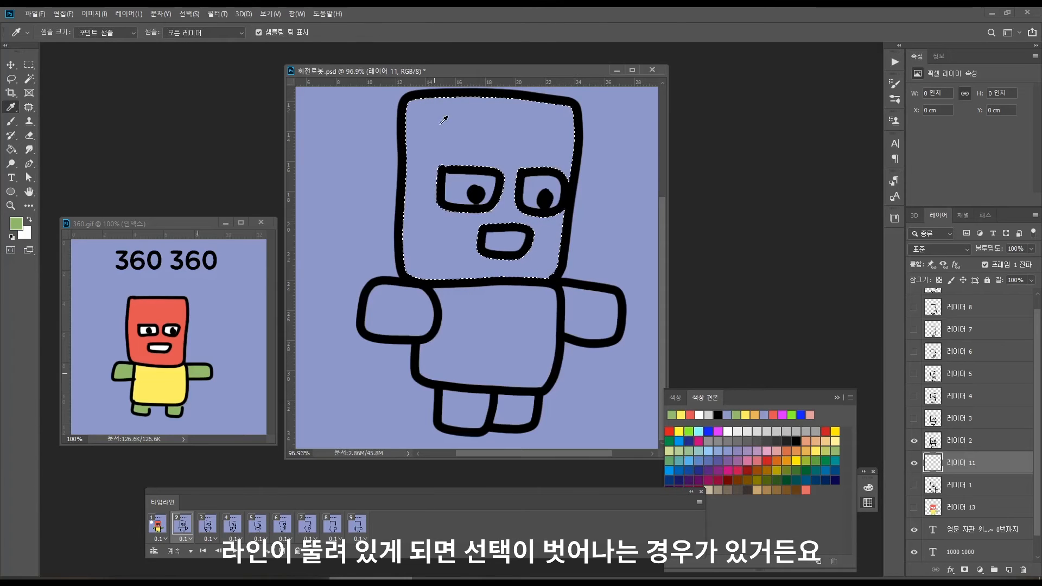
click(163, 316)
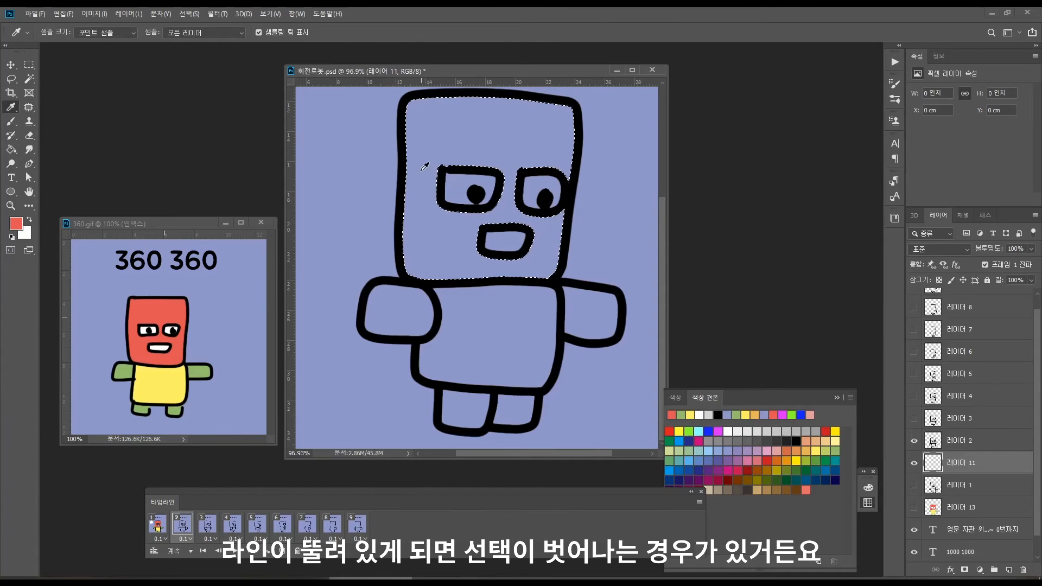
key(g)
click(437, 237)
- Select the insides of both eyes and the mouth in frame 2, fill them with the reference eye's off-white, and clear the selection
key(w)
click(460, 190)
shift+click(537, 200)
shift+click(504, 241)
key(i)
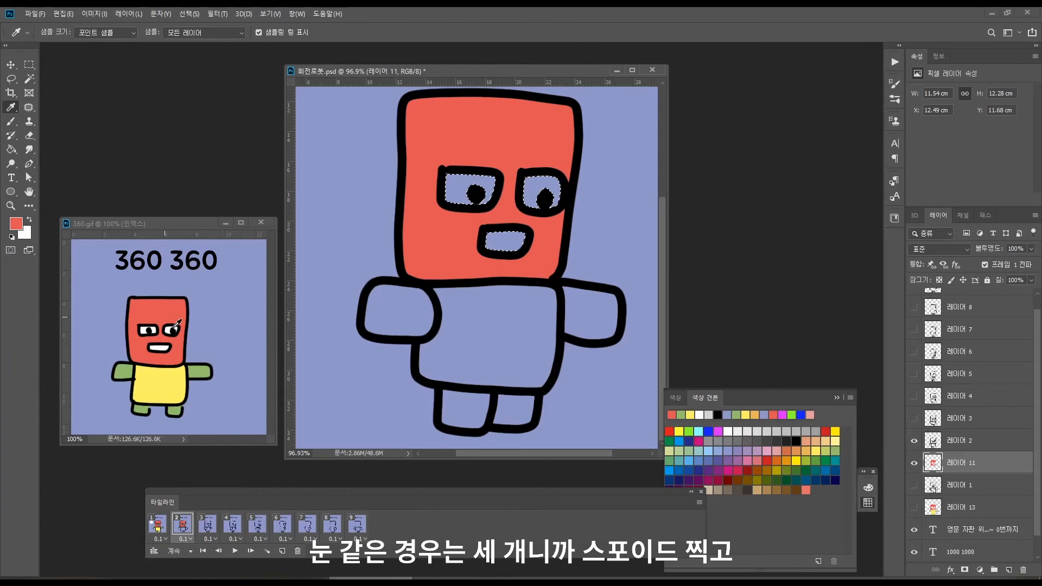
click(170, 328)
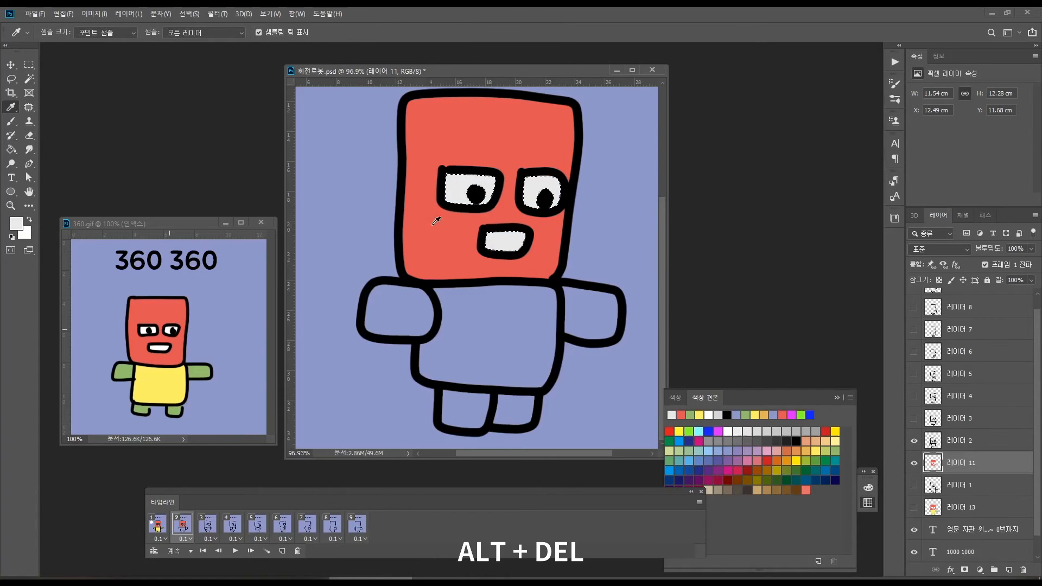
key(ctrl+d)
- Select the insides of both arms and both legs in frame 2 and fill them with the reference robot's green on 레이어 11
key(w)
click(402, 325)
shift+click(600, 314)
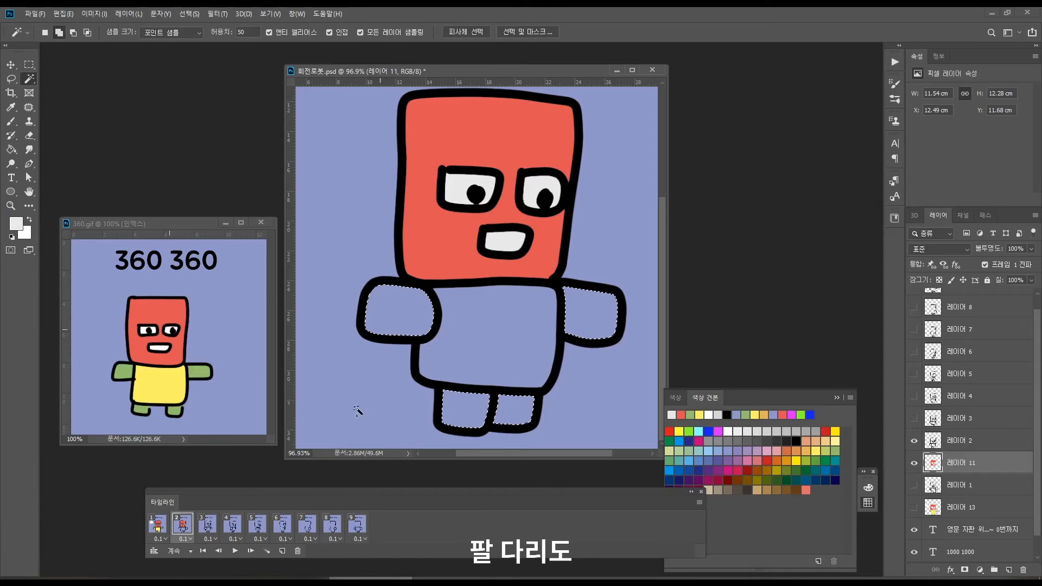
key(i)
click(126, 373)
key(alt+Delete)
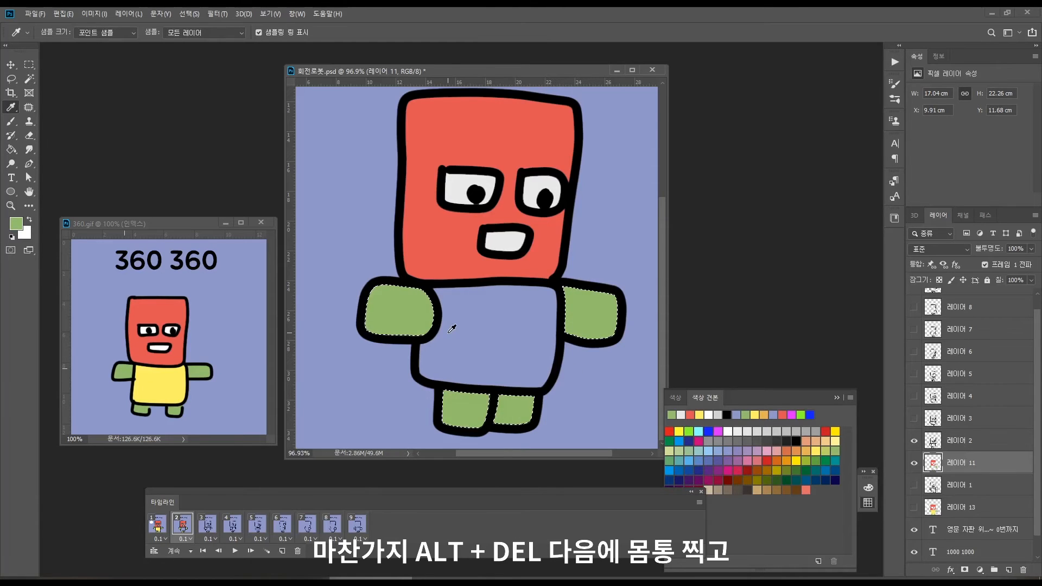
- Select the inside of the torso in frame 2 and fill it with the reference robot's yellow using the Paint Bucket
key(w)
click(477, 334)
key(i)
click(161, 389)
key(g)
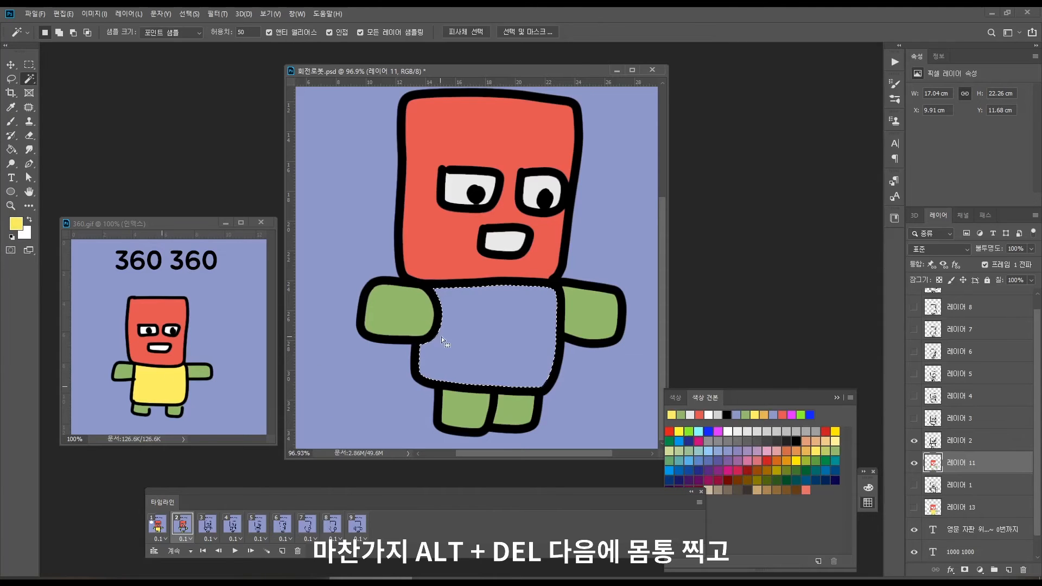
click(474, 332)
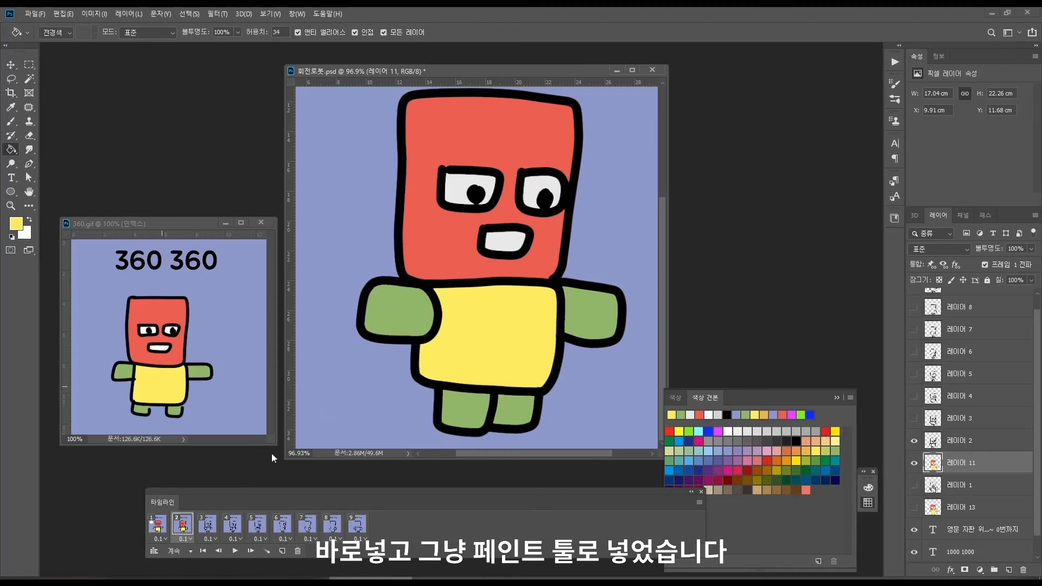
- Switch to frame 3, select the inside of the head, and fill it with the reference red on a new layer beneath 레이어 3
click(217, 522)
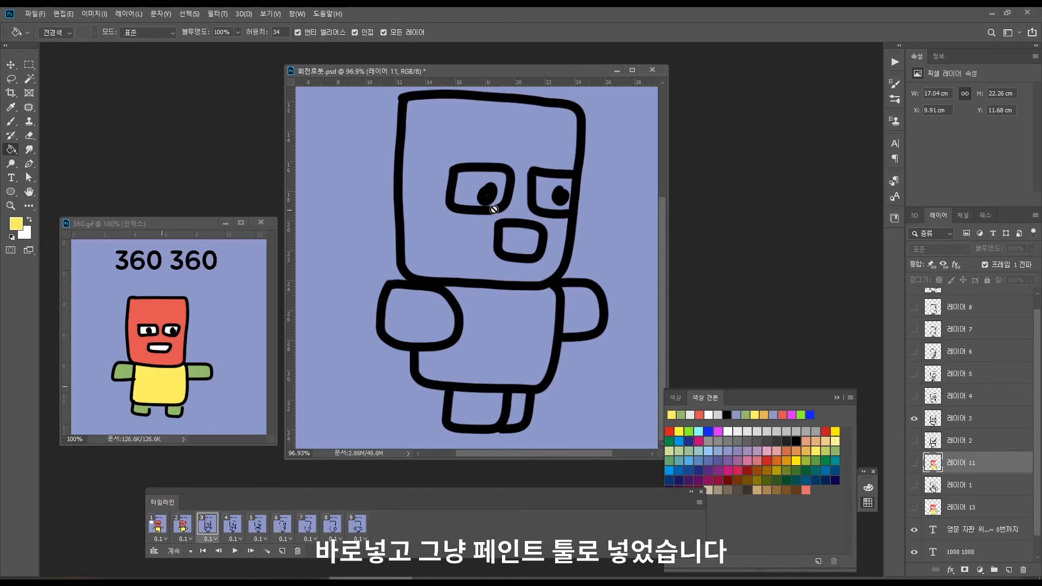
key(w)
click(462, 255)
key(i)
click(180, 308)
key(g)
click(437, 210)
click(488, 227)
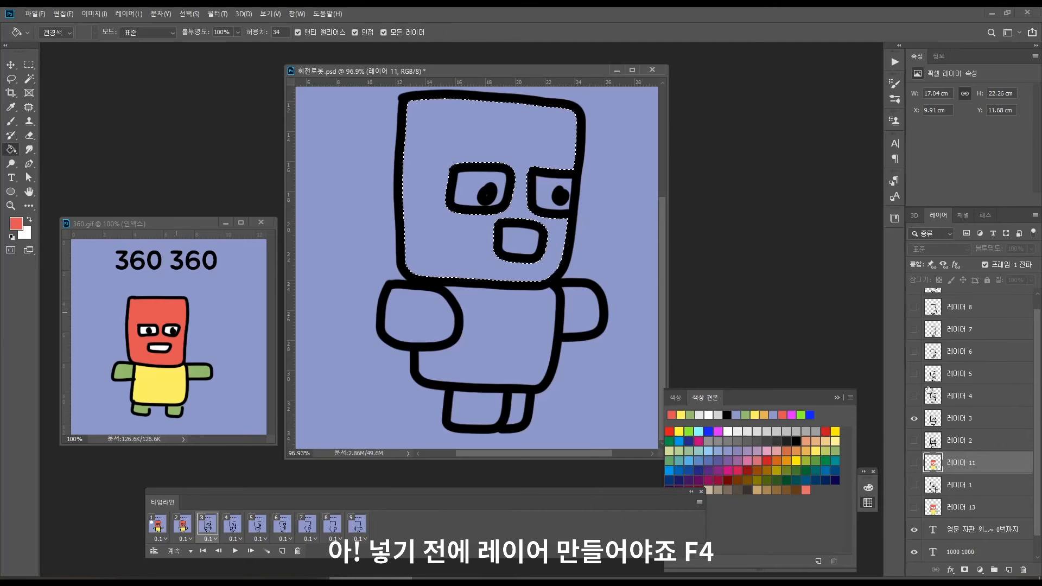
key(F4)
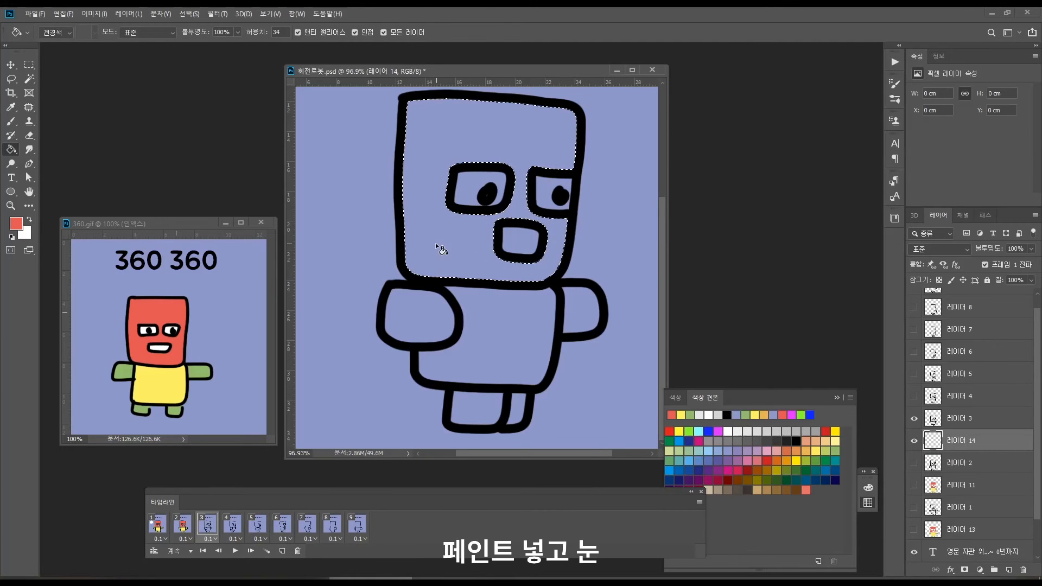
click(440, 241)
- Select the insides of both eyes and the mouth in frame 3, fill them with the white background color, and clear the selection
key(w)
click(504, 204)
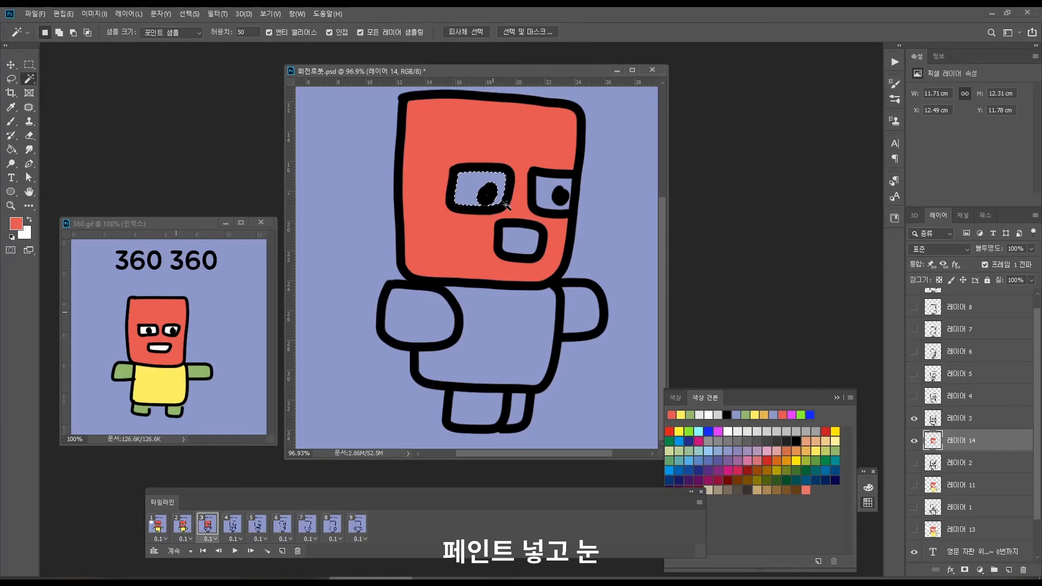
key(i)
click(158, 347)
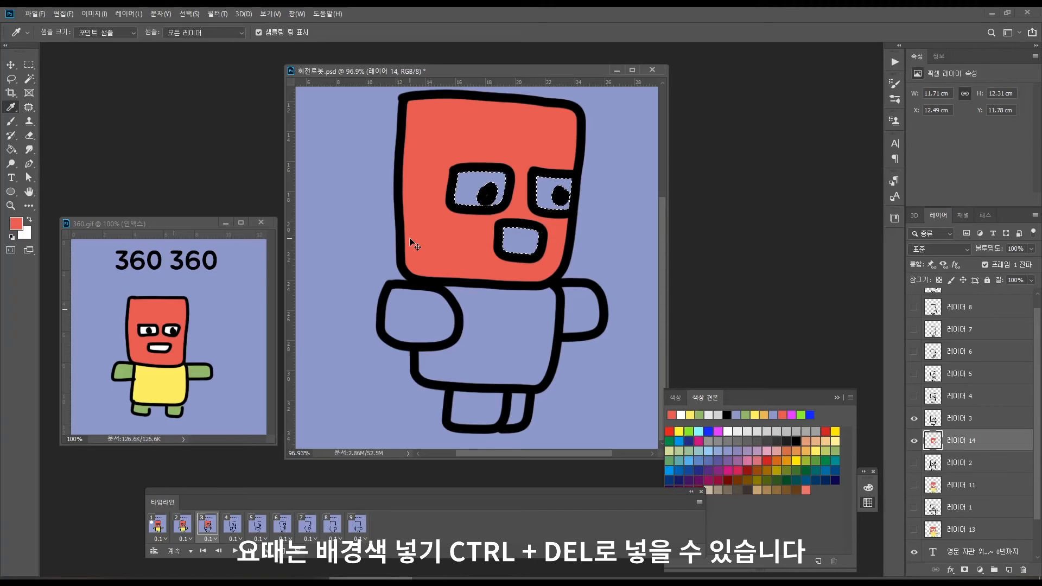
key(ctrl+Delete)
key(ctrl+d)
- Fill frame 3's torso with the reference yellow and its arms and legs with the reference green, with the selection cleared
key(w)
click(505, 326)
click(158, 386)
click(169, 381)
key(alt+Delete)
key(ctrl+d)
click(421, 316)
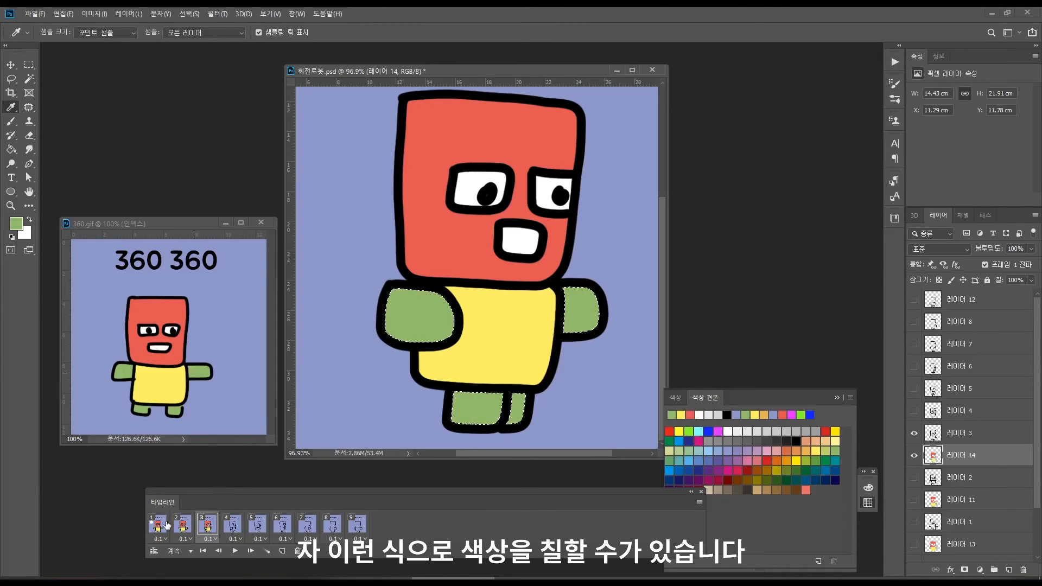
click(162, 526)
click(183, 529)
click(208, 525)
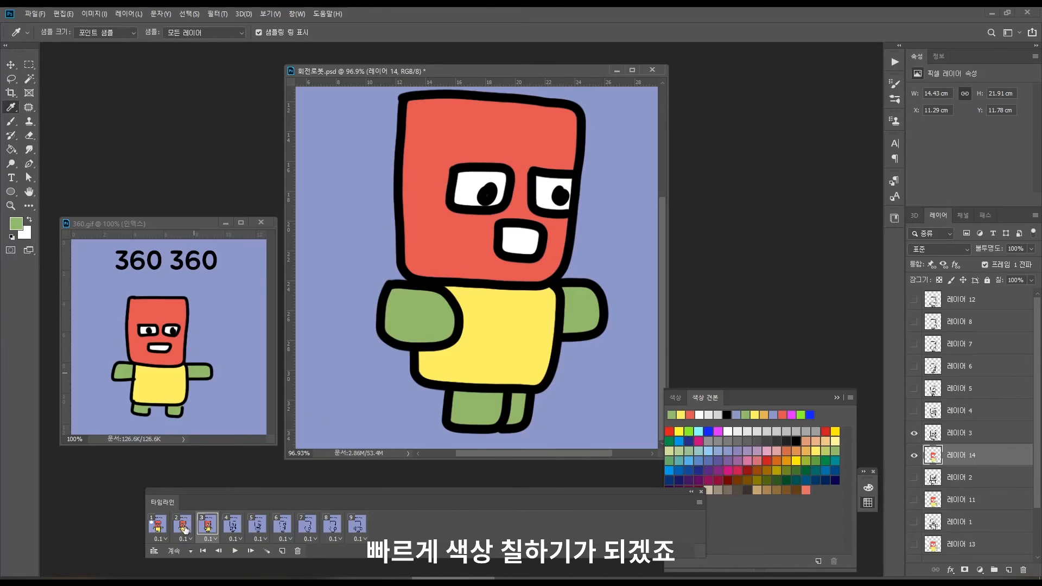
- Switch to frame 4, add a layer beneath 레이어 4, and fill the inside of the head with the reference red
click(232, 524)
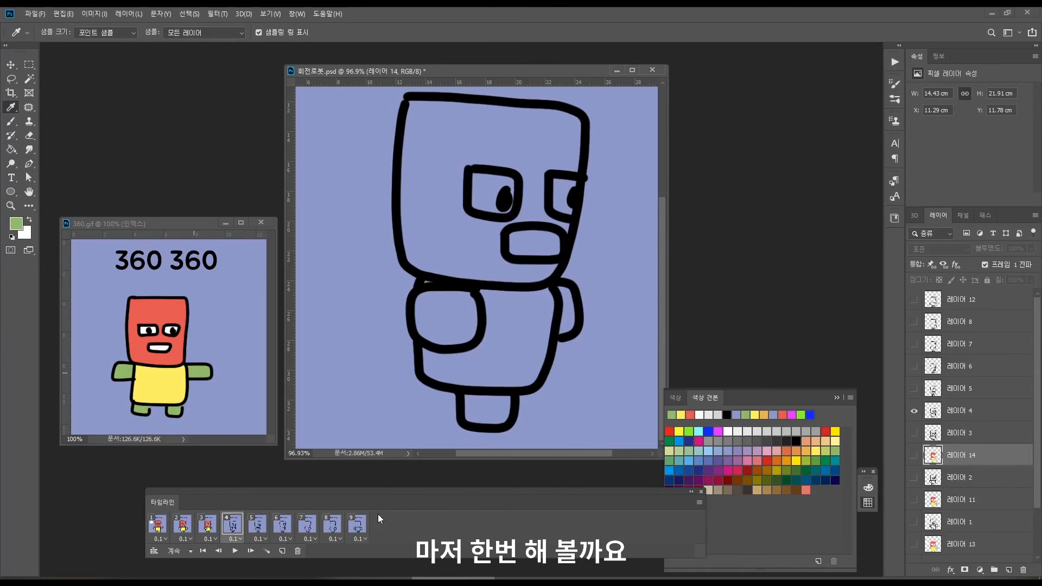
click(964, 439)
key(ctrl+shift+alt+n)
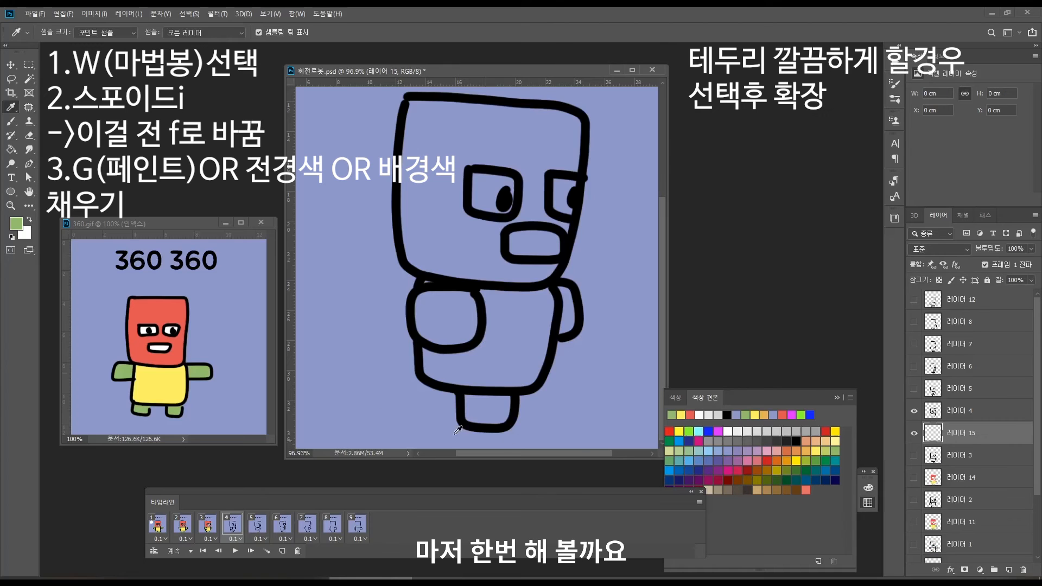
key(w)
click(458, 267)
key(i)
click(174, 304)
key(alt+Delete)
- Select the insides of both eyes and the mouth in frame 4 and fill them with the white background color
key(w)
click(484, 188)
shift+click(563, 194)
shift+click(533, 244)
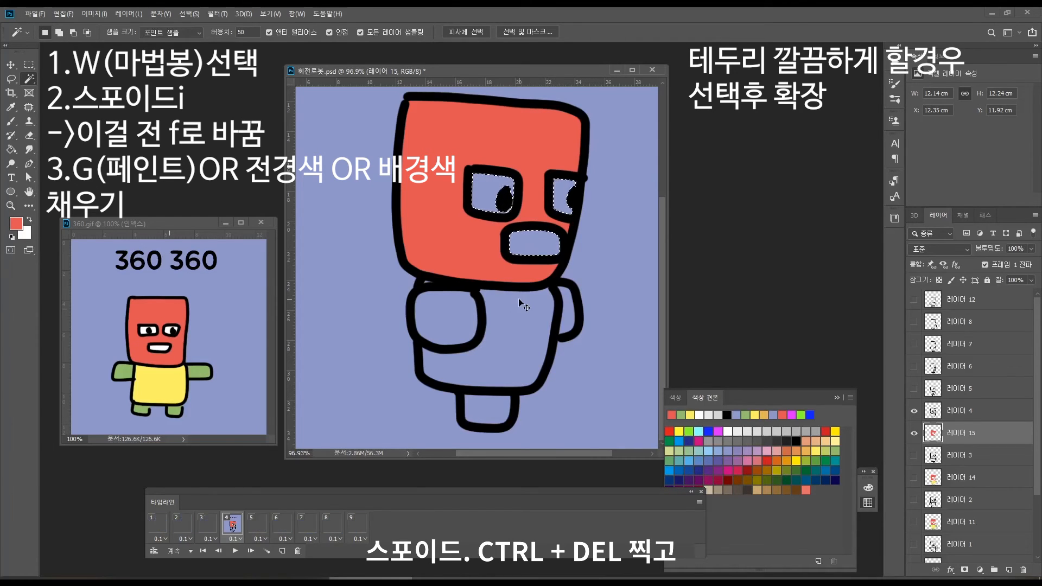
key(ctrl+Delete)
- Fill frame 4's torso with the reference yellow and brush the same color into the small gap between the head and the near arm
click(505, 336)
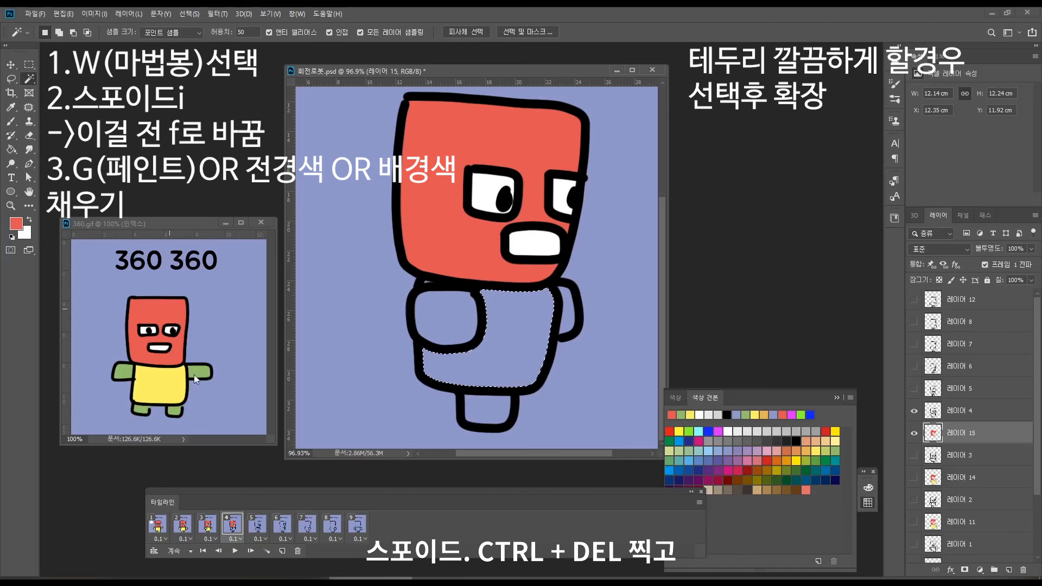
key(i)
click(153, 389)
key(alt+Delete)
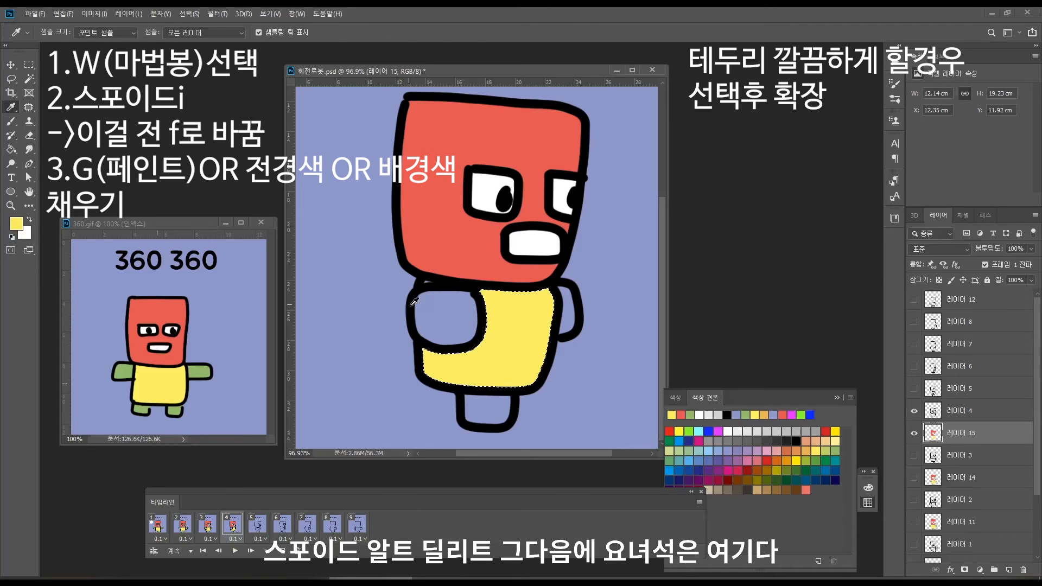
key(b)
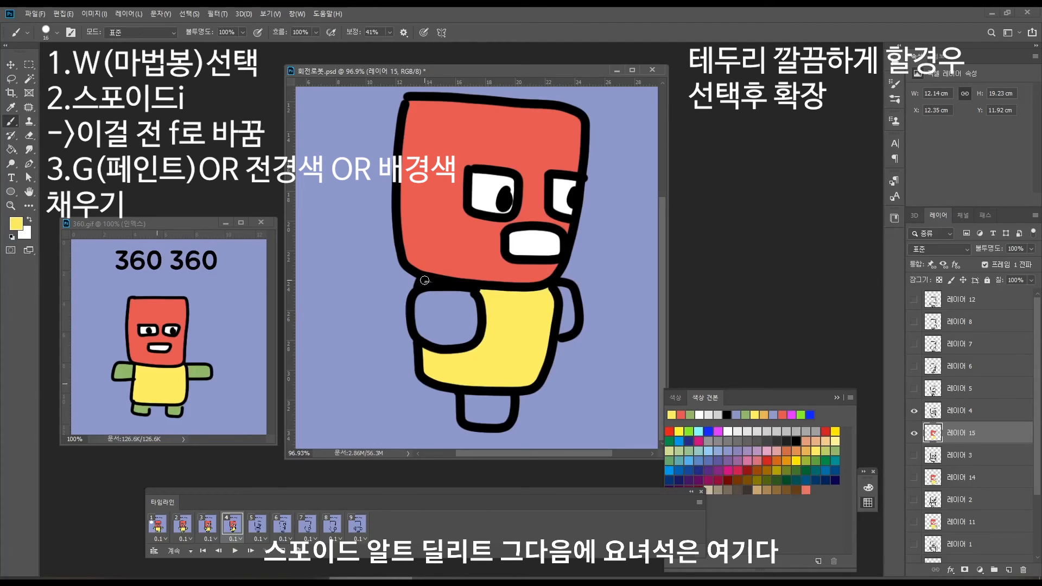
- Select the insides of both arms and the leg in frame 4, fill them with the reference green, and clear the selection
key(w)
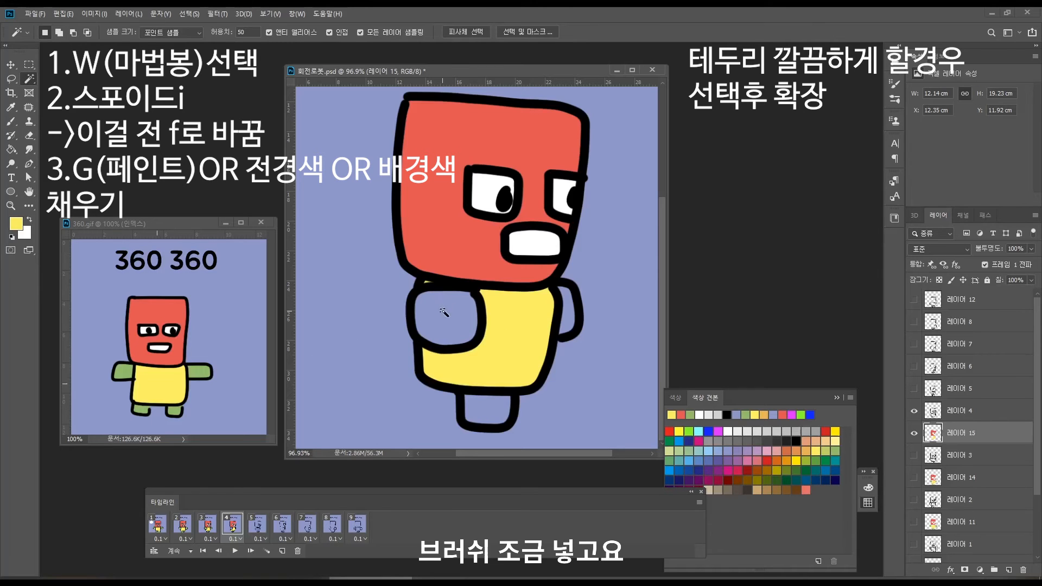
click(439, 303)
click(478, 413)
key(i)
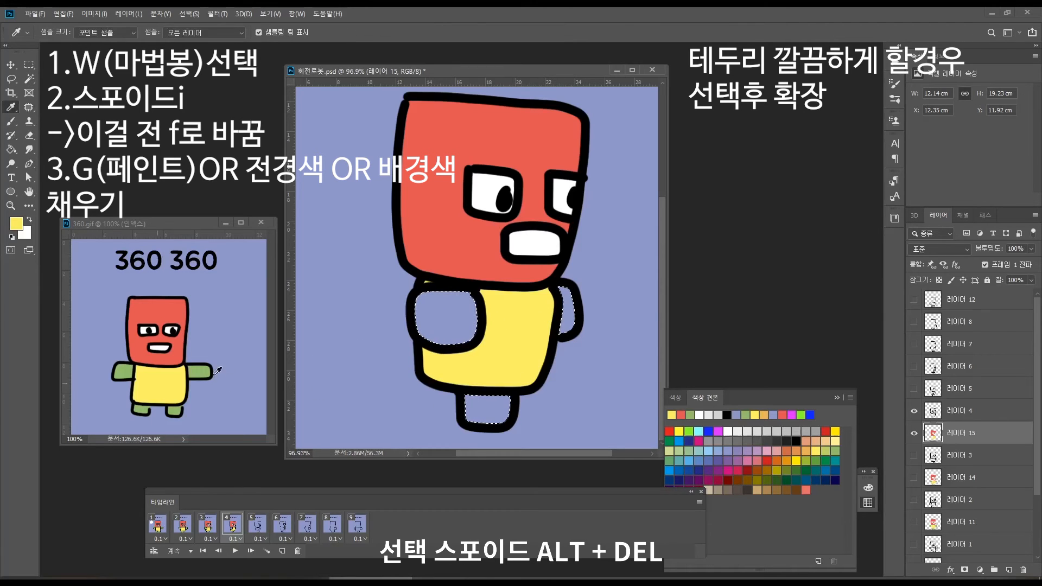
key(alt+Delete)
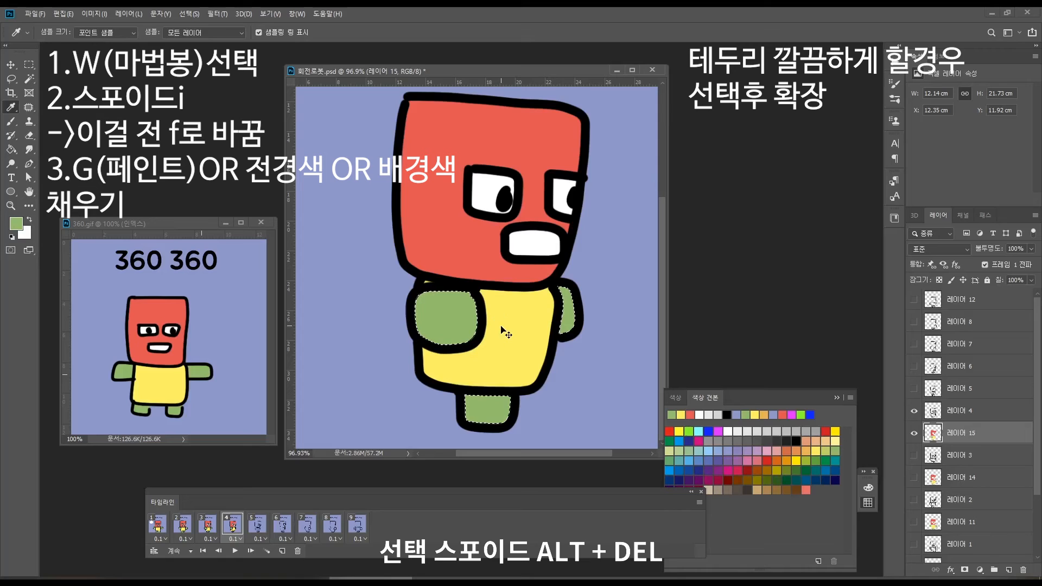
key(ctrl+d)
- Switch to frame 5, add a layer beneath 레이어 5, and fill the inside of the head with the reference red
click(257, 524)
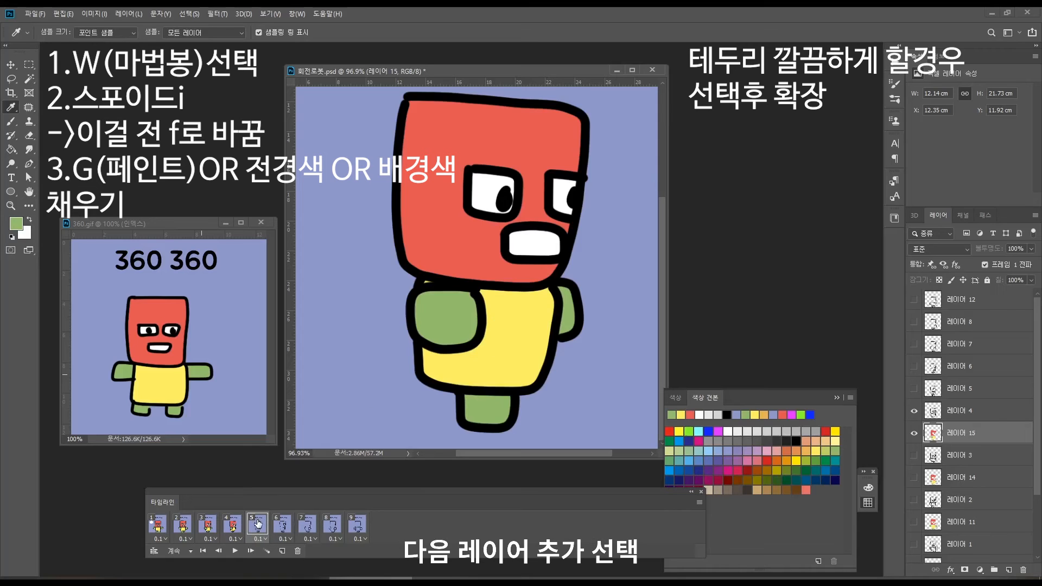
click(962, 412)
key(ctrl+shift+alt+n)
key(w)
click(477, 200)
key(i)
click(179, 317)
key(g)
click(465, 218)
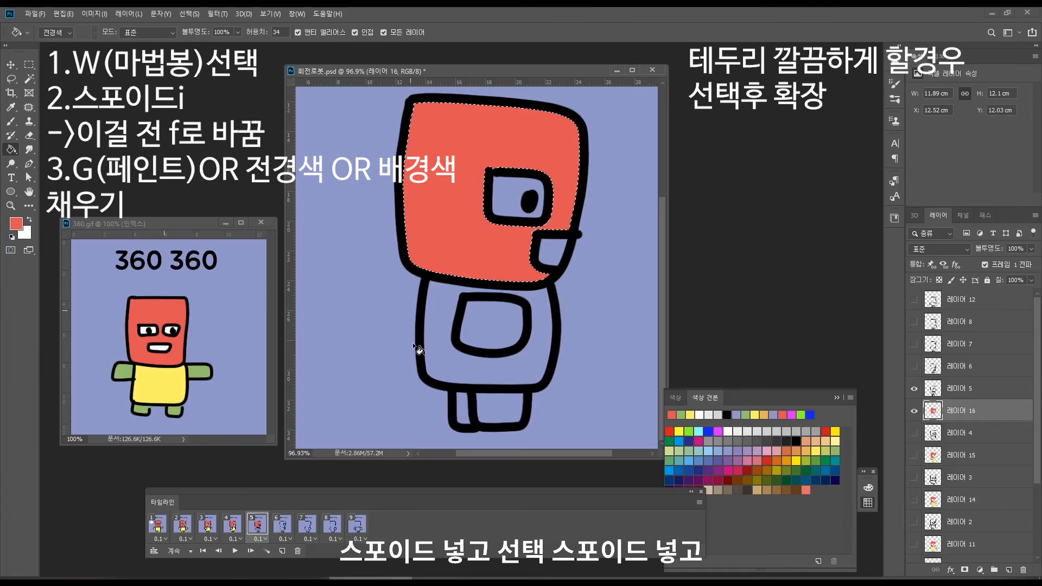
- Select the inside of the torso around the arm in frame 5 and fill it with the reference yellow using the Paint Bucket
key(w)
click(443, 326)
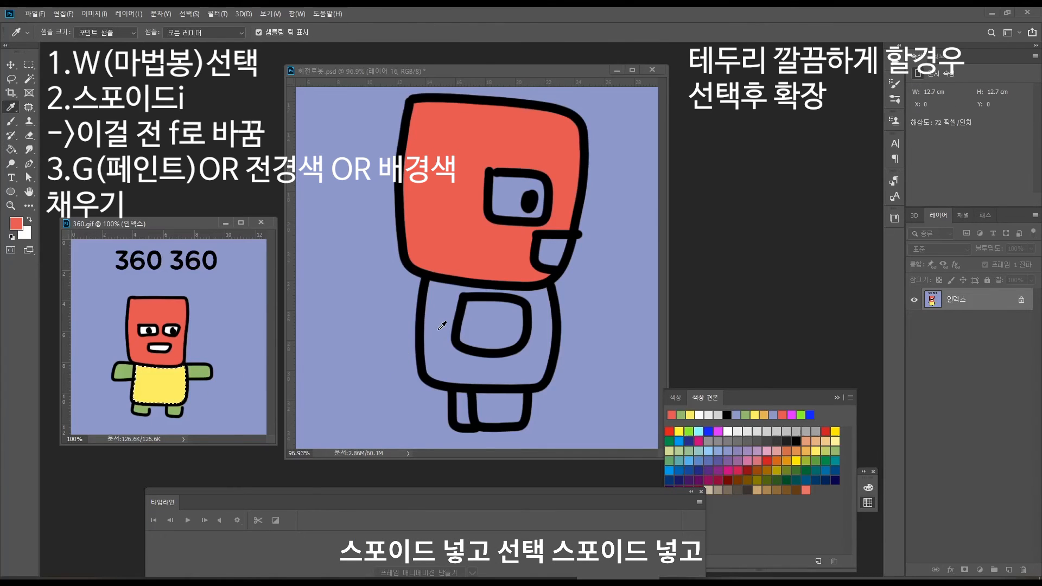
key(g)
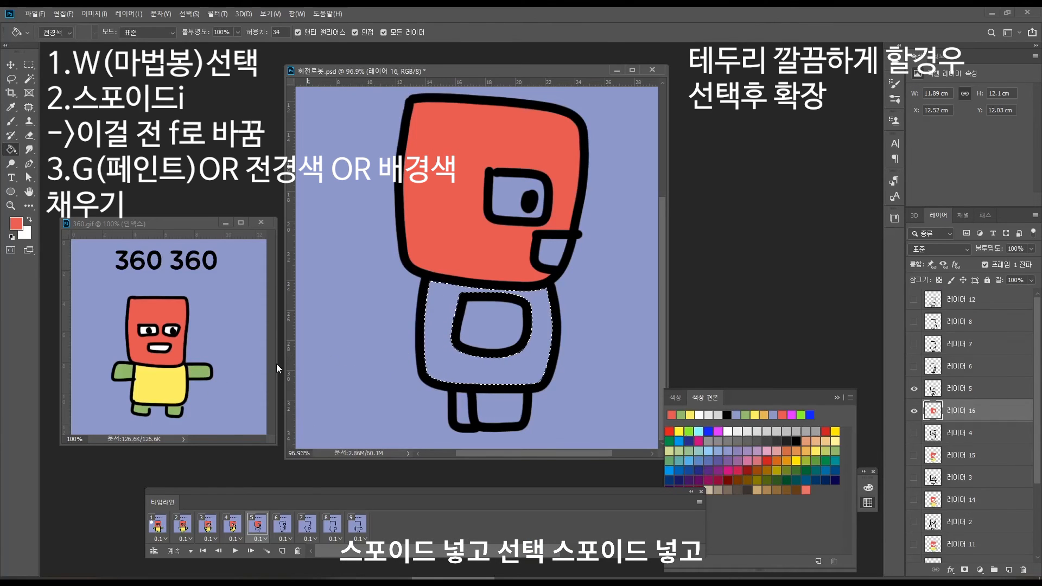
key(i)
click(201, 382)
key(g)
click(448, 369)
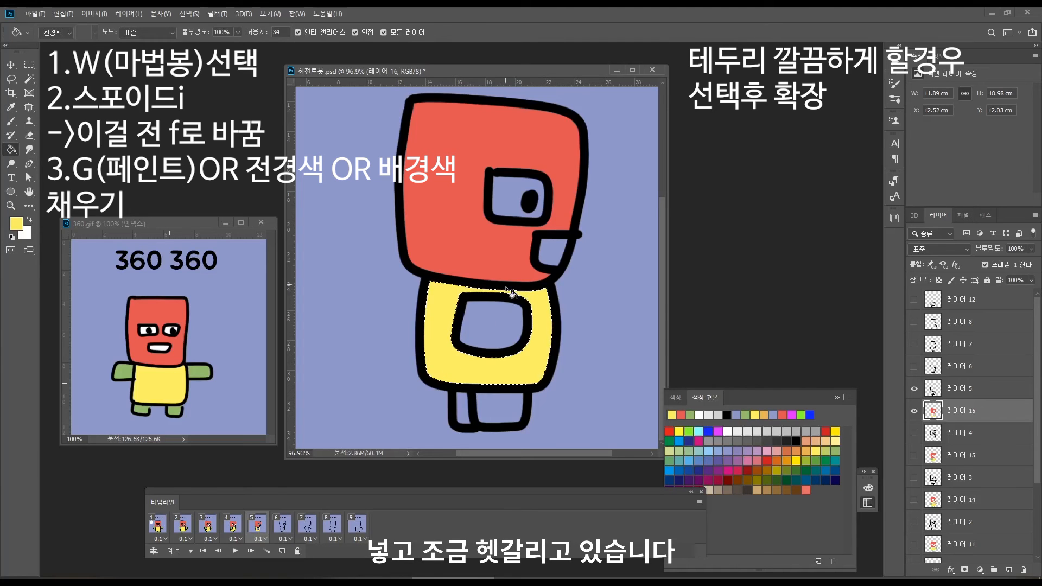
- Select the insides of the eye and mouth in frame 5 and fill them with white sampled from the reference mouth
key(w)
click(507, 196)
shift+click(553, 253)
key(i)
click(163, 343)
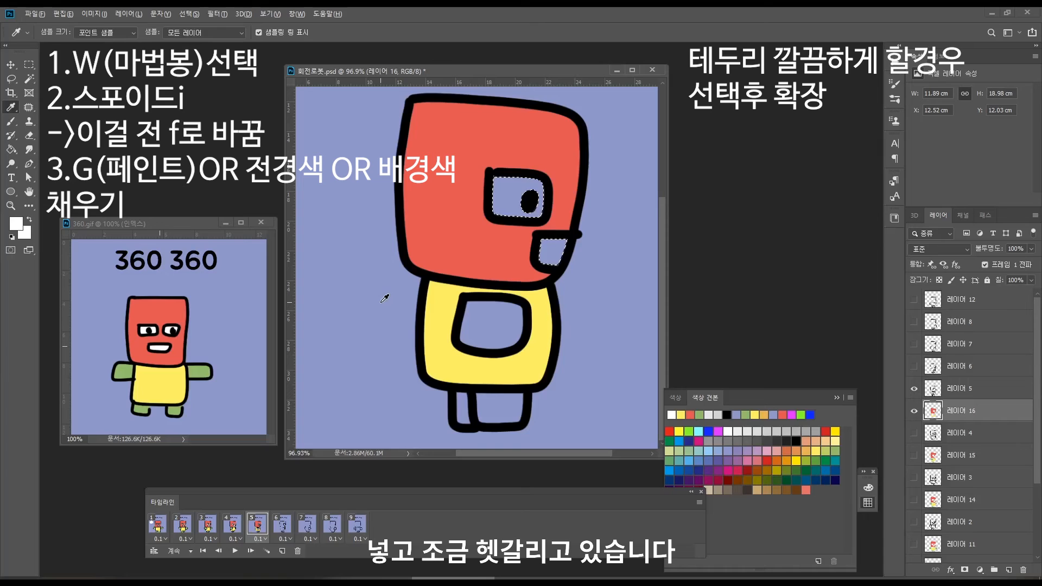
key(alt+BackSpace)
- Select the insides of the arm and both legs in frame 5 and fill them with the green sampled from the reference arm
key(w)
click(472, 326)
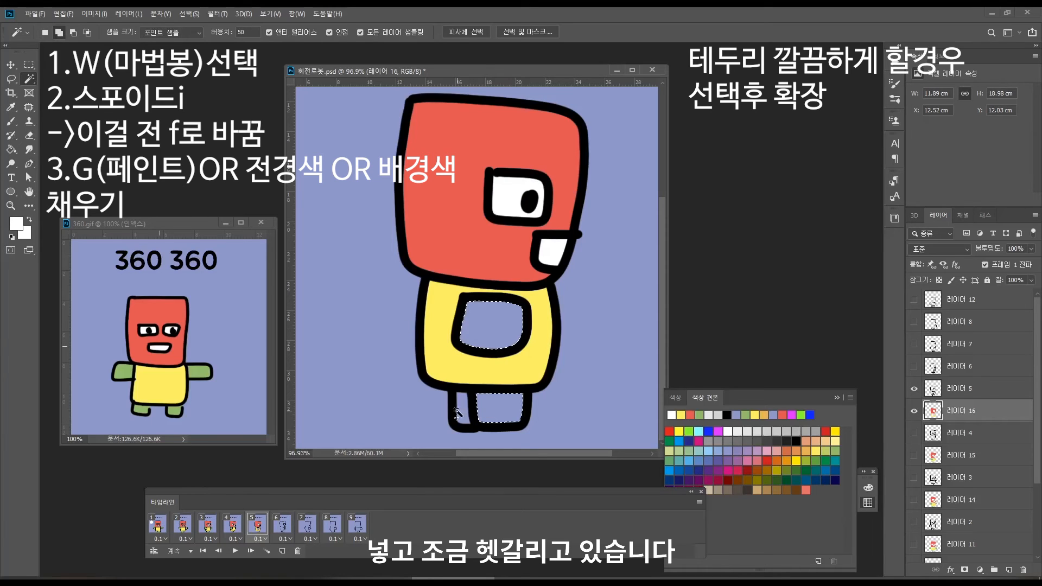
shift+click(460, 414)
key(i)
click(200, 372)
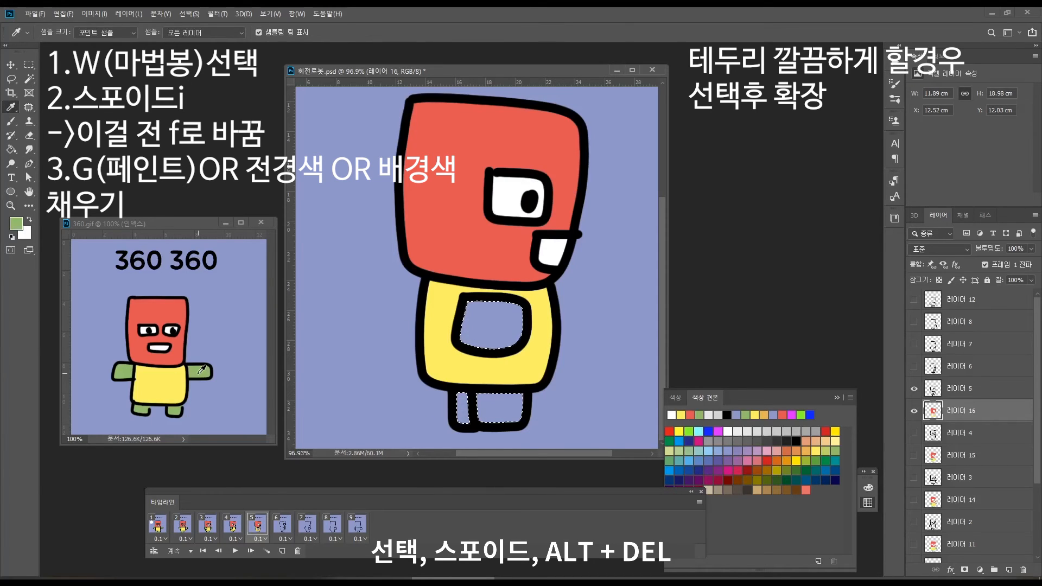
key(alt+Delete)
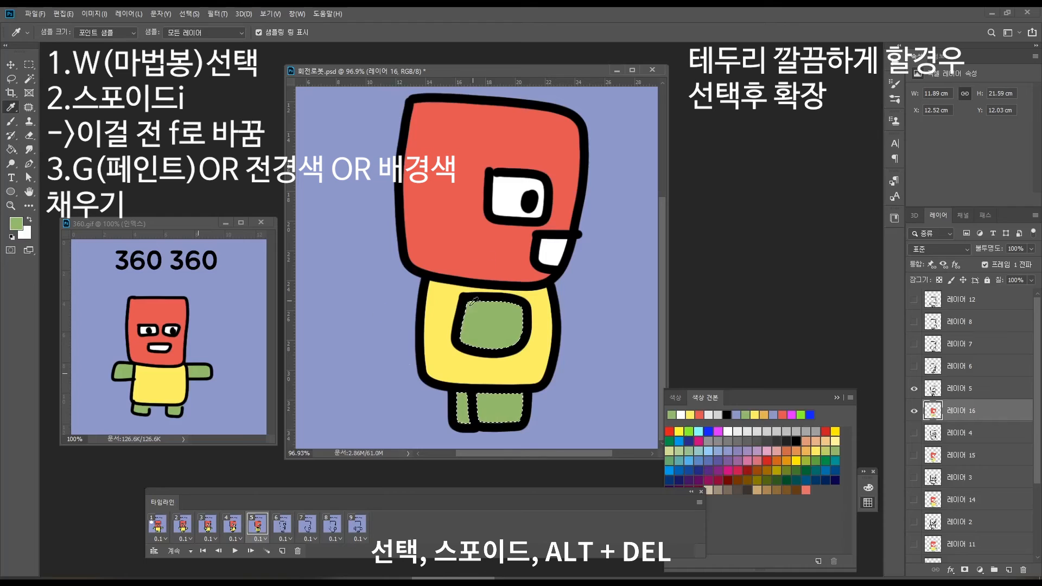
- Switch to frame 6, add a layer beneath 레이어 6, and fill the inside of the head with the reference red
click(282, 525)
key(ctrl+shift+alt+n)
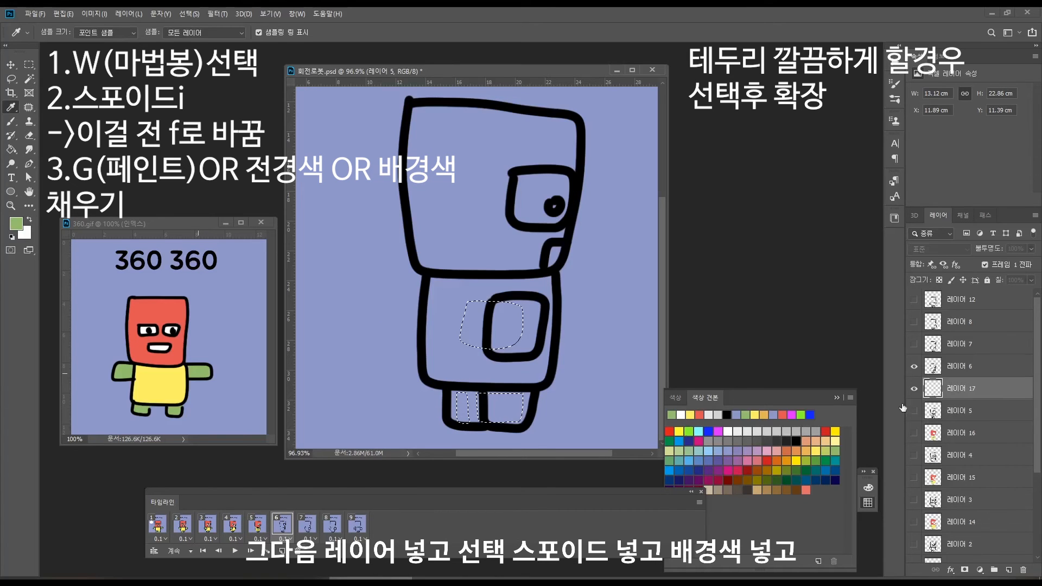
key(w)
click(462, 212)
key(i)
click(184, 319)
key(g)
click(452, 261)
- Select the insides of the eye and mouth in frame 6 and fill them with the white background color
key(w)
click(534, 198)
key(ctrl+BackSpace)
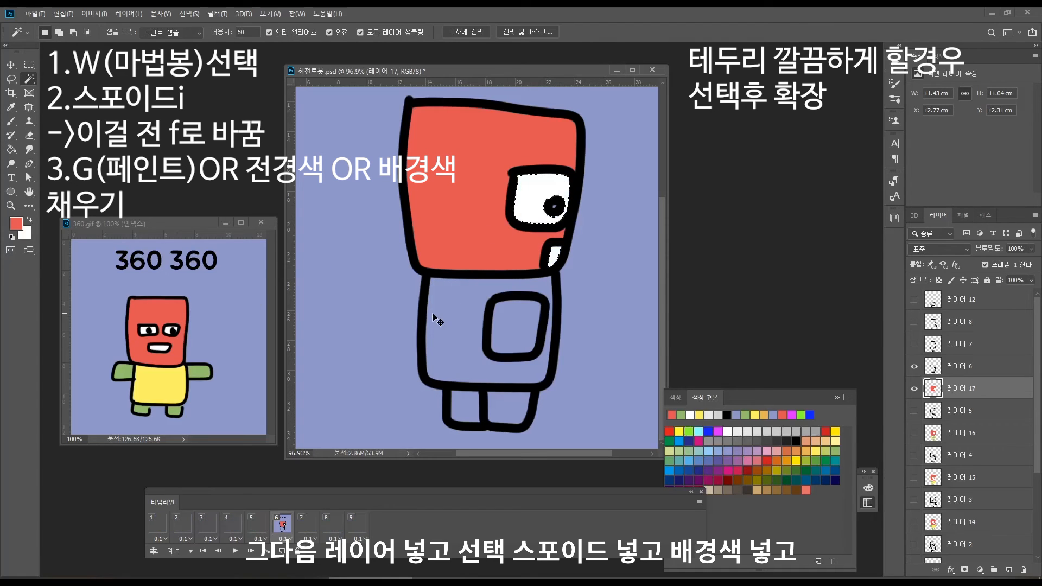
- Select the inside of the torso in frame 6 and fill it with the yellow sampled from the reference torso
click(470, 289)
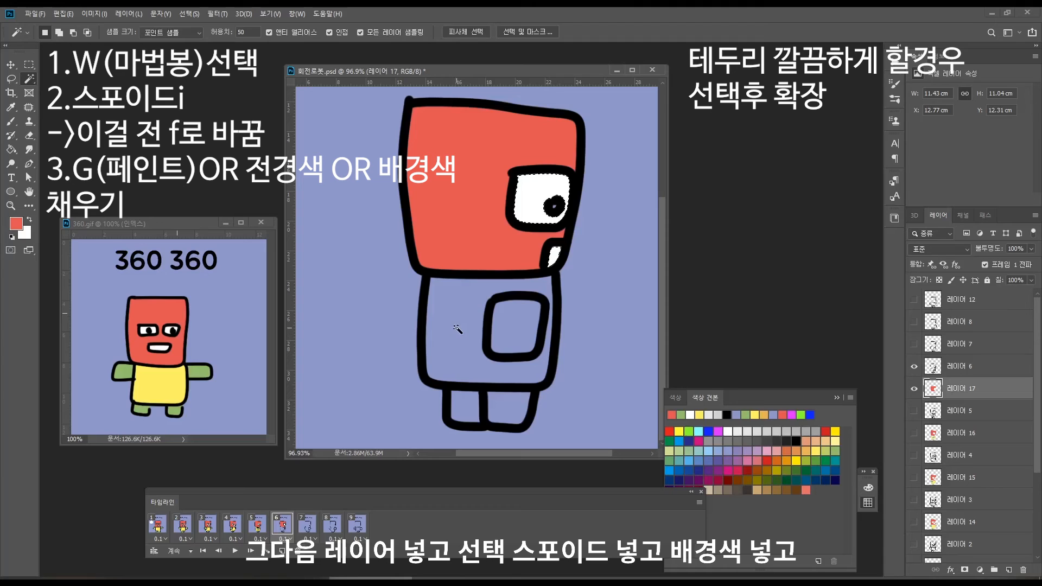
key(i)
click(162, 380)
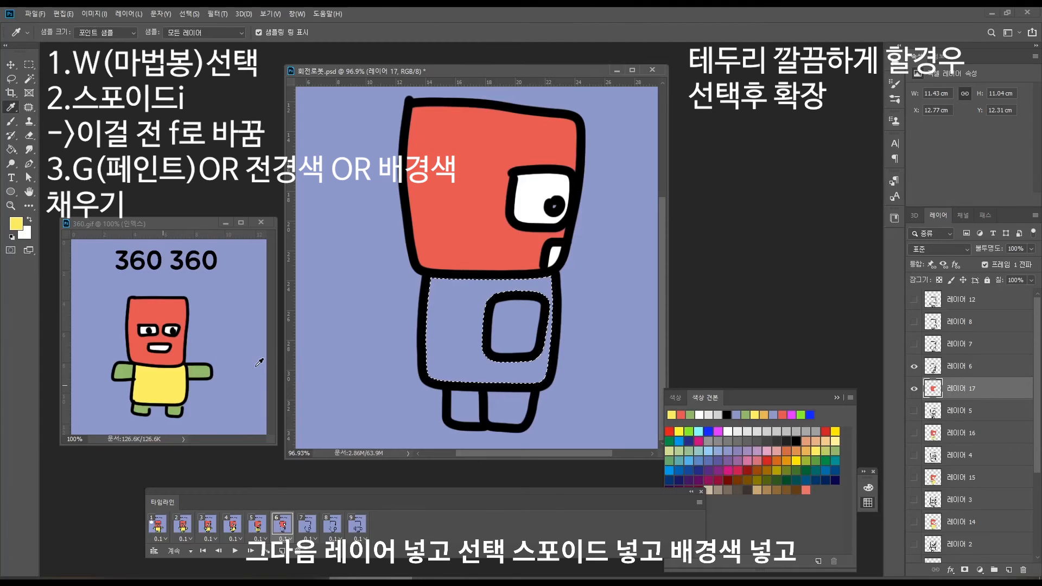
key(alt+BackSpace)
- Select the insides of the arm and both legs in frame 6 and fill them with the reference green
key(w)
click(510, 352)
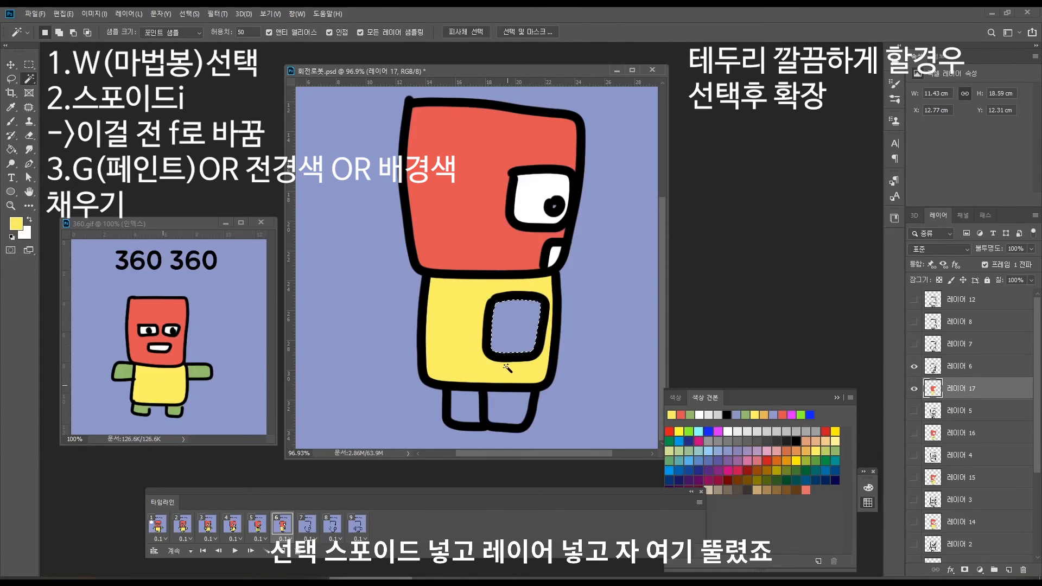
key(i)
click(211, 370)
key(alt+BackSpace)
- Switch to frame 7, add a layer beneath 레이어 7, and brush the reference red over the gap above the eye outline
click(307, 524)
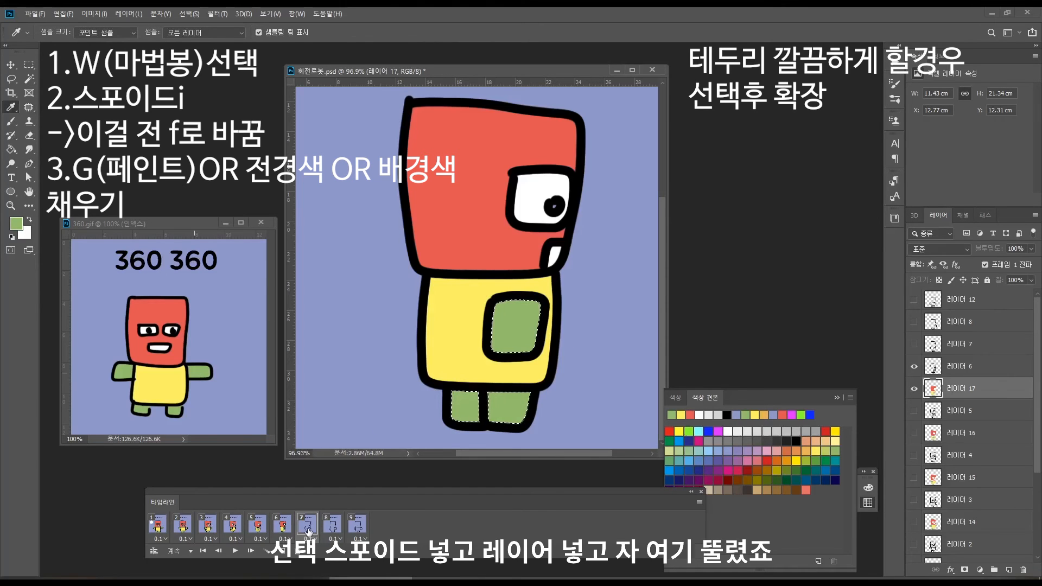
click(951, 370)
key(ctrl+shift+alt+n)
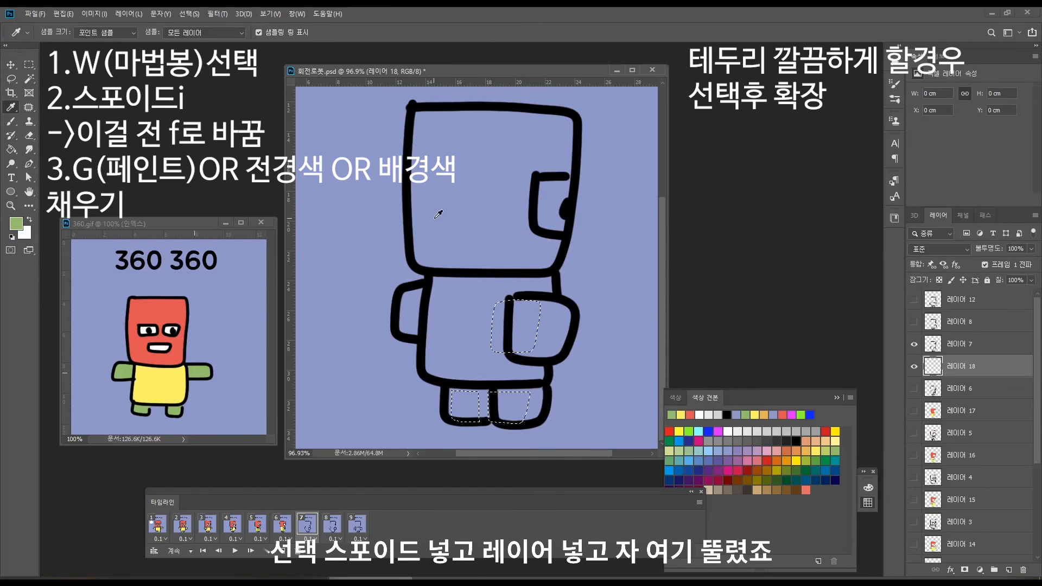
key(w)
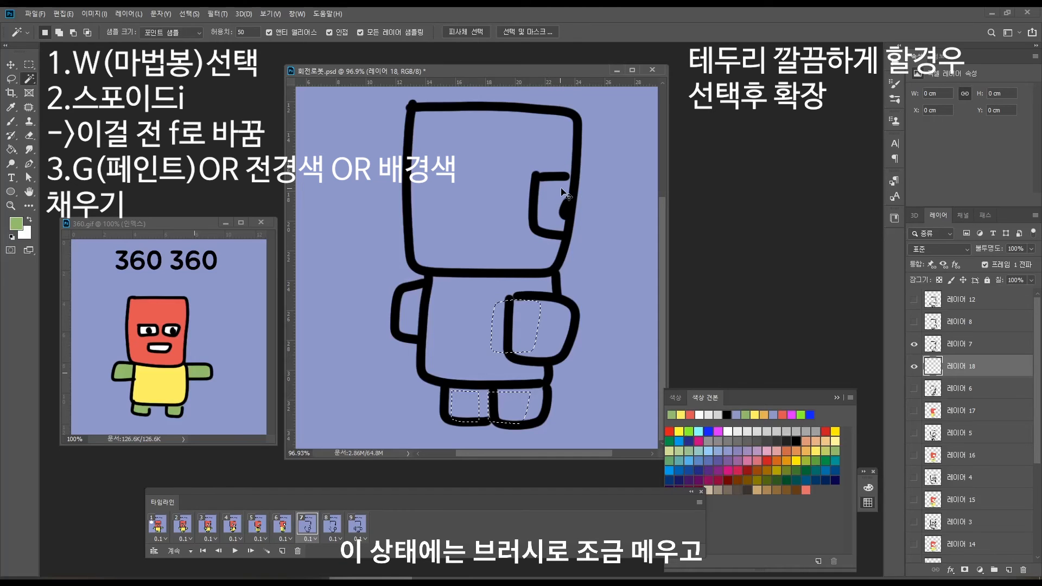
key(b)
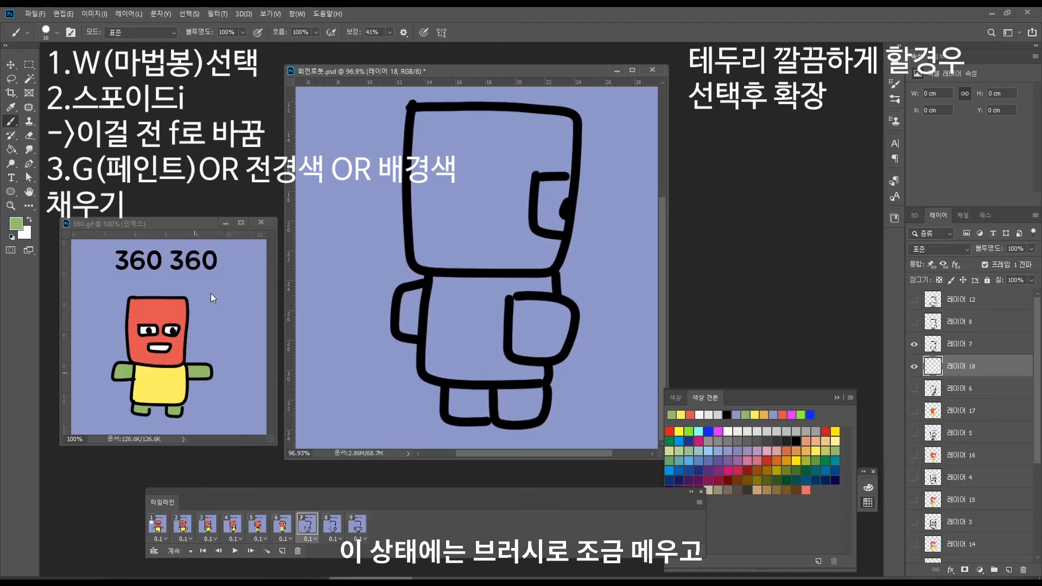
alt+click(174, 310)
drag(562, 170, 567, 173)
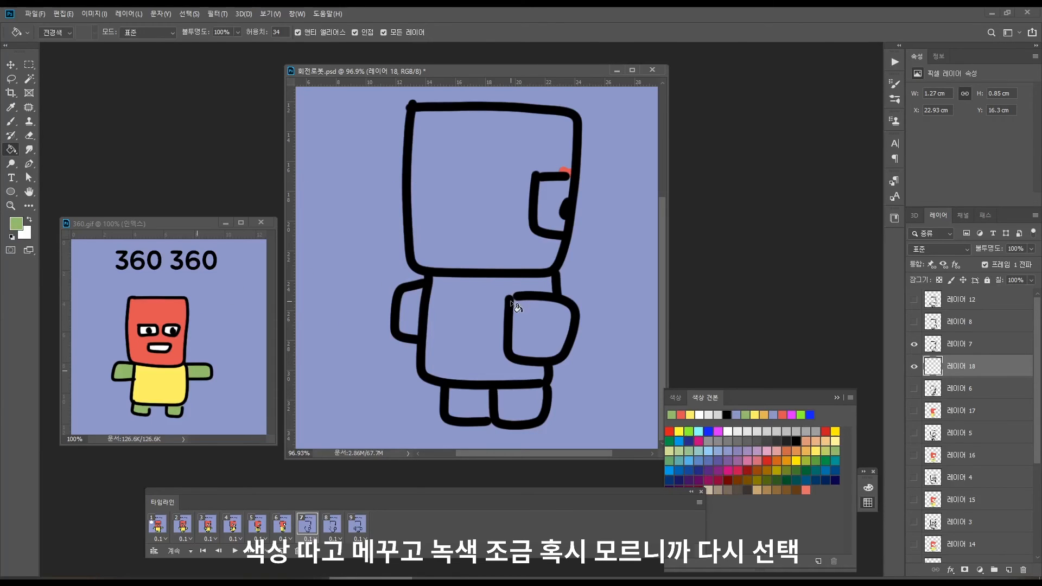
- Brush green over the gap in frame 7's front arm outline, and fill the insides of both arms and both legs with the same green
key(b)
key(w)
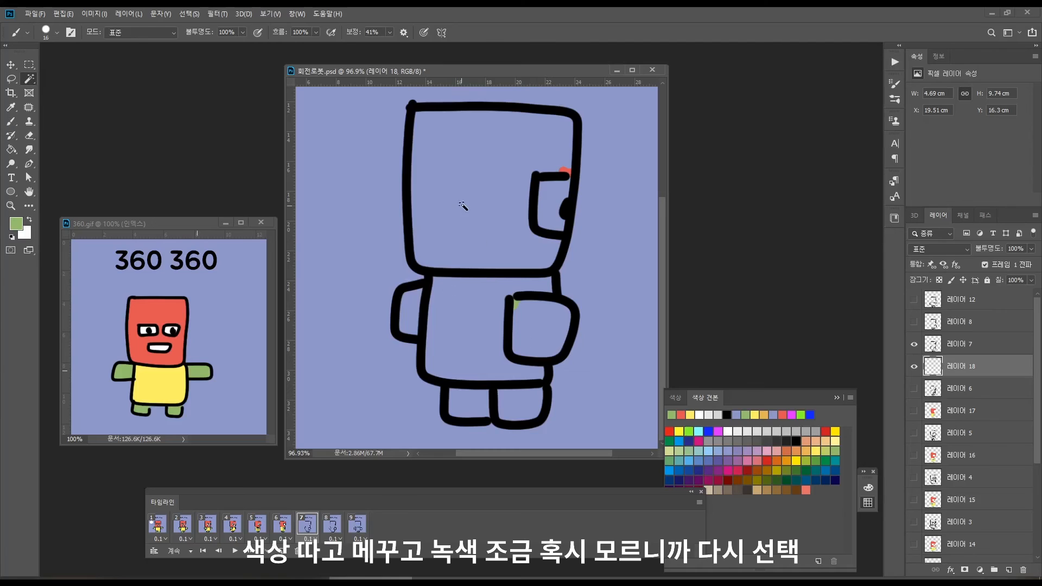
click(475, 227)
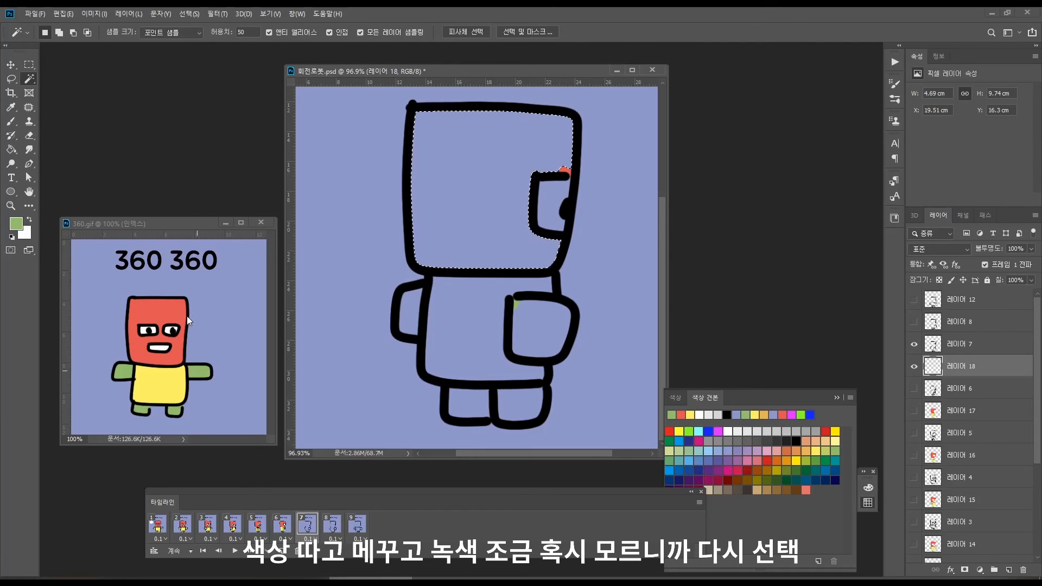
click(527, 331)
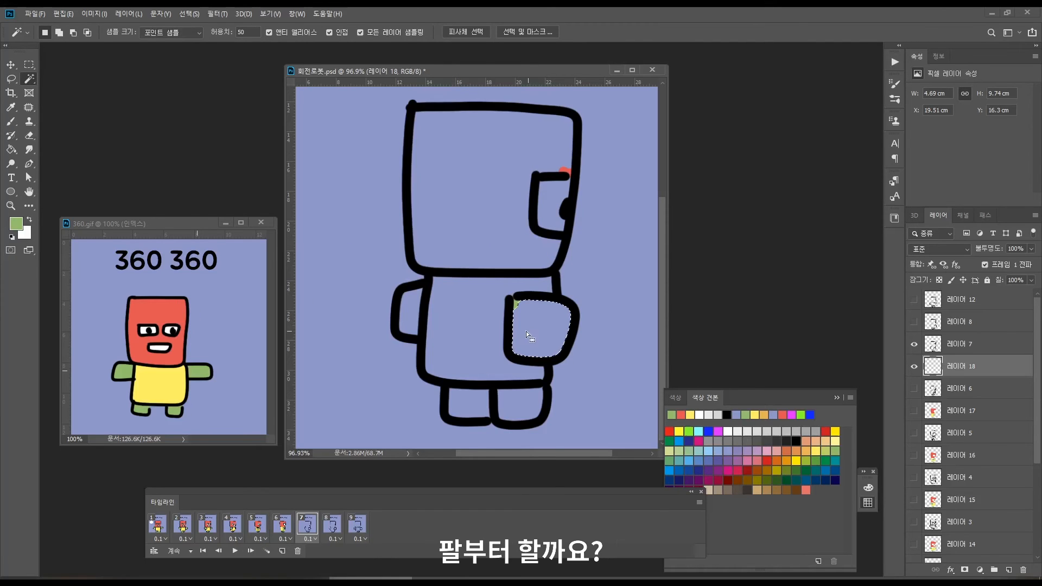
shift+click(415, 316)
shift+click(464, 407)
shift+click(521, 409)
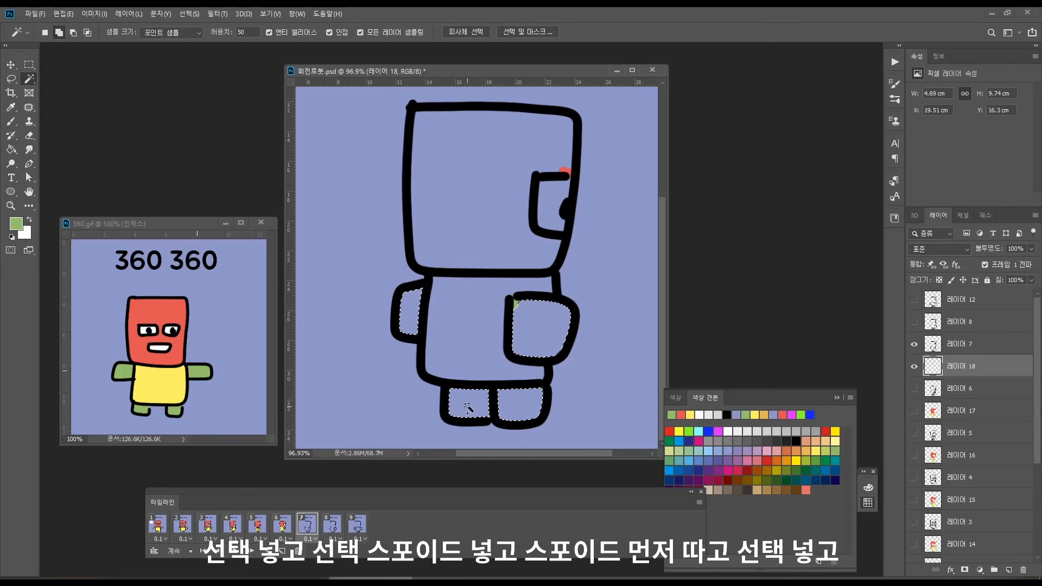
key(alt+BackSpace)
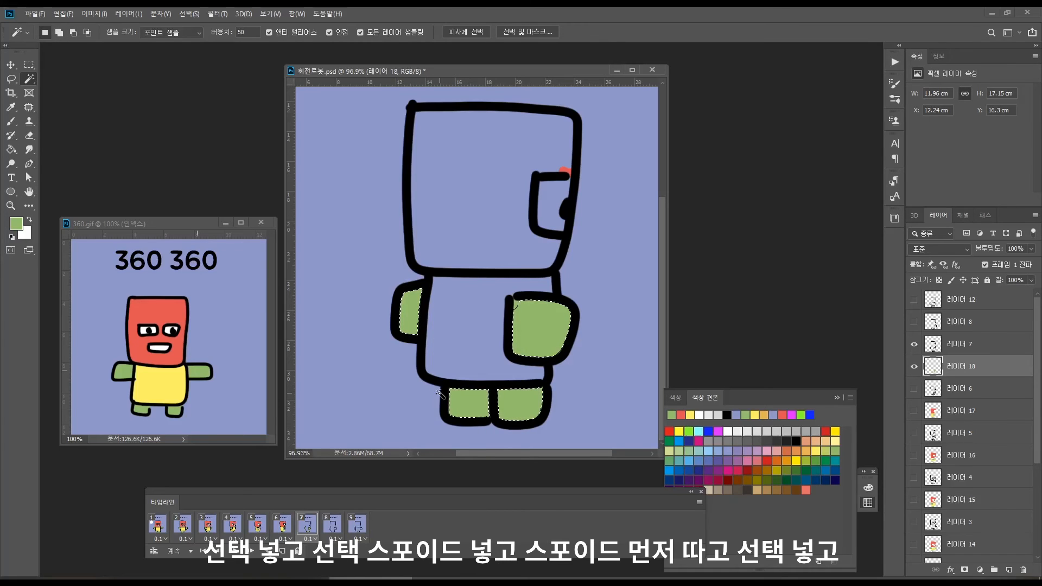
- Select the inside of the torso in frame 7 and fill it with the yellow sampled from the reference torso
click(460, 329)
key(i)
click(167, 390)
key(g)
click(463, 325)
- Sample the red of the reference head and fill the inside of the head in frame 7 with it
key(i)
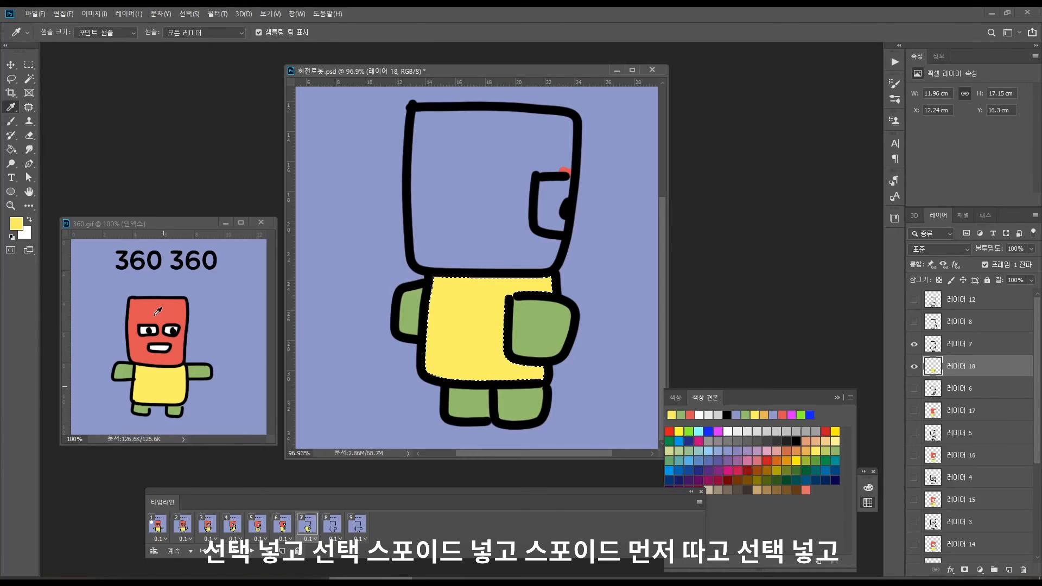
key(w)
click(459, 193)
key(g)
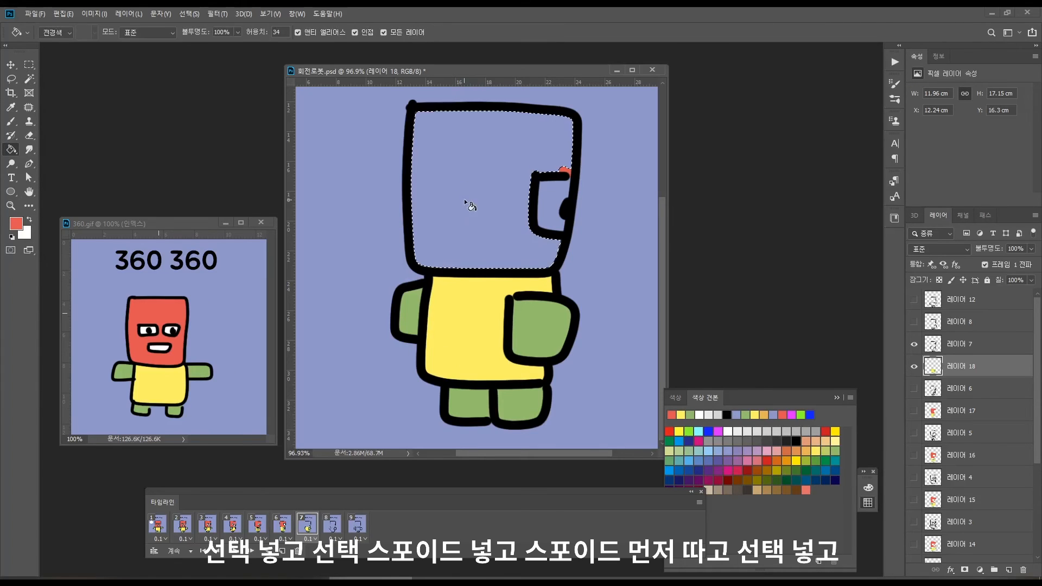
click(461, 198)
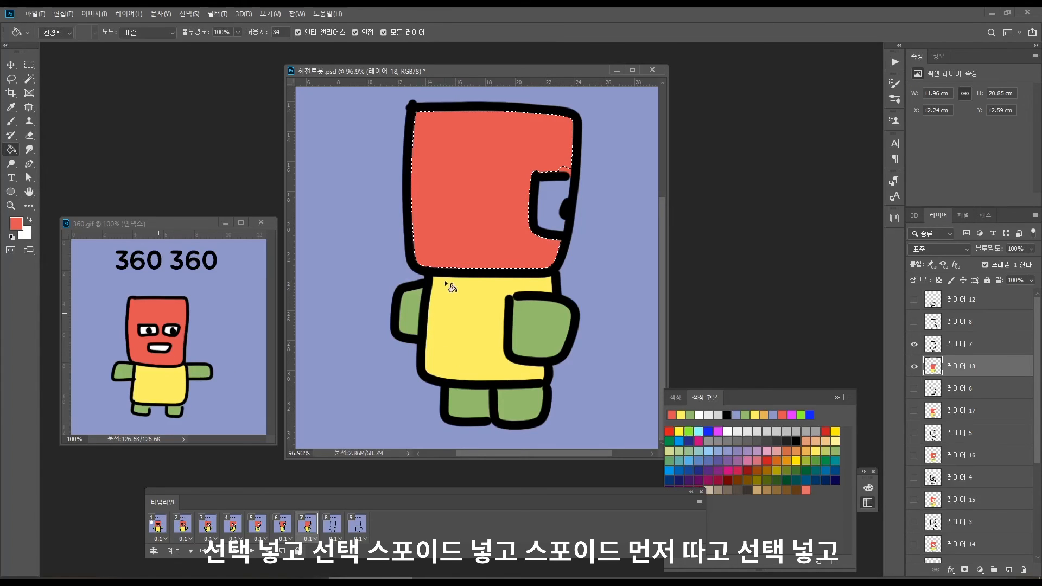
- Select the inside of the eye in frame 7 and fill it with the white background color
key(w)
click(544, 201)
key(i)
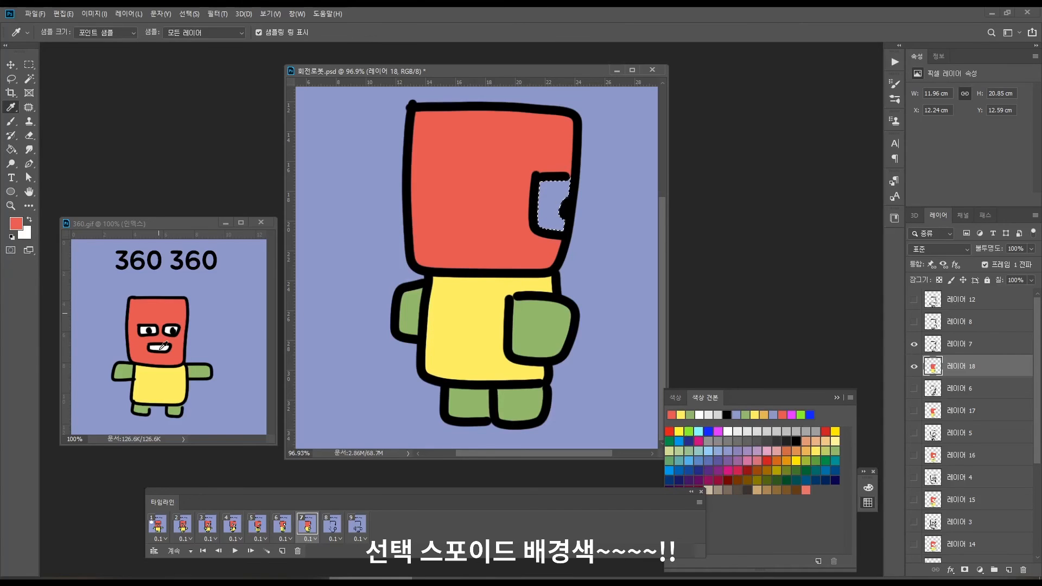
key(ctrl+BackSpace)
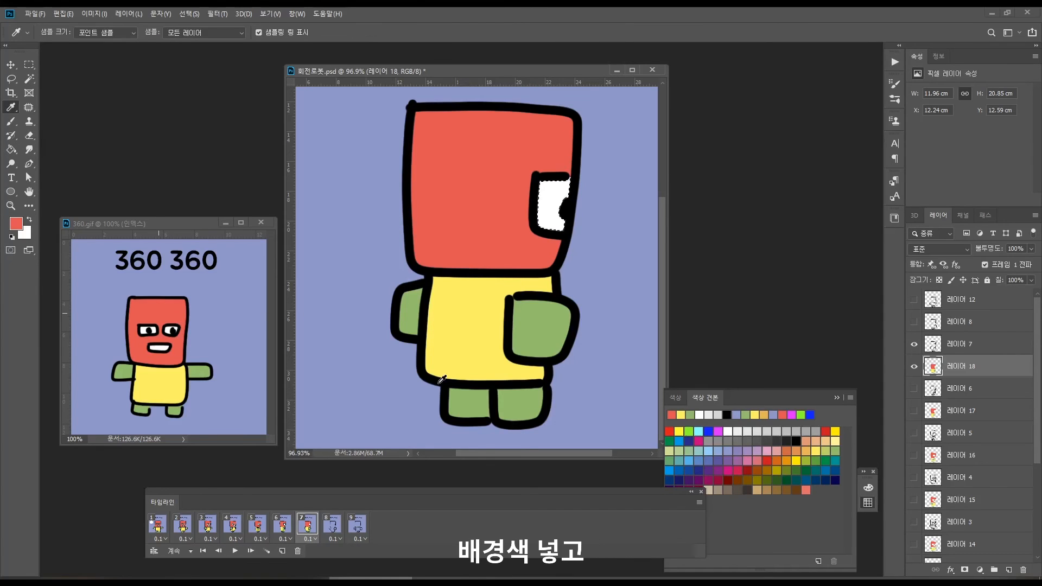
- Switch to frame 8, select the inside of the head and try to fill it with the red foreground color
click(327, 526)
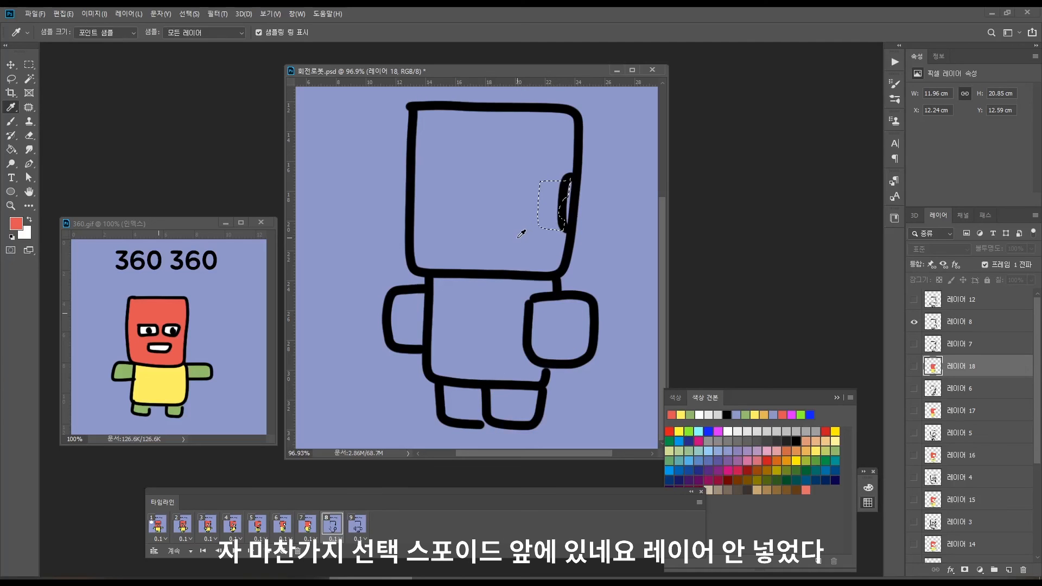
key(w)
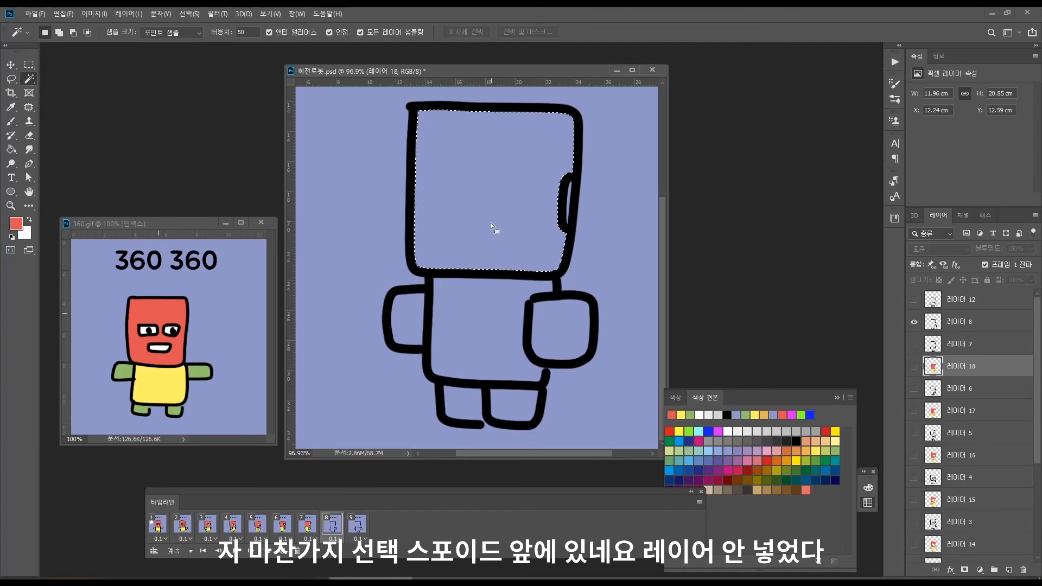
key(i)
key(alt+Delete)
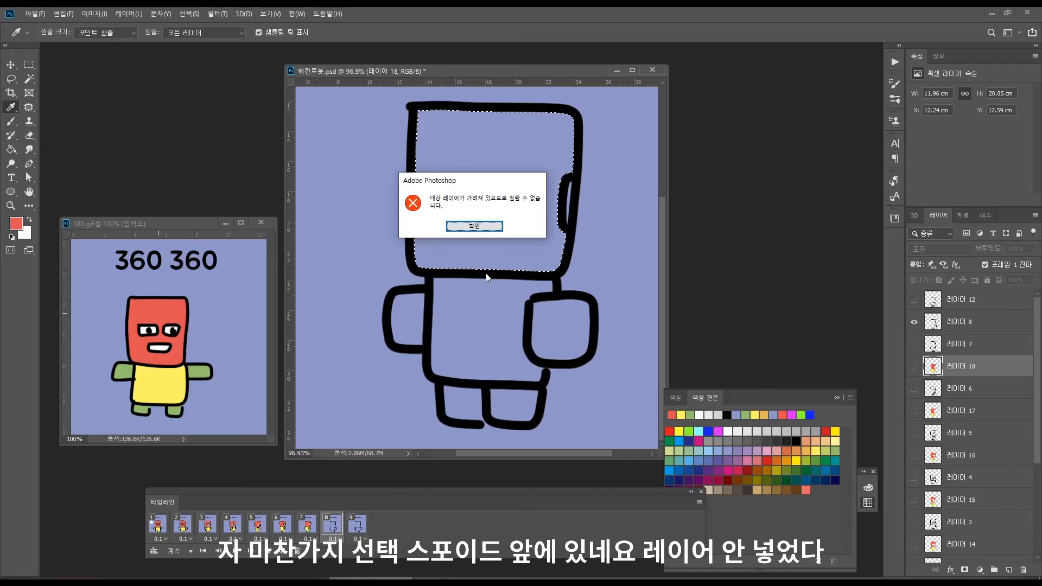
click(470, 228)
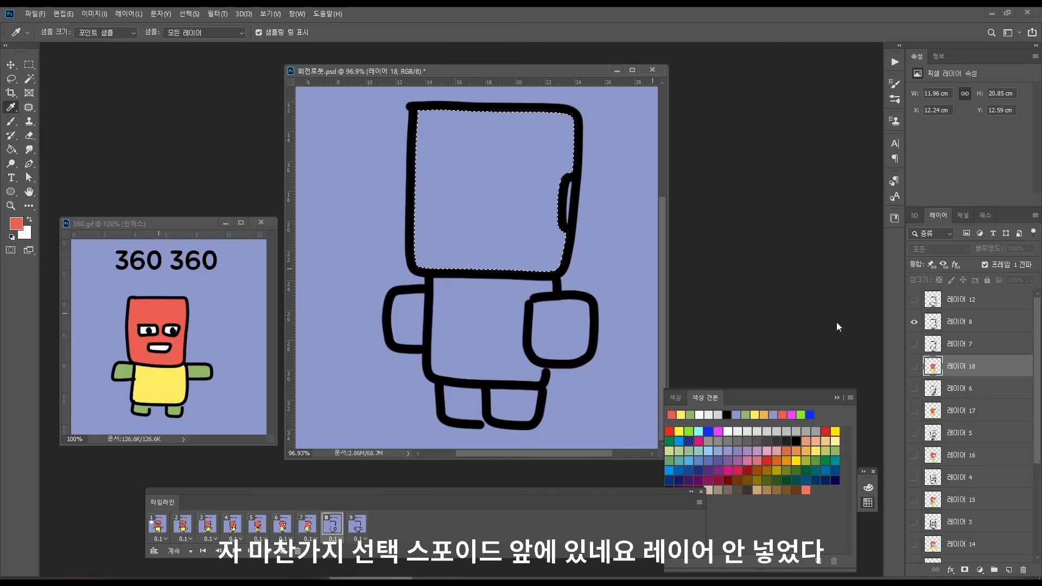
- Add a new layer beneath 레이어 8 and fill the selected head area with the reference red
click(959, 348)
key(ctrl+alt+shift+n)
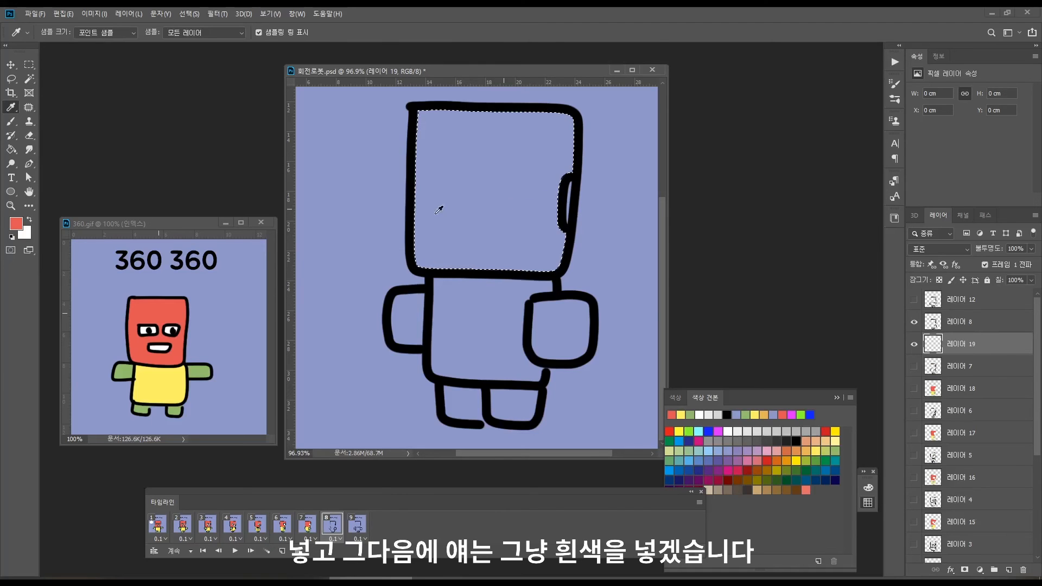
key(g)
click(493, 200)
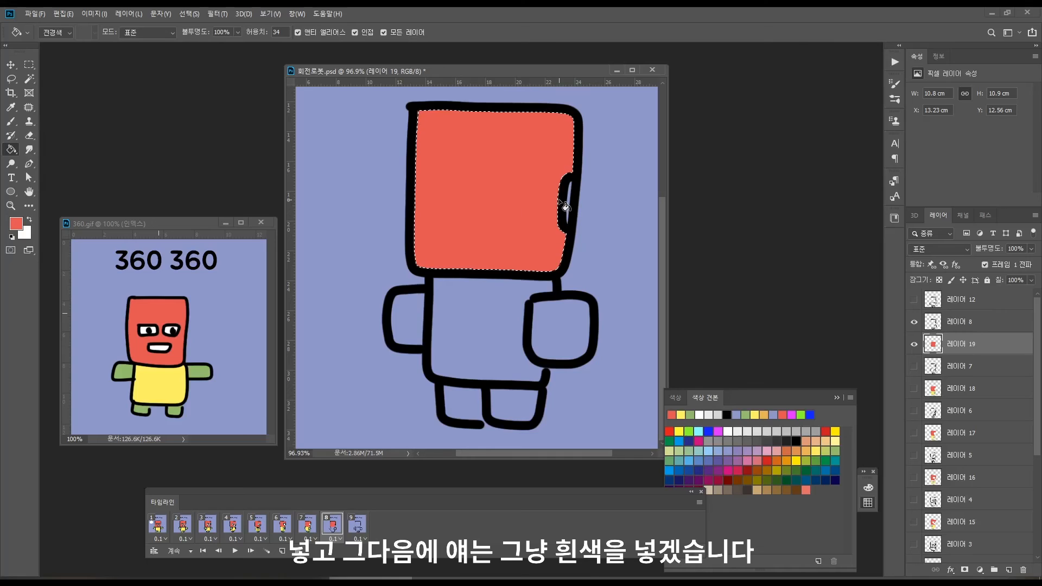
- Deselect the head, make white the foreground color and brush it over the narrow eye opening in frame 8
key(ctrl+d)
key(w)
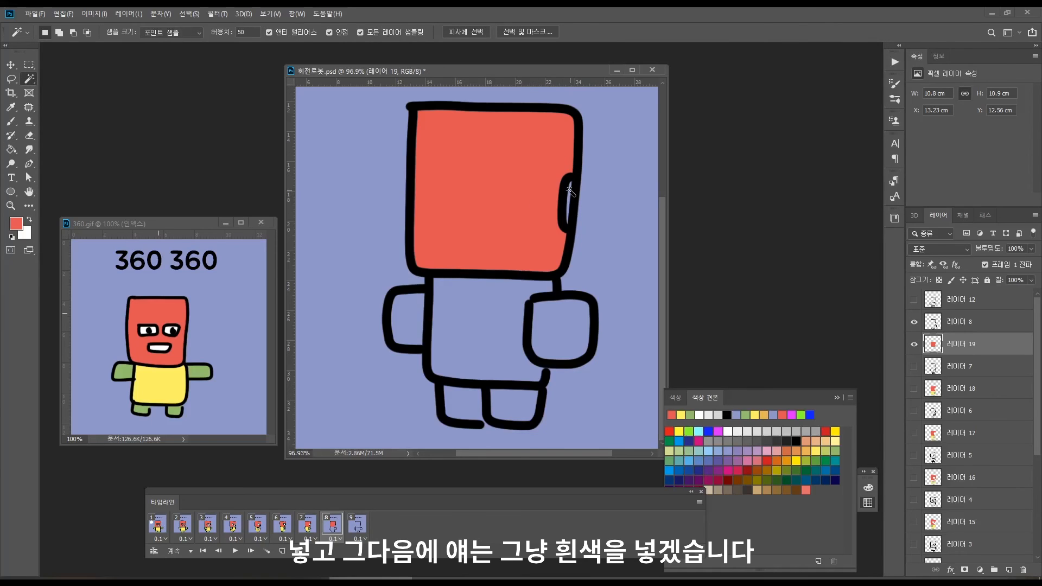
key(b)
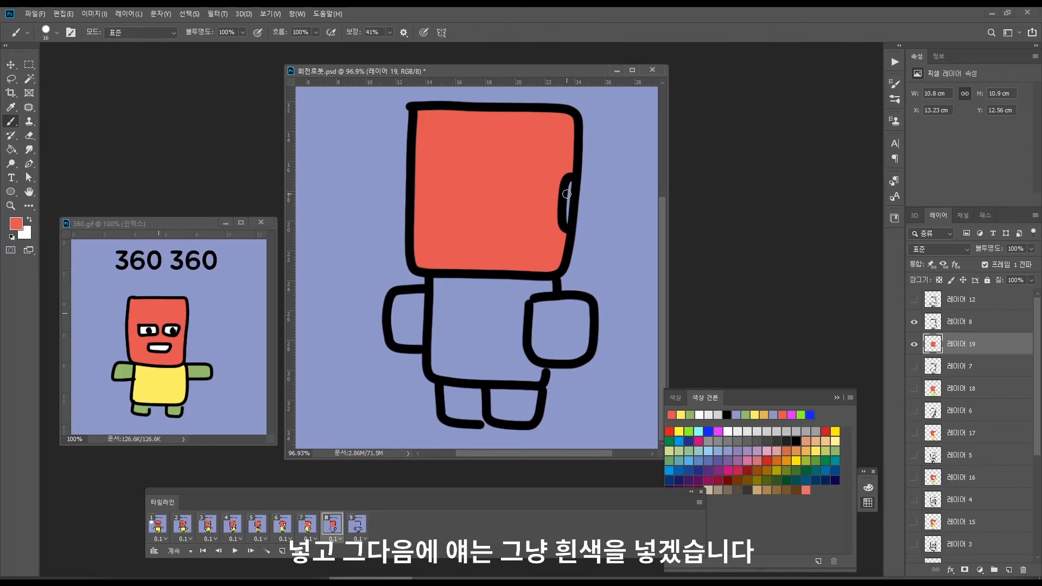
key(x)
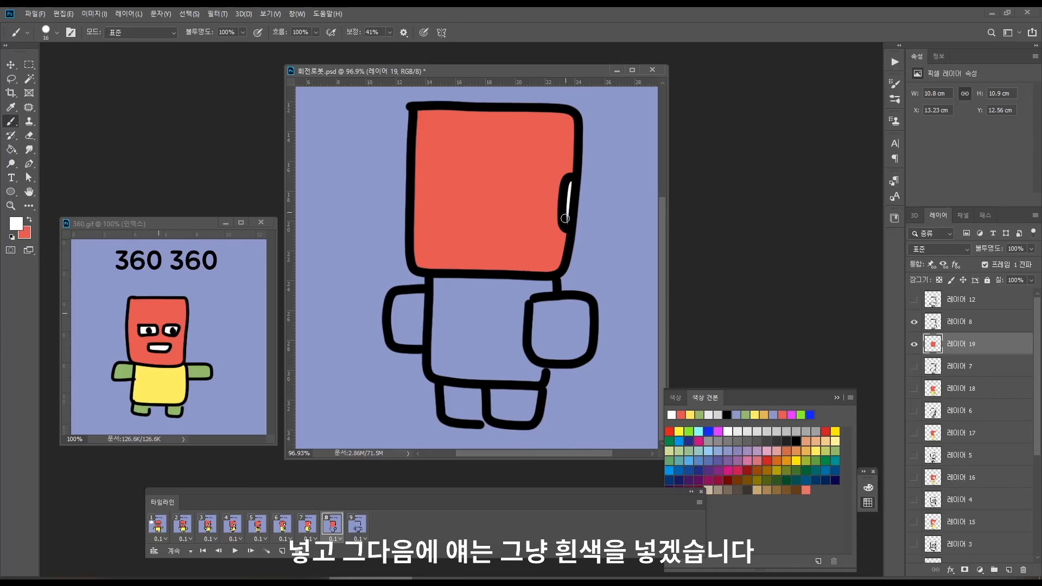
- Swap the foreground and background colors back and forth, ending with red as foreground and white as background
key(x)
key(x)
key(x)
key(x)
key(x)
key(x)
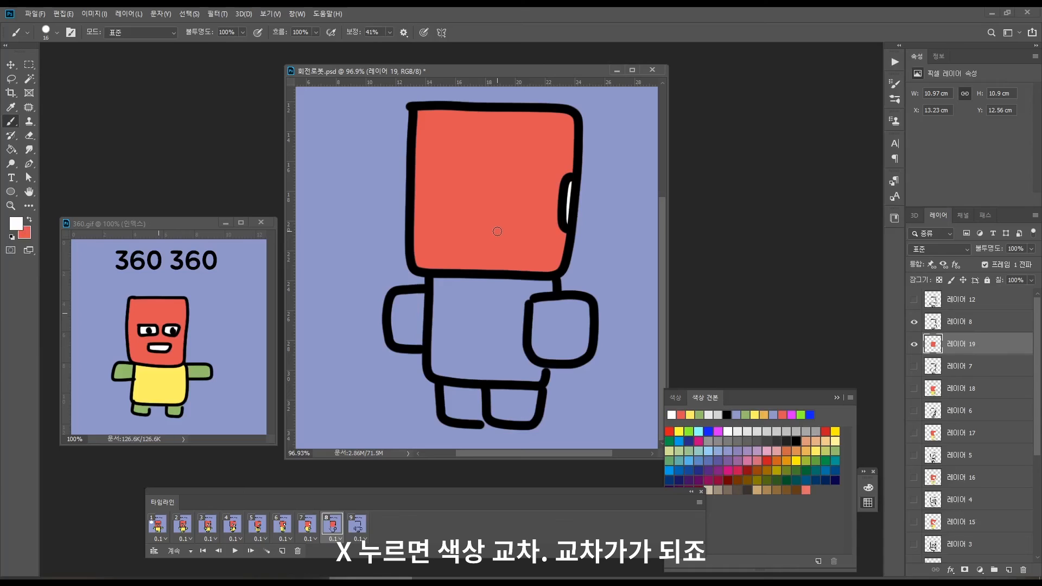
key(x)
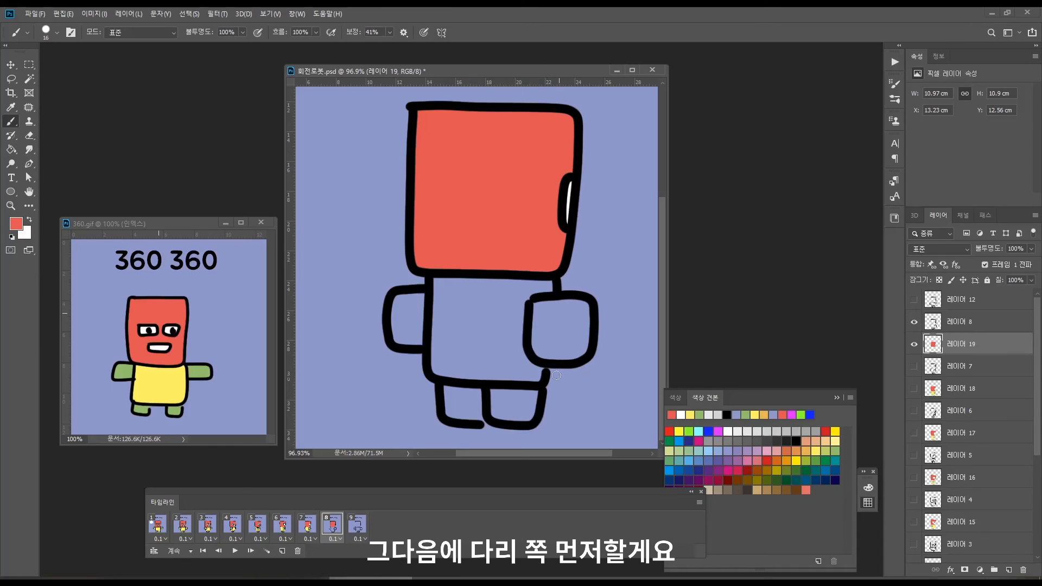
- Brush the reference green over the gap in frame 8's leg outline, and fill the insides of both arms and both legs with it
key(i)
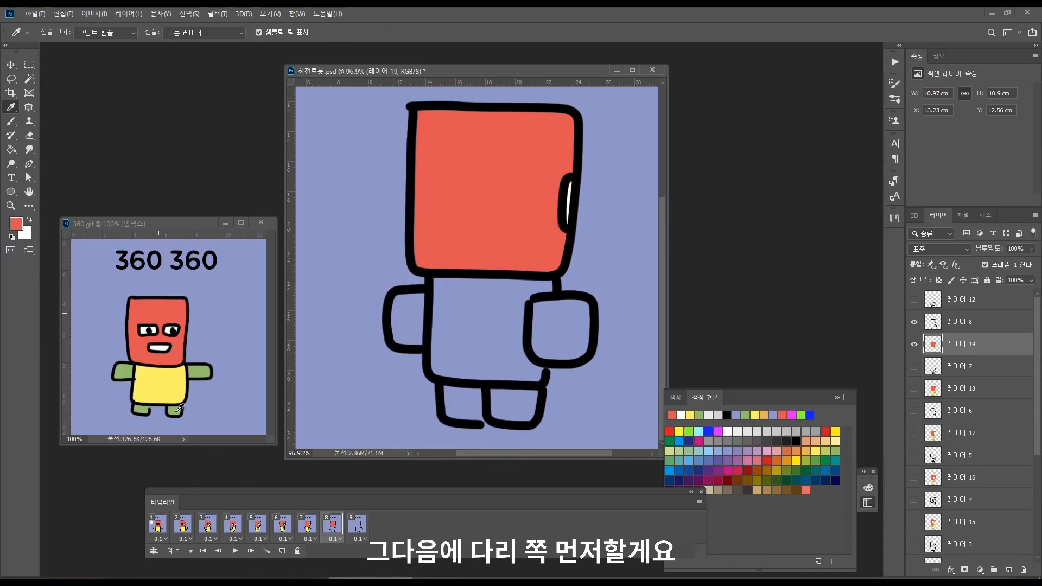
key(b)
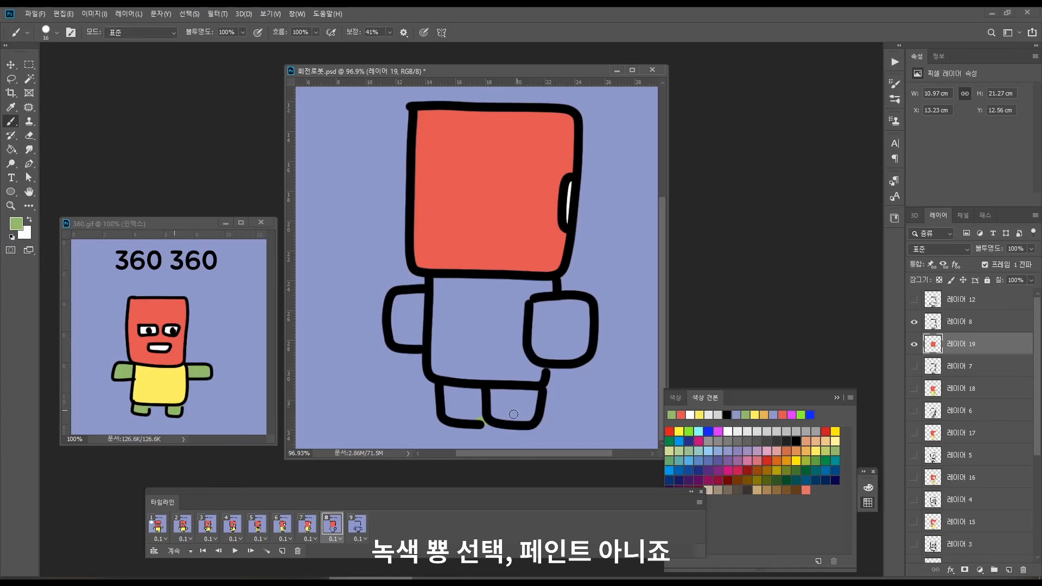
key(w)
click(415, 323)
shift+click(558, 349)
shift+click(515, 405)
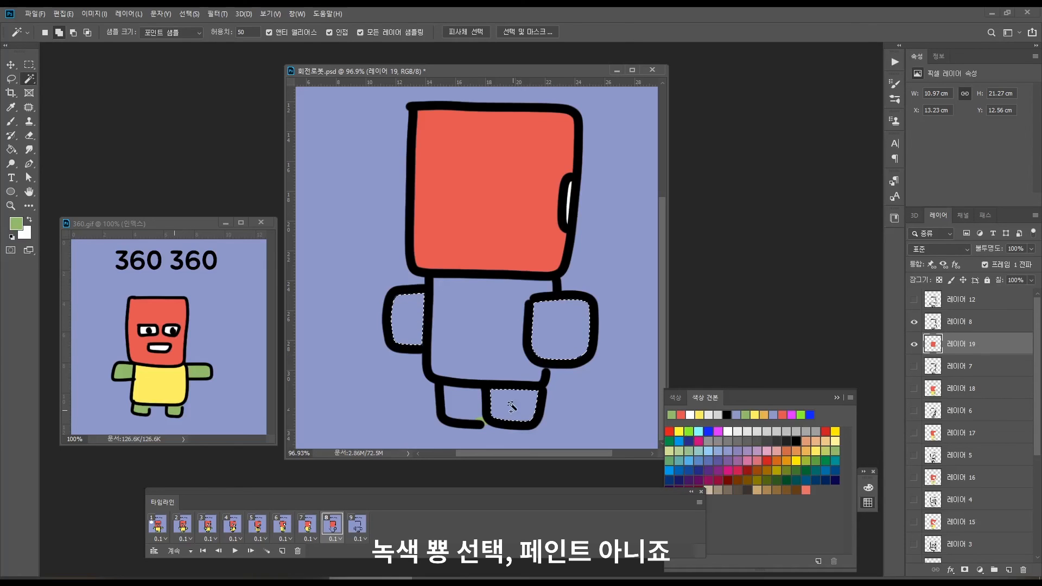
key(g)
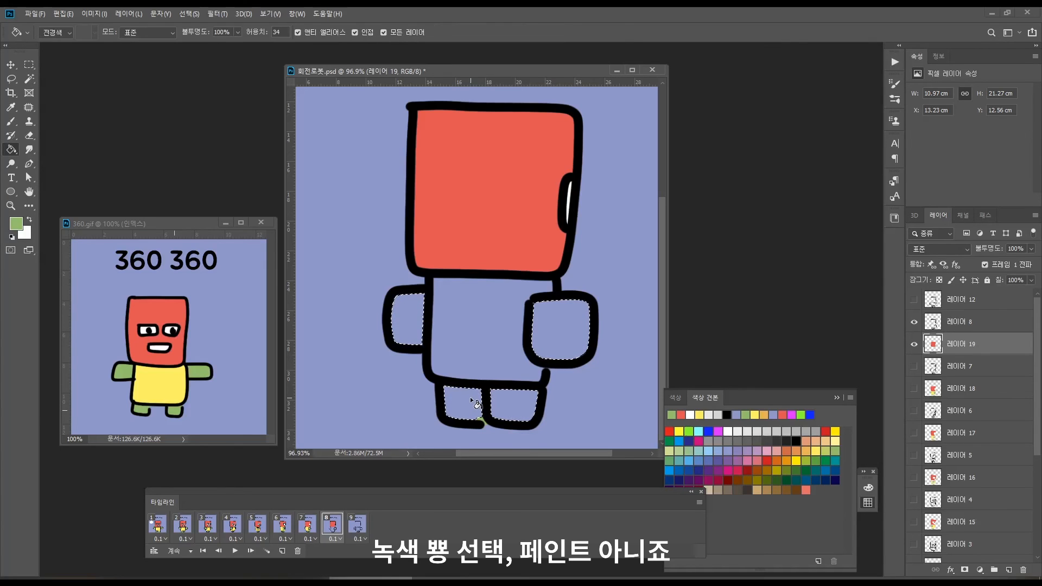
key(alt+BackSpace)
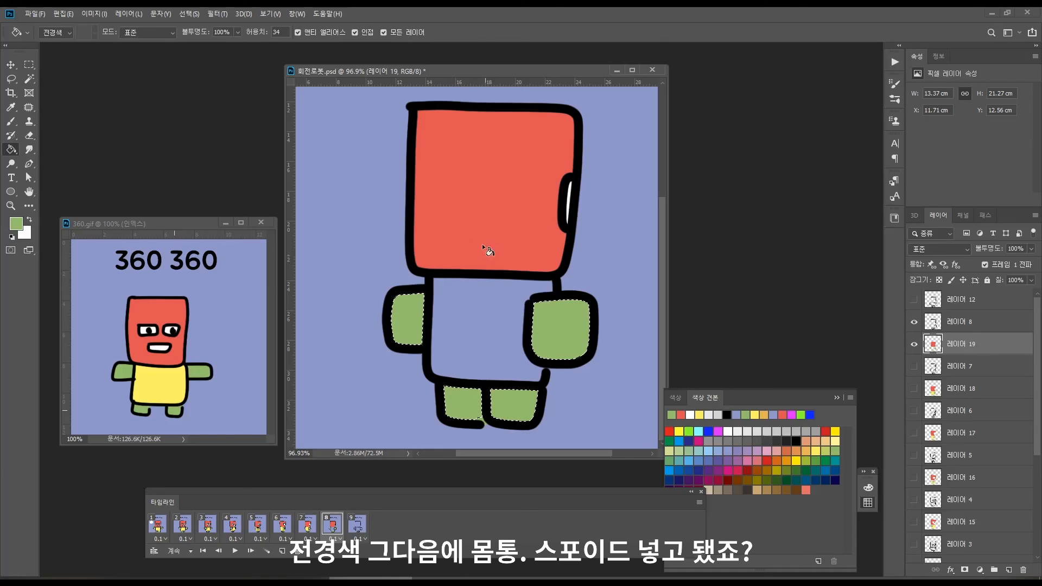
- Select the inside of the torso in frame 8 and fill it with the yellow sampled from the reference torso
key(w)
click(467, 353)
key(i)
click(174, 383)
key(g)
key(alt+BackSpace)
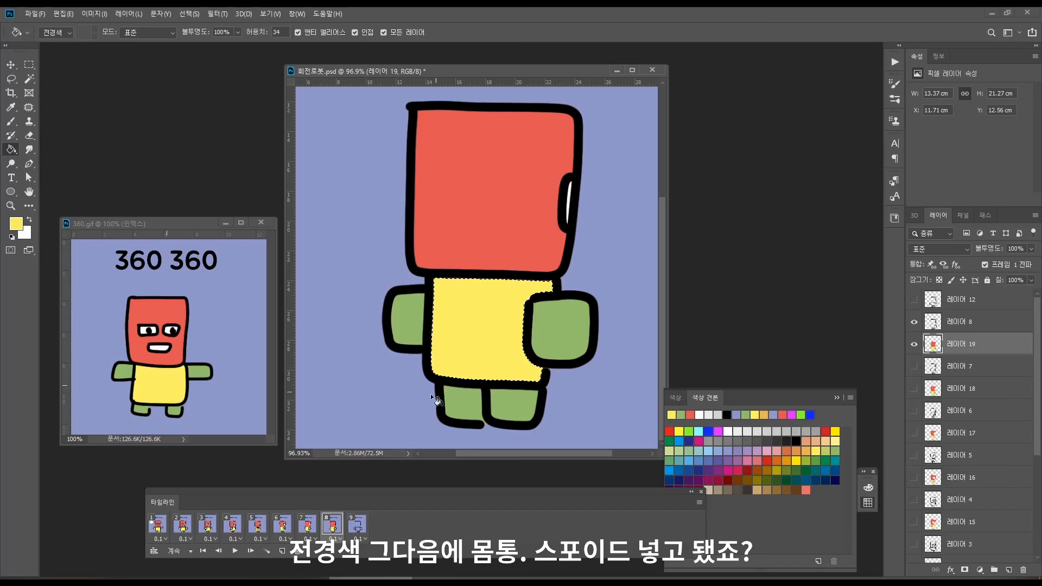
- Switch to frame 9, select the inside of the torso and try to fill it with the yellow foreground color
click(357, 524)
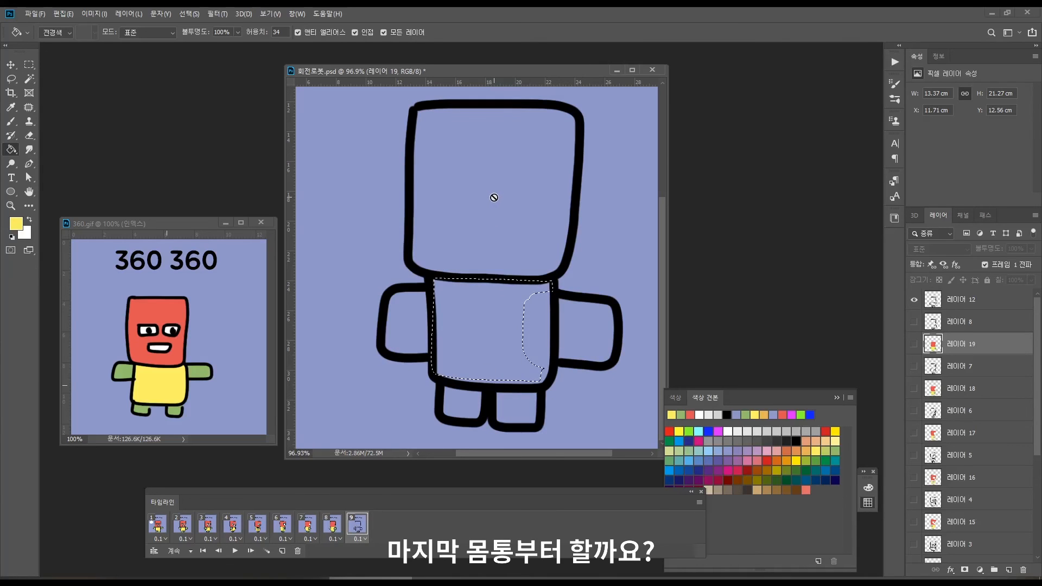
key(w)
click(468, 341)
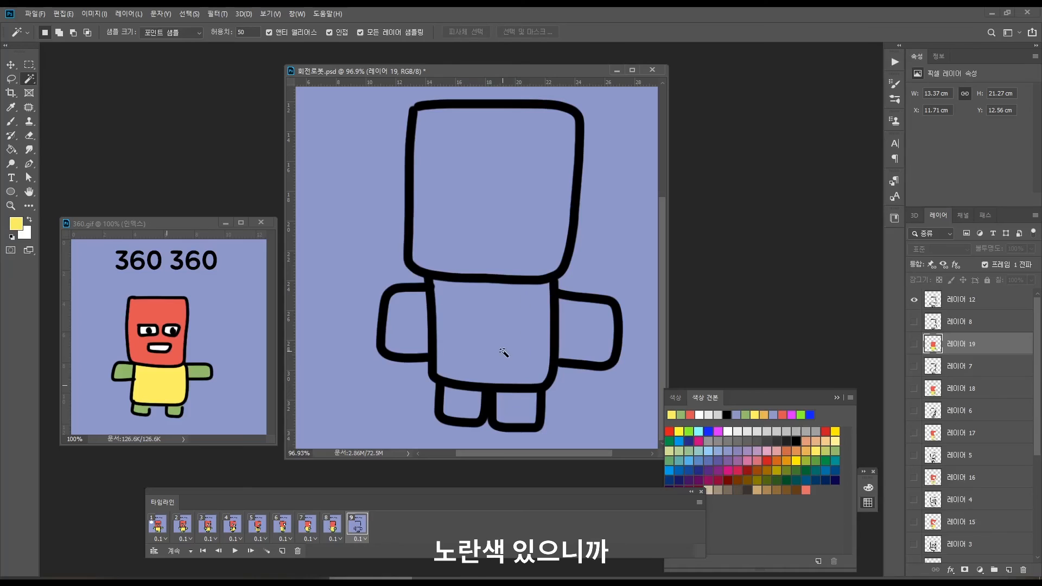
key(g)
click(476, 345)
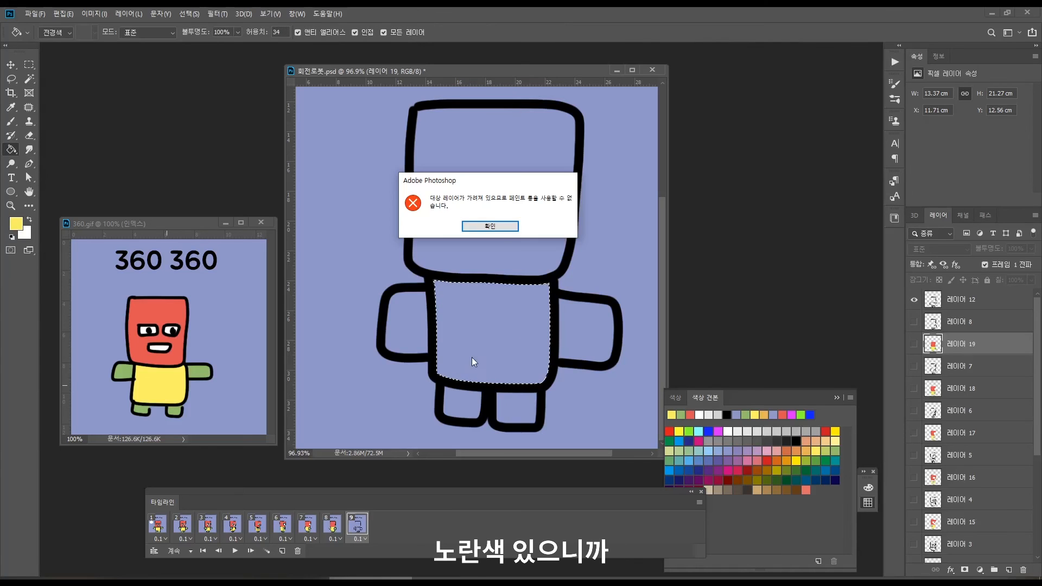
click(493, 226)
- Add a new layer beneath 레이어 12 and fill the selected torso area in frame 9 with yellow
click(969, 328)
key(ctrl+alt+shift+n)
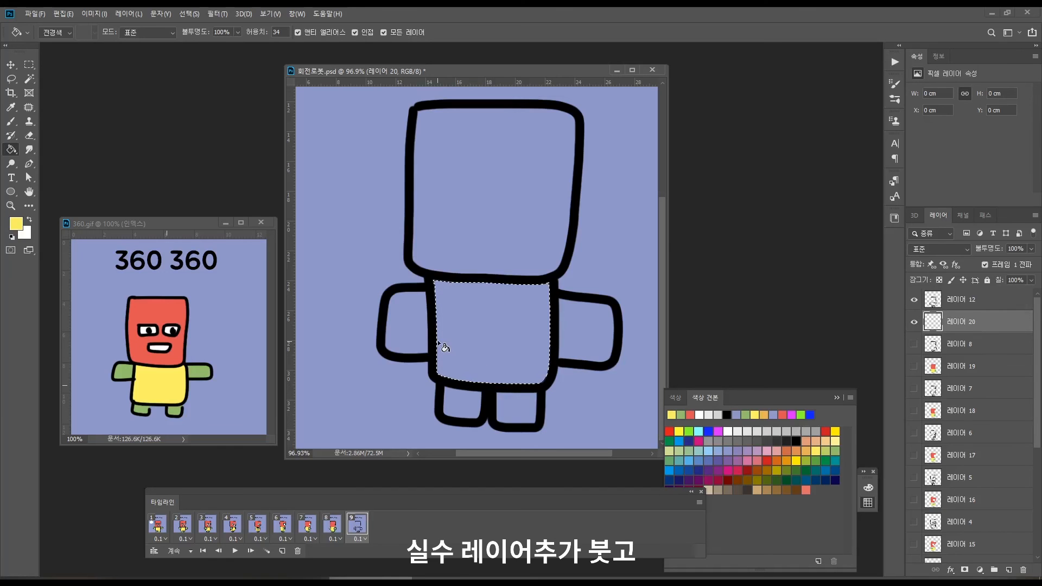
click(467, 347)
- Select the insides of both arms and both legs in frame 9 and fill them with the green sampled from the reference arm
key(w)
click(407, 322)
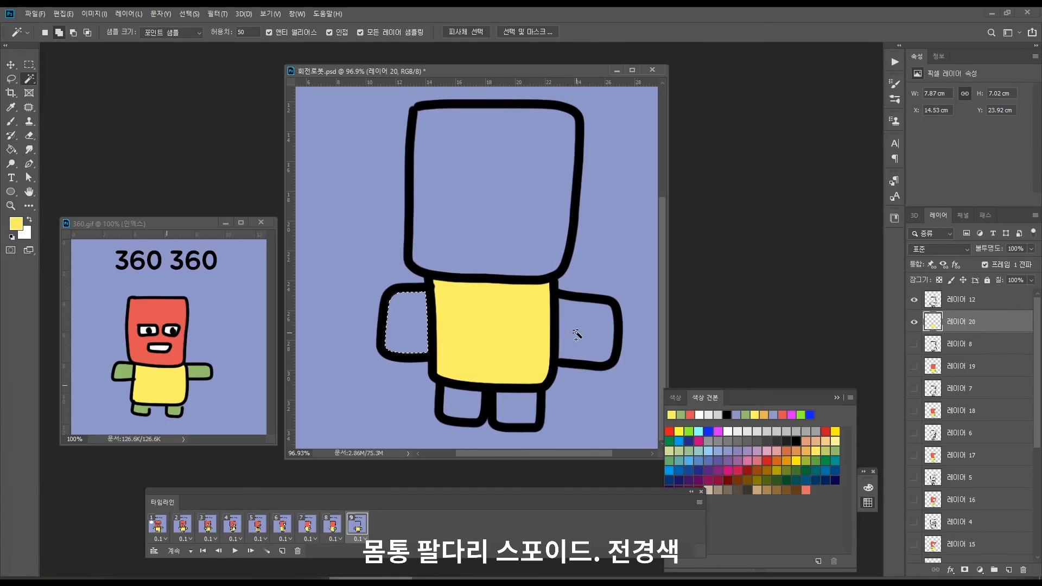
click(519, 404)
click(458, 404)
key(i)
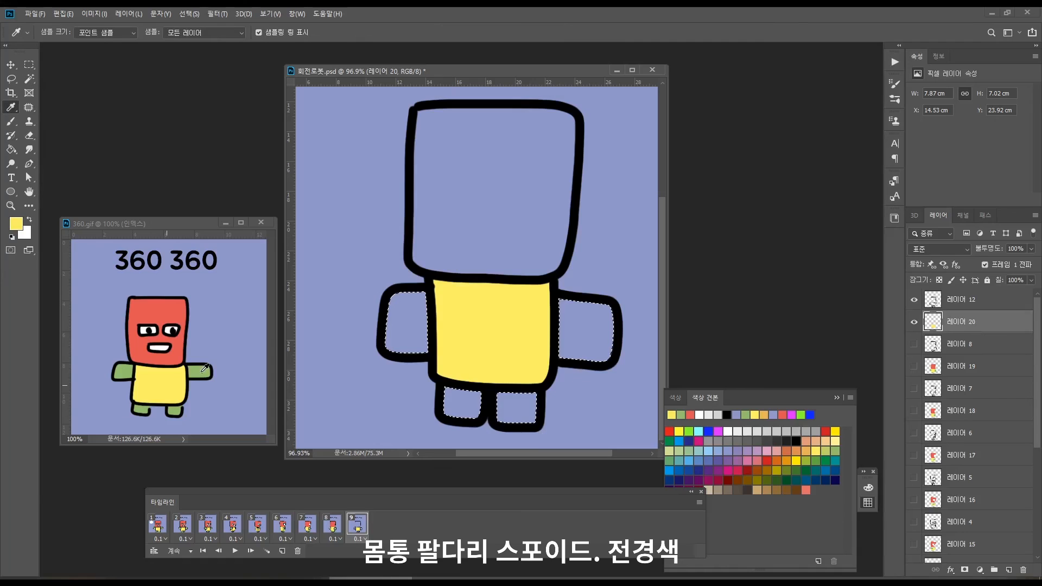
key(alt+BackSpace)
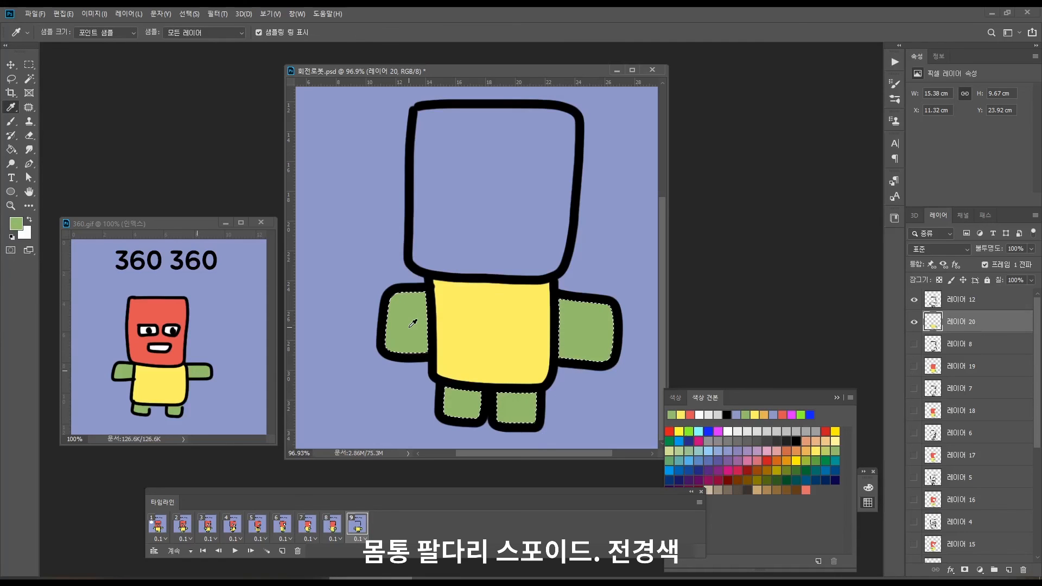
- Select the inside of the head in frame 9, fill it with the red sampled from the reference head, and clear the selection
key(w)
click(492, 213)
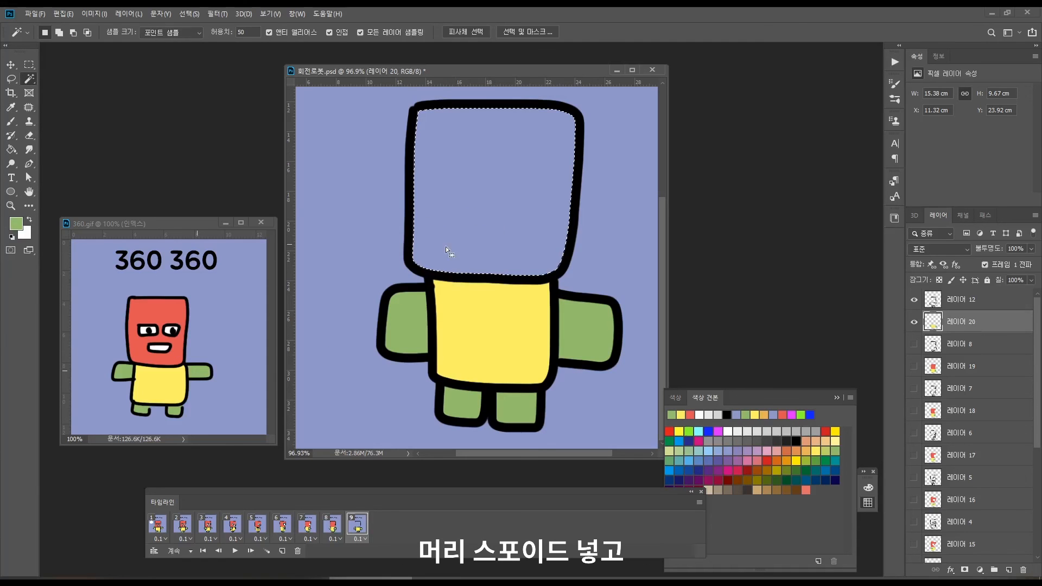
key(i)
click(158, 325)
key(g)
click(433, 217)
key(ctrl+d)
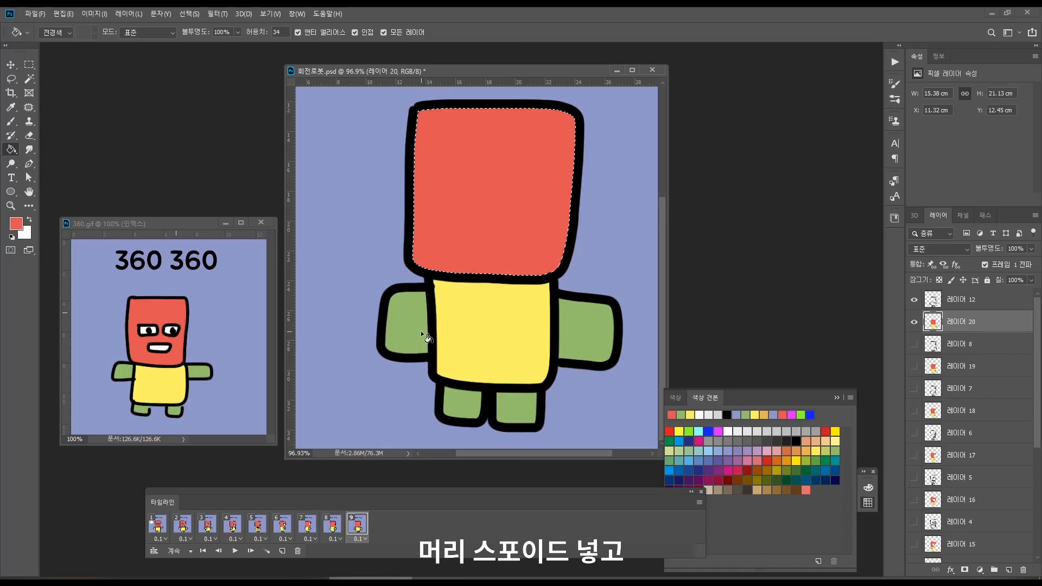
- Play back the frame animation to check the colored robot's rotation with the whole canvas in view
click(172, 532)
key(space)
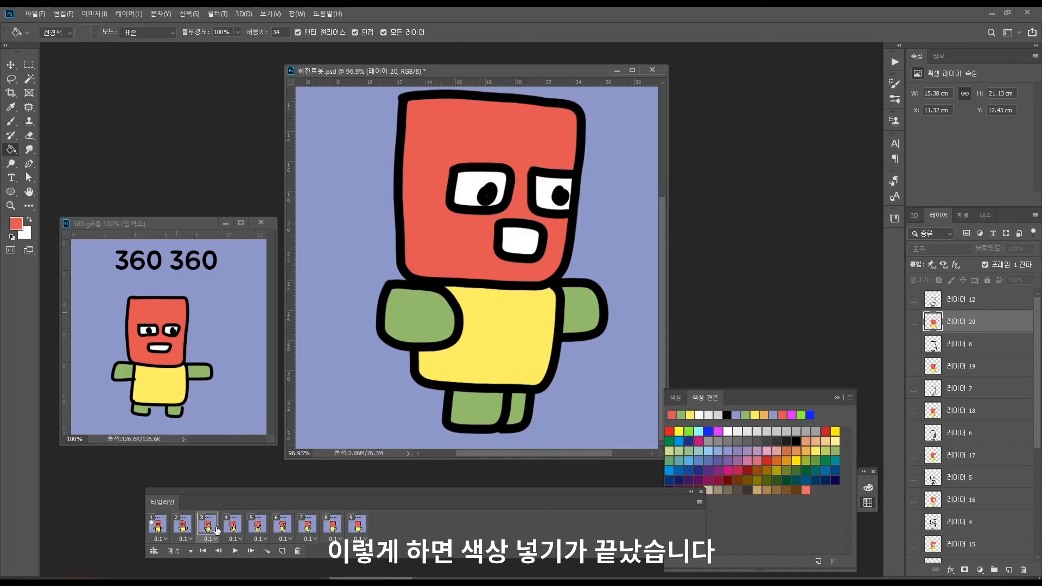
key(z)
drag(485, 313, 455, 307)
key(e)
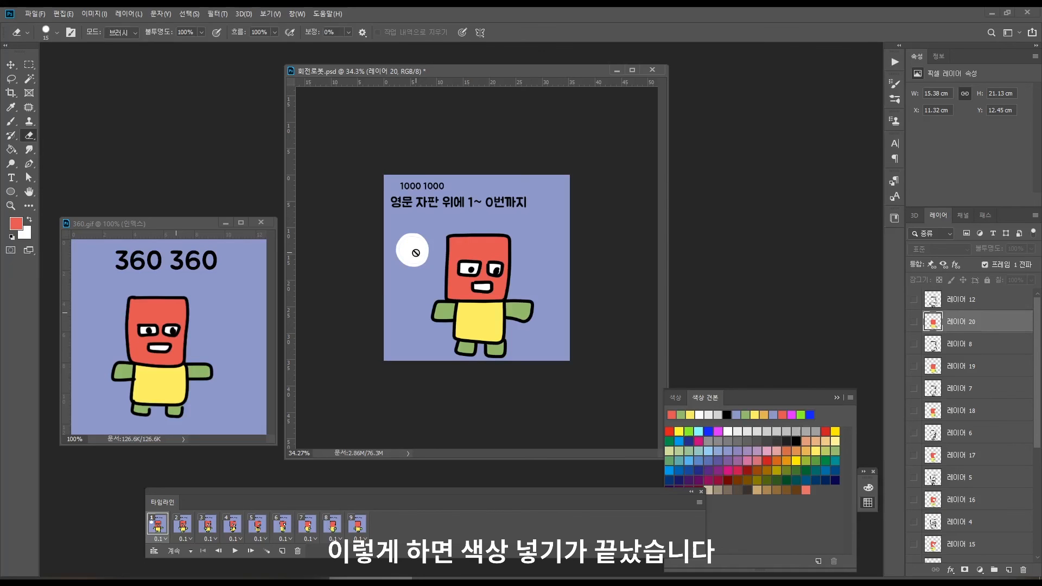
ctrl+click(408, 247)
drag(408, 246, 425, 312)
key(])
key(])
key(])
key(])
key(])
- Select 레이어 1 in frame 1, try layer opacities of 40% and 56%, and restore it to 100%
ctrl+click(403, 236)
key(v)
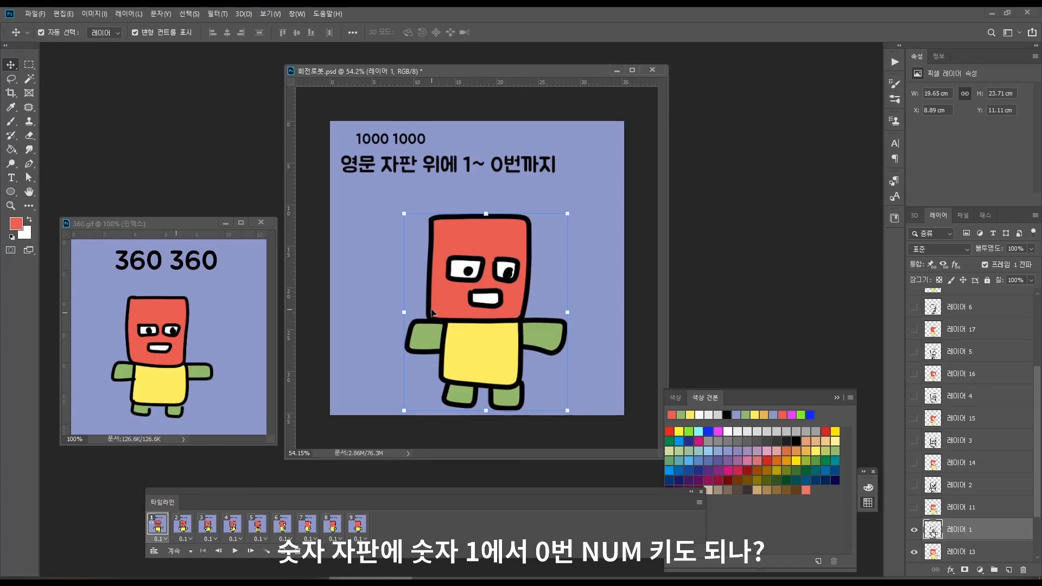
key(4)
key(6)
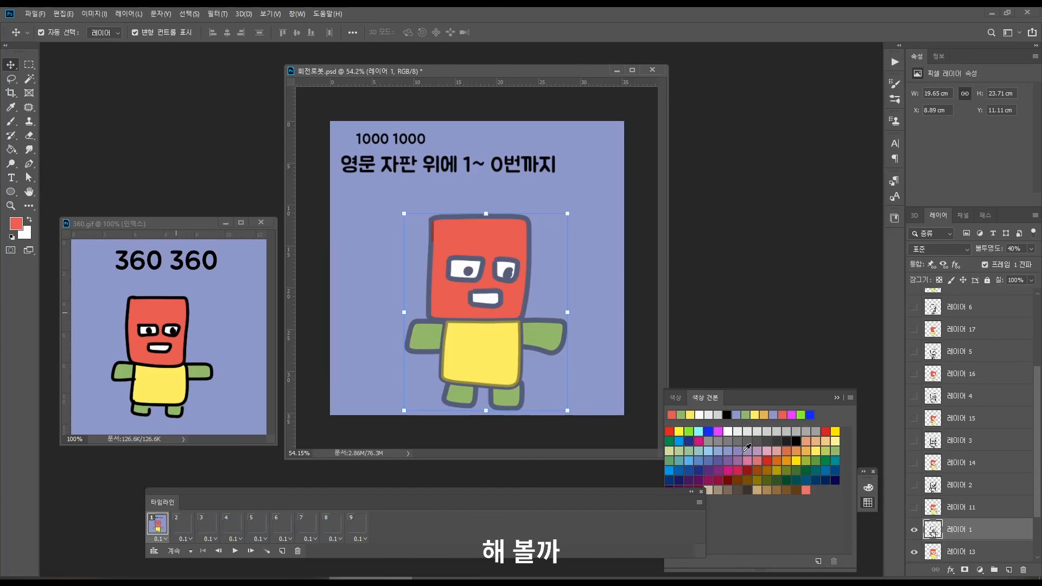
key(5)
key(6)
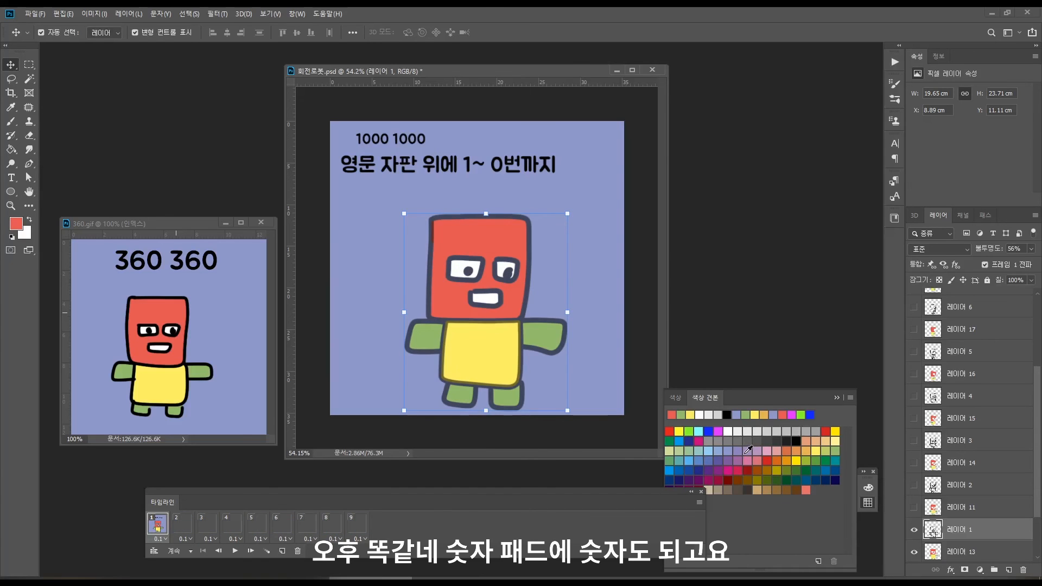
key(0)
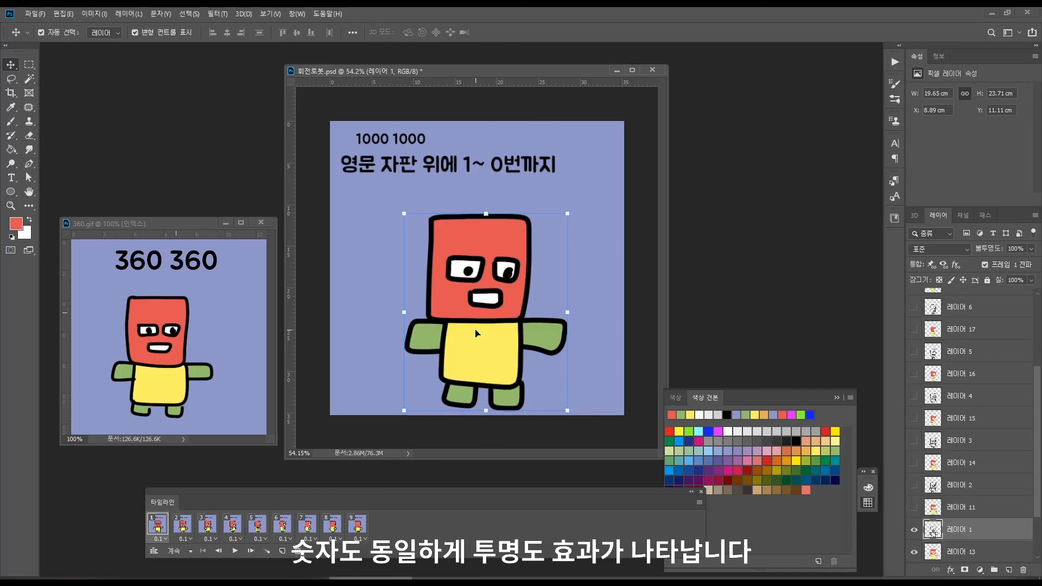
key(1)
key(0)
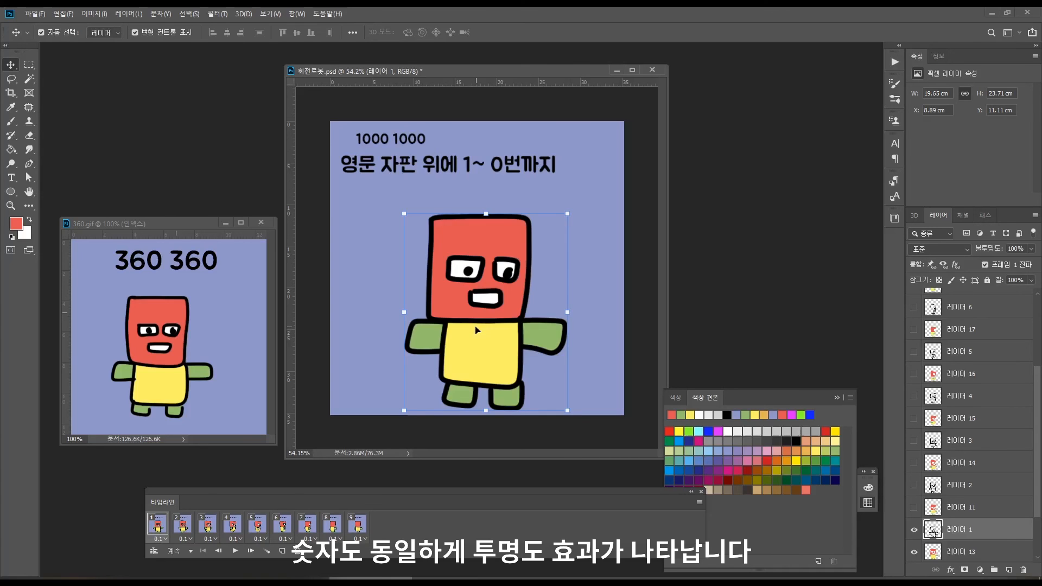